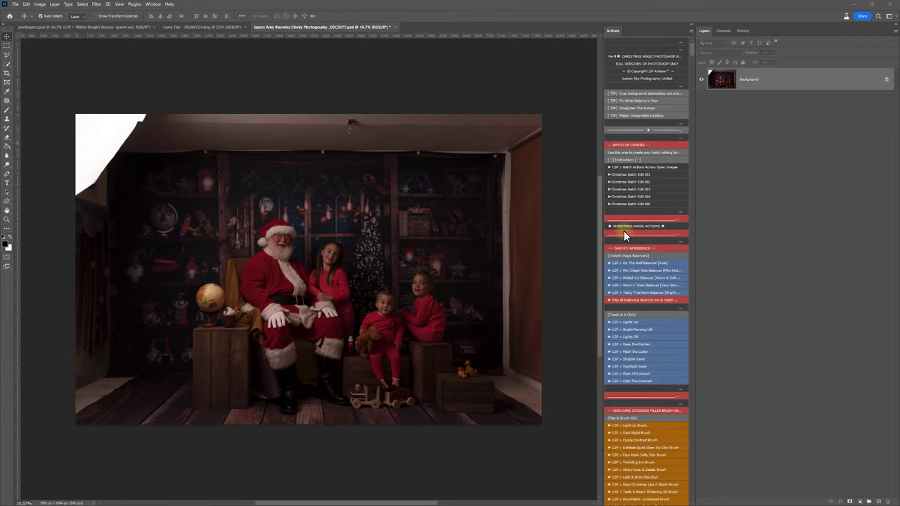
# Step: Crop the Santa photo at a 2:3 ratio to trim the ceiling and the outer edges around the backdrop
pyautogui.press('z')
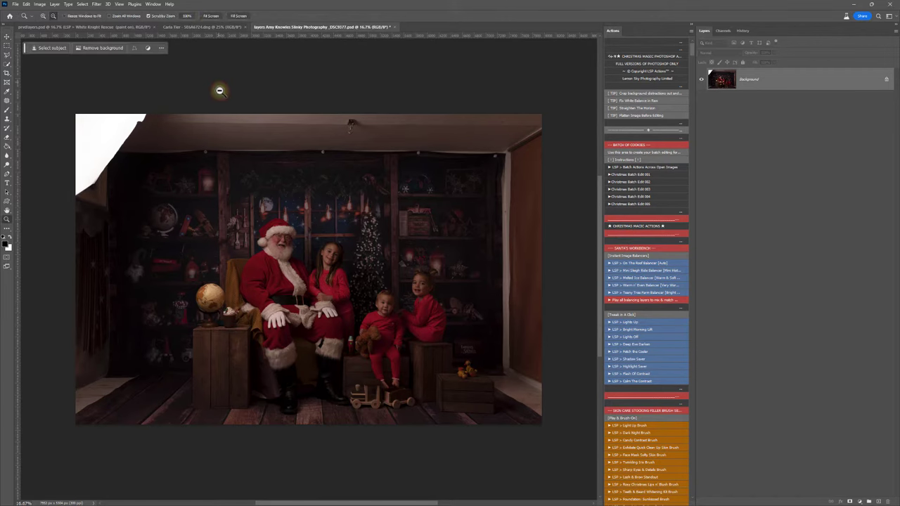
pyautogui.click(211, 15)
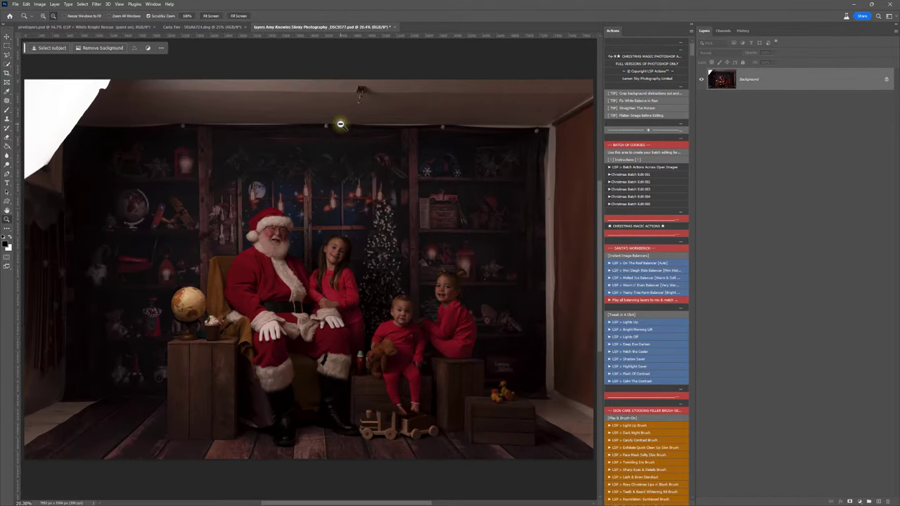
pyautogui.press('c')
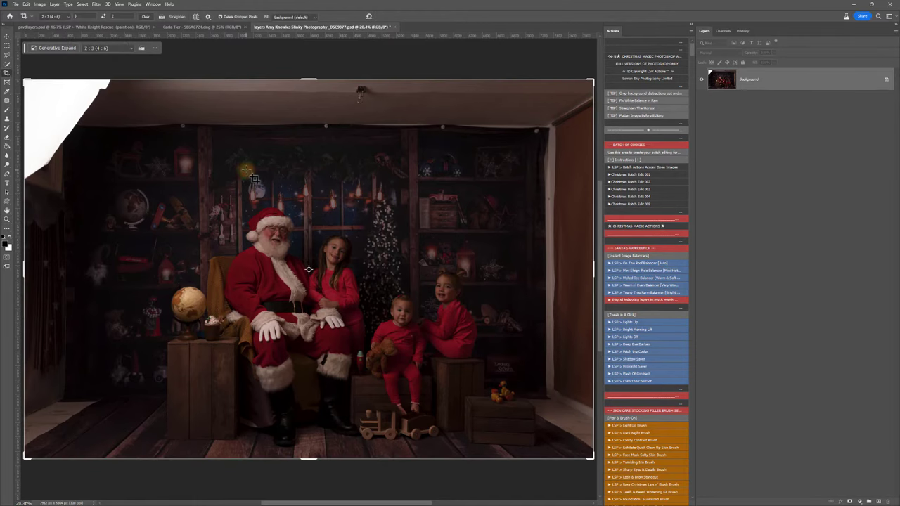
pyautogui.moveTo(26, 81); pyautogui.dragTo(62, 106)
pyautogui.moveTo(233, 232); pyautogui.dragTo(277, 234)
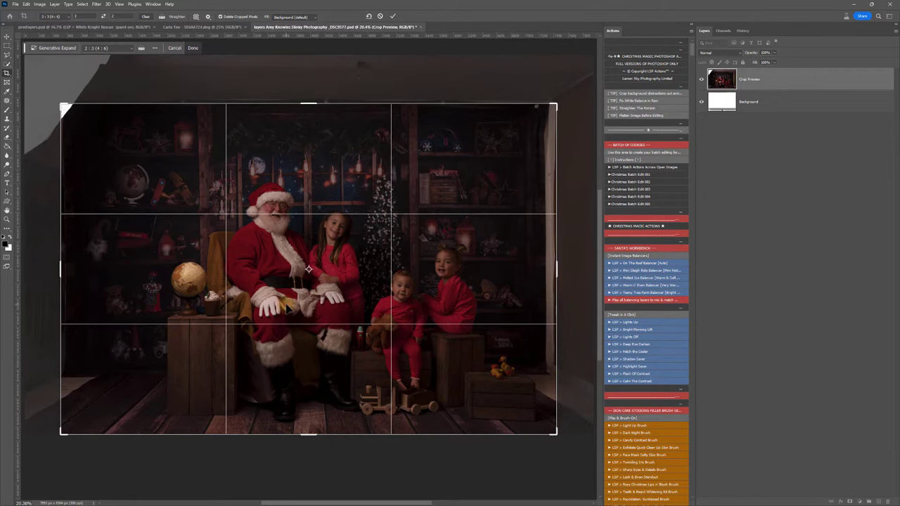
pyautogui.press('Return')
pyautogui.rightClick(760, 84)
pyautogui.click(745, 75)
pyautogui.scroll(-5, 648, 175)
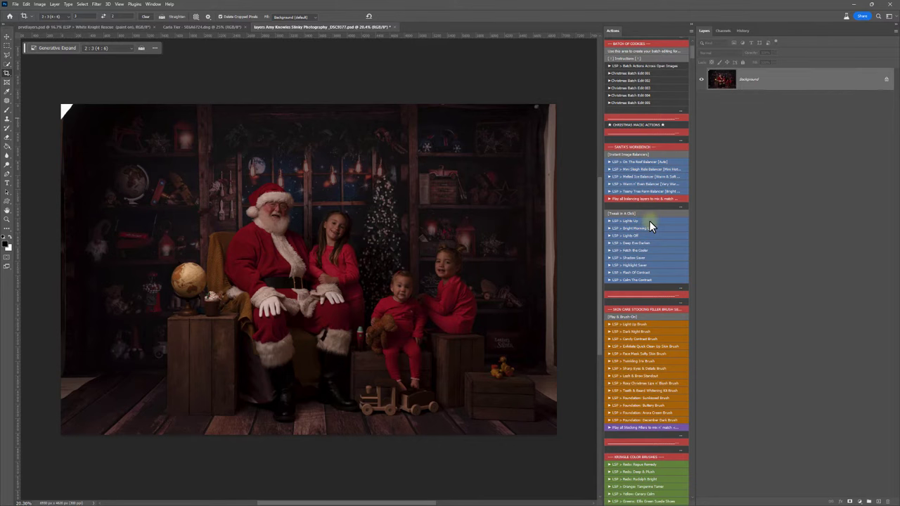
# Step: Run the Teeny Tree Farm Balancer action on the cropped photo and raise its layer opacity to 57%
pyautogui.press('v')
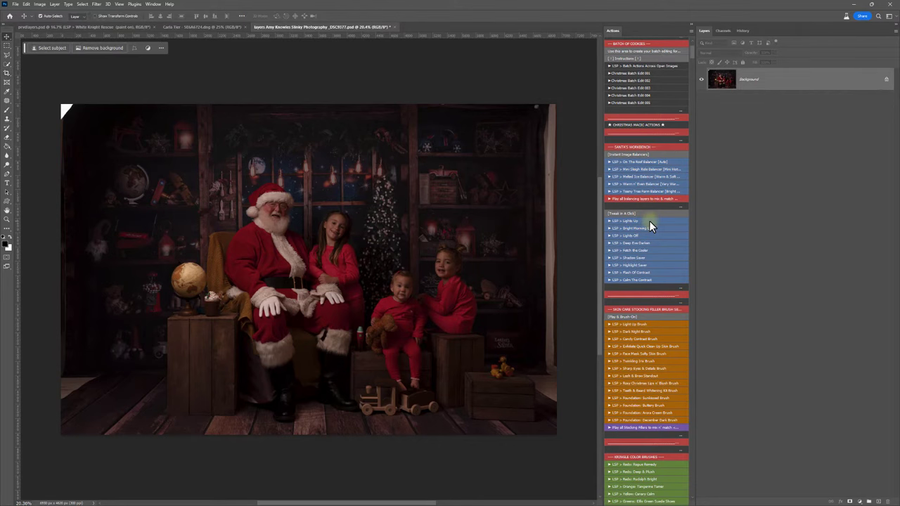
pyautogui.click(626, 191)
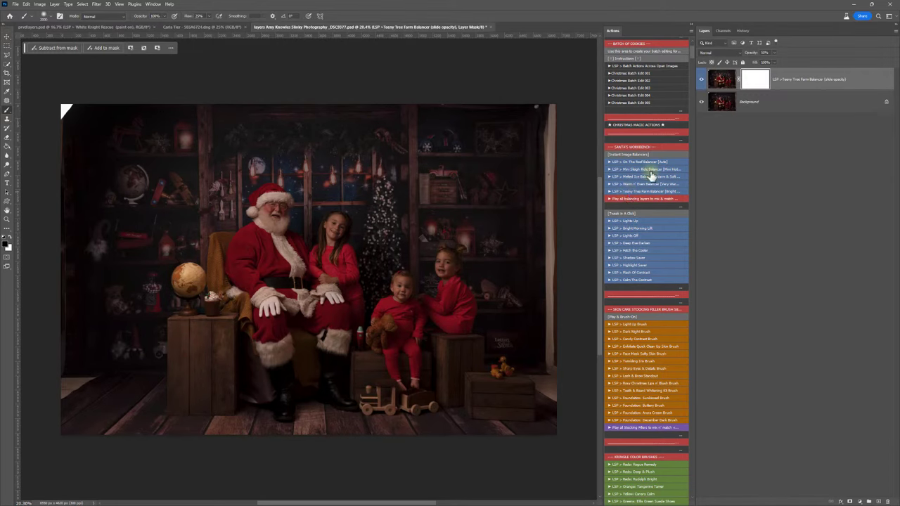
pyautogui.click(759, 81)
pyautogui.moveTo(756, 61); pyautogui.dragTo(765, 61)
pyautogui.click(782, 85)
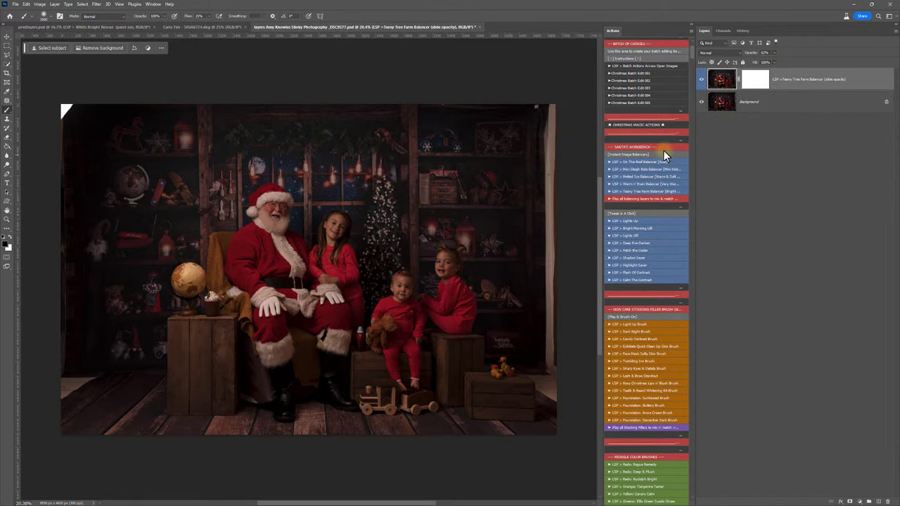
# Step: Run the Lights Up action twice to stack two brightening layers over the balancer layer
pyautogui.press('v')
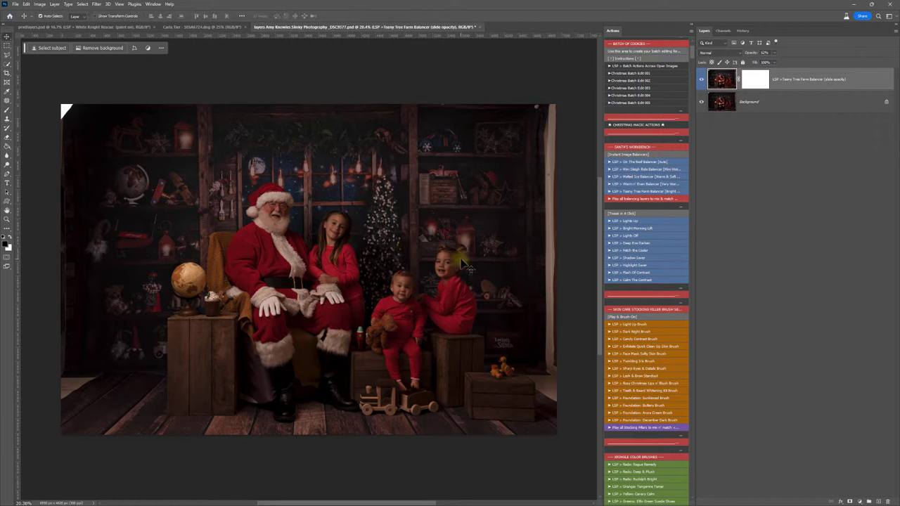
pyautogui.click(622, 222)
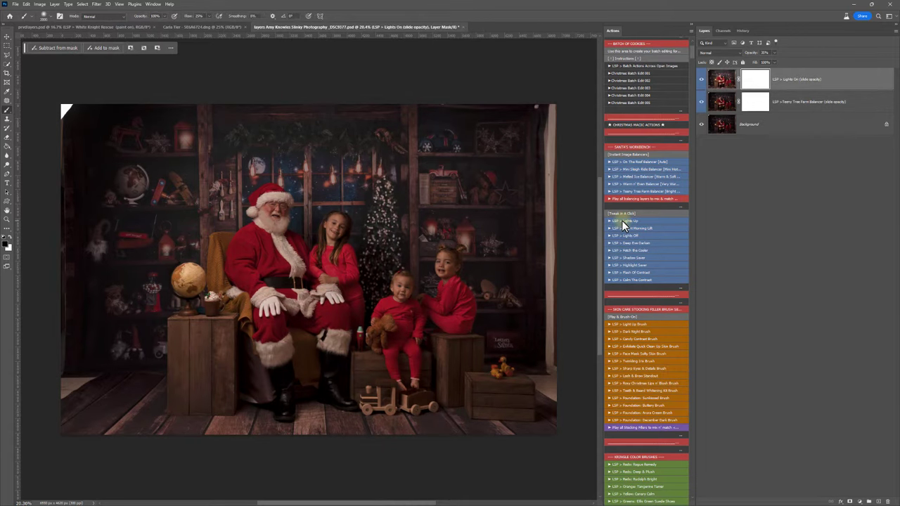
pyautogui.click(622, 222)
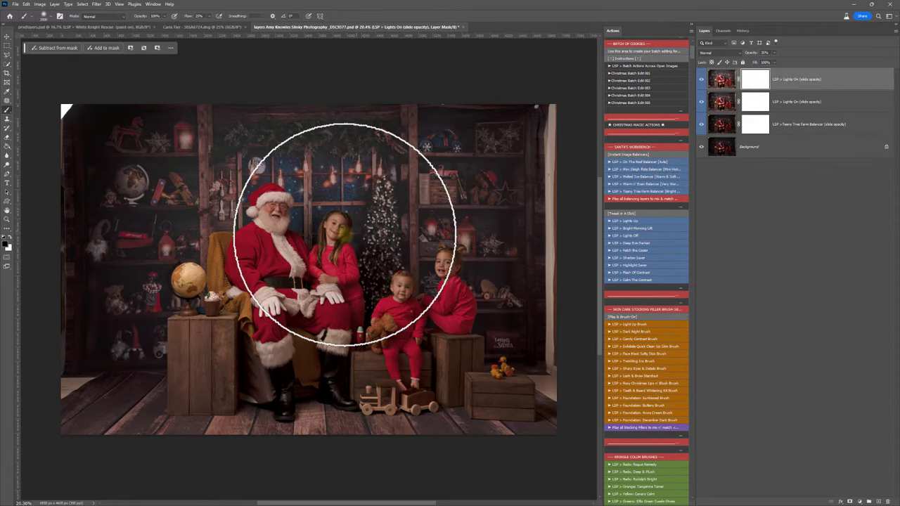
# Step: Paint black with a very large soft brush on the upper Lights On mask to darken the photo's outer areas
pyautogui.press(']')
pyautogui.press(']')
pyautogui.press(']')
pyautogui.press(']')
pyautogui.press(']')
pyautogui.press(']')
pyautogui.press(']')
pyautogui.press(']')
pyautogui.press(']')
pyautogui.press(']')
pyautogui.press(']')
pyautogui.press(']')
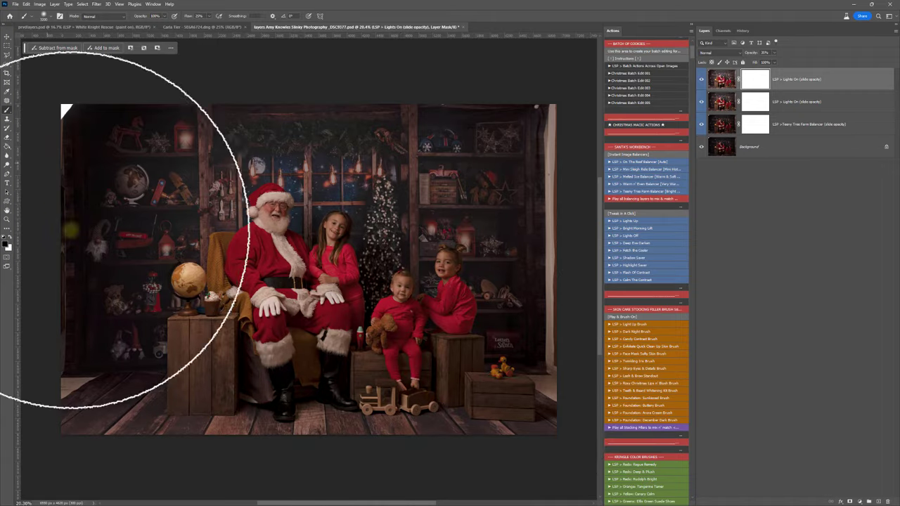
pyautogui.moveTo(144, 299); pyautogui.dragTo(466, 352)
# Step: Mask the lower Lights On layer off the outer background, using a smaller brush around the tree and shelves
pyautogui.click(760, 104)
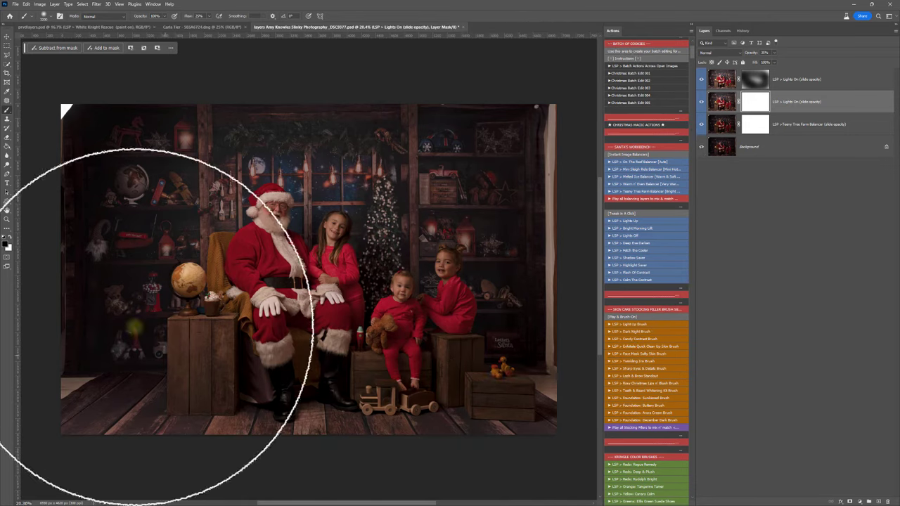
pyautogui.moveTo(121, 308); pyautogui.dragTo(174, 161)
pyautogui.press('[')
pyautogui.press('[')
pyautogui.press('[')
pyautogui.press('[')
pyautogui.press('[')
pyautogui.press('[')
pyautogui.press('[')
pyautogui.press('[')
pyautogui.press('[')
pyautogui.press('[')
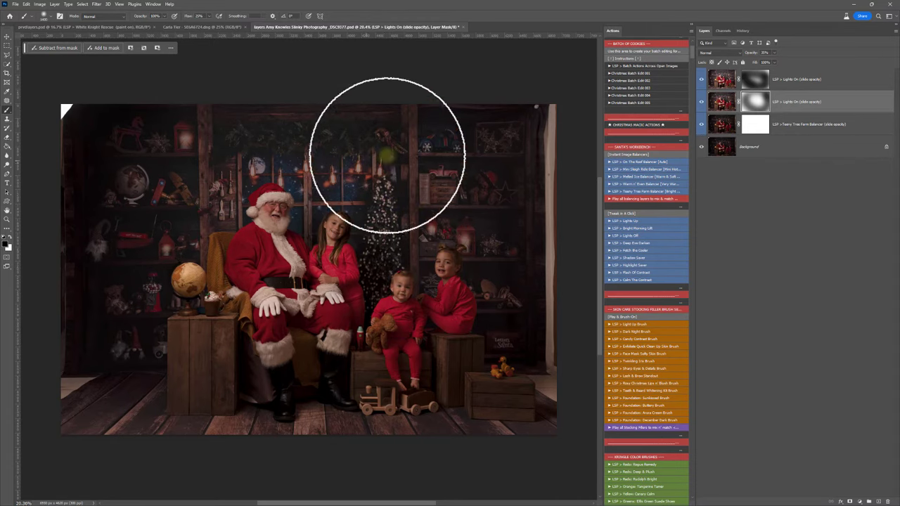
pyautogui.moveTo(410, 162); pyautogui.dragTo(422, 183)
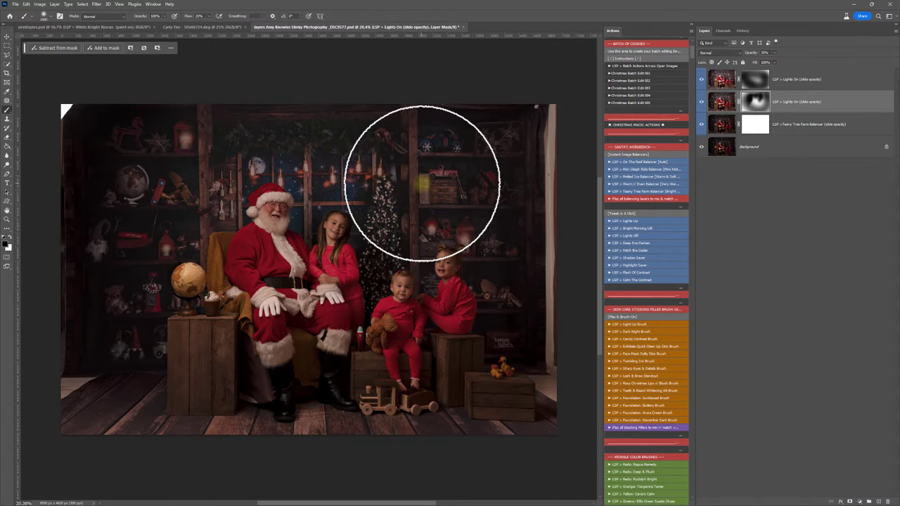
# Step: Add a Flash of Contrast layer, mask it off the dark areas around the subjects, and compare the edits by toggling layer visibility
pyautogui.click(629, 272)
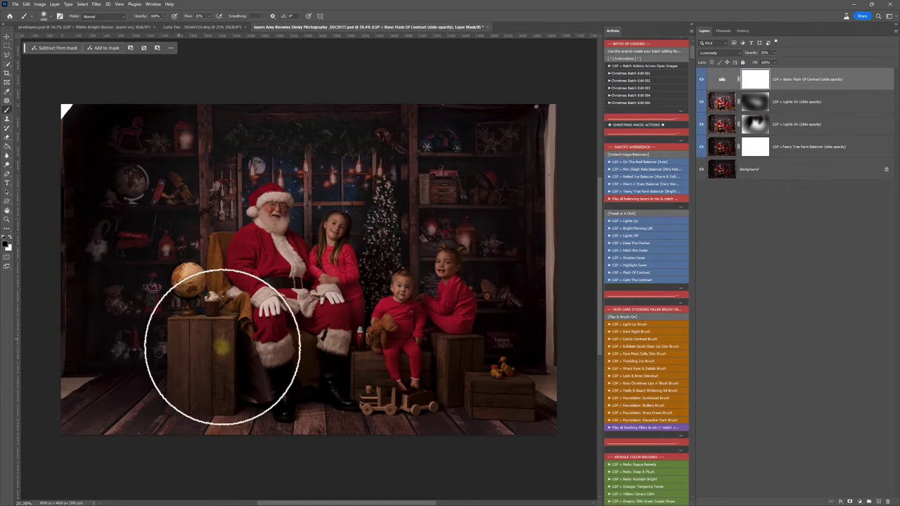
pyautogui.moveTo(255, 310)
pyautogui.mouseDown()
pyautogui.moveTo(221, 212)
pyautogui.moveTo(246, 253)
pyautogui.moveTo(227, 338)
pyautogui.mouseUp()
pyautogui.click(701, 79)
pyautogui.moveTo(703, 99); pyautogui.dragTo(701, 142)
pyautogui.moveTo(701, 79); pyautogui.dragTo(702, 147)
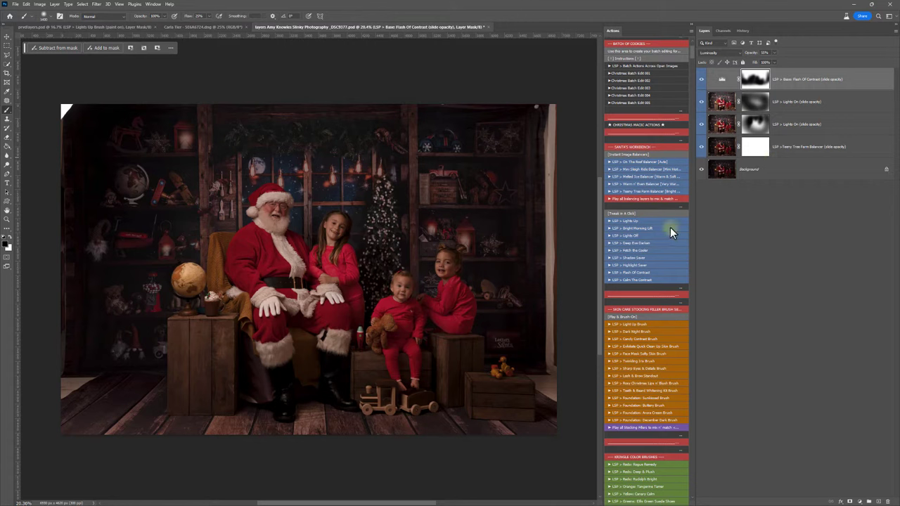
# Step: Run the Light Up Brush action and paint the brightening onto Santa's and the three children's faces with a small brush
pyautogui.scroll(-3, 654, 238)
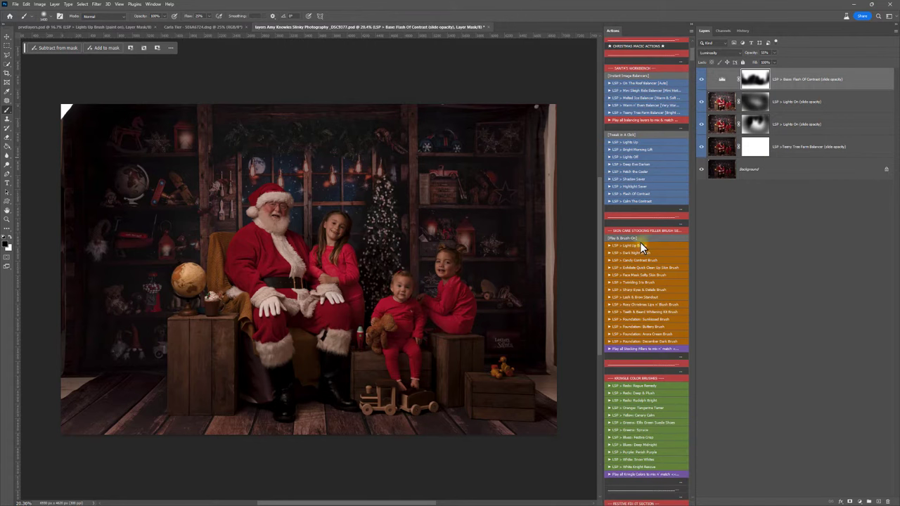
pyautogui.click(637, 245)
pyautogui.press('[')
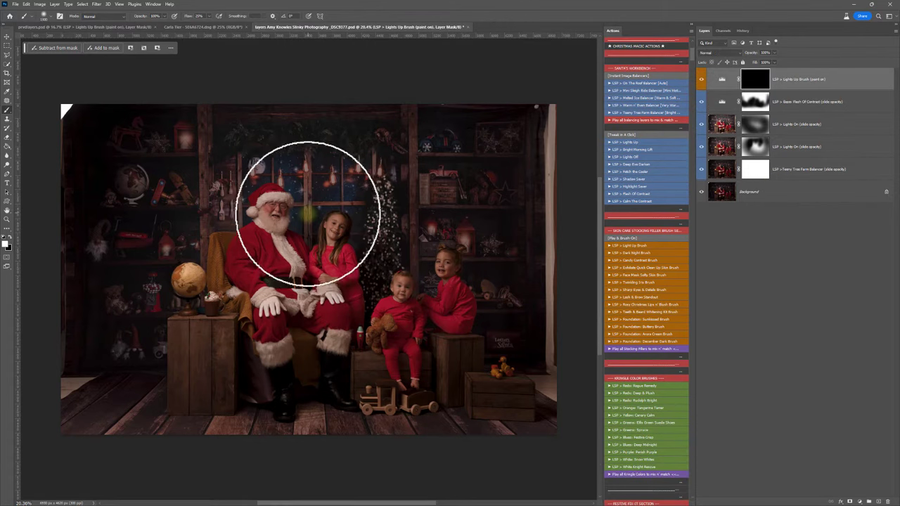
pyautogui.press('[')
pyautogui.press('[')
pyautogui.press('[')
pyautogui.press('[')
pyautogui.press('[')
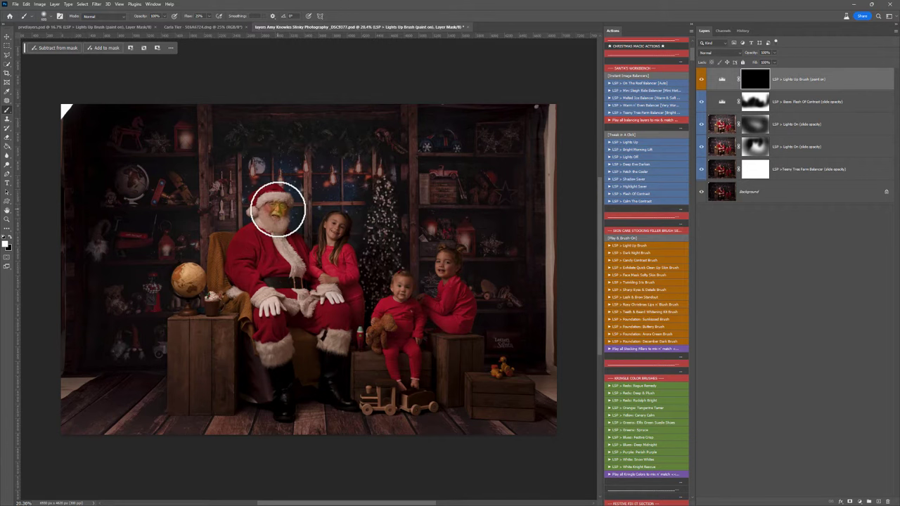
pyautogui.click(277, 210)
pyautogui.moveTo(276, 209); pyautogui.dragTo(276, 205)
pyautogui.moveTo(335, 225); pyautogui.dragTo(337, 230)
pyautogui.moveTo(402, 291); pyautogui.dragTo(447, 266)
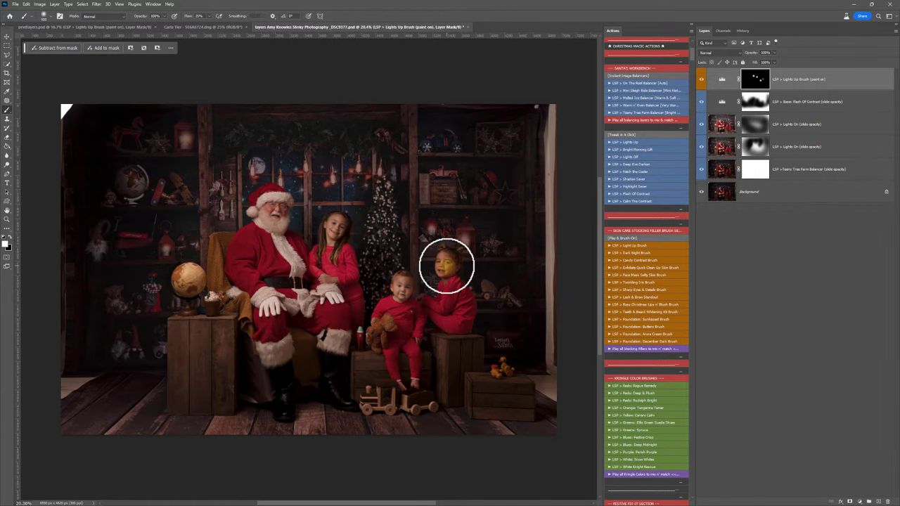
pyautogui.press('[')
pyautogui.press('[')
pyautogui.press('[')
pyautogui.press('[')
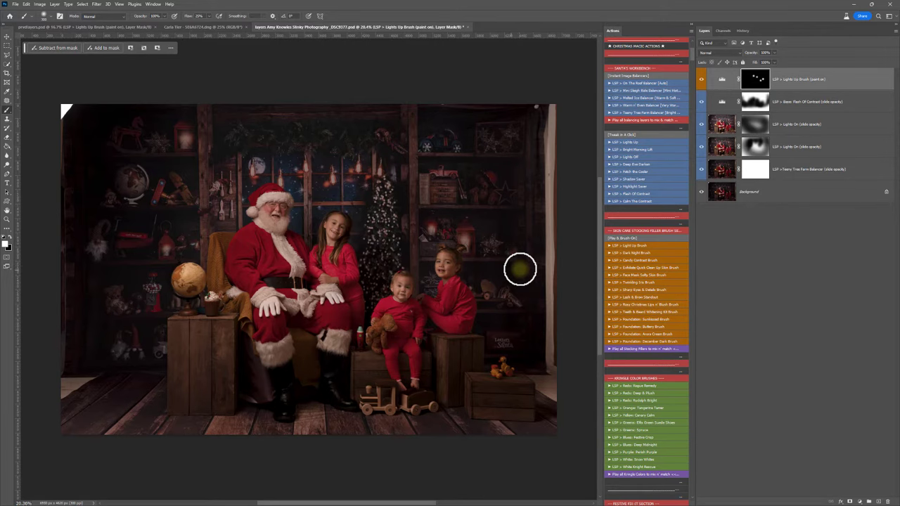
# Step: Run the Exfoliate Quick Clean Up Skin Brush action and smooth the faces of the seated girl and the toddler
pyautogui.press('z')
pyautogui.moveTo(446, 263); pyautogui.dragTo(475, 284)
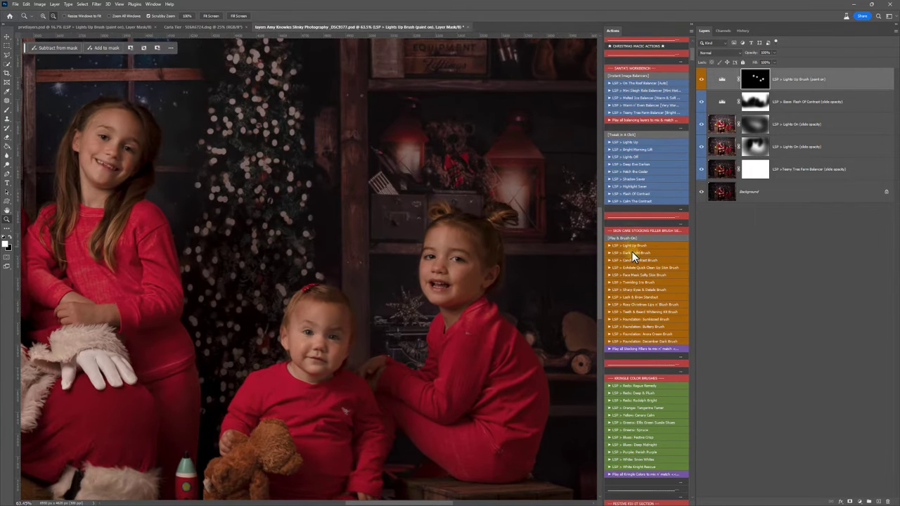
pyautogui.click(483, 275)
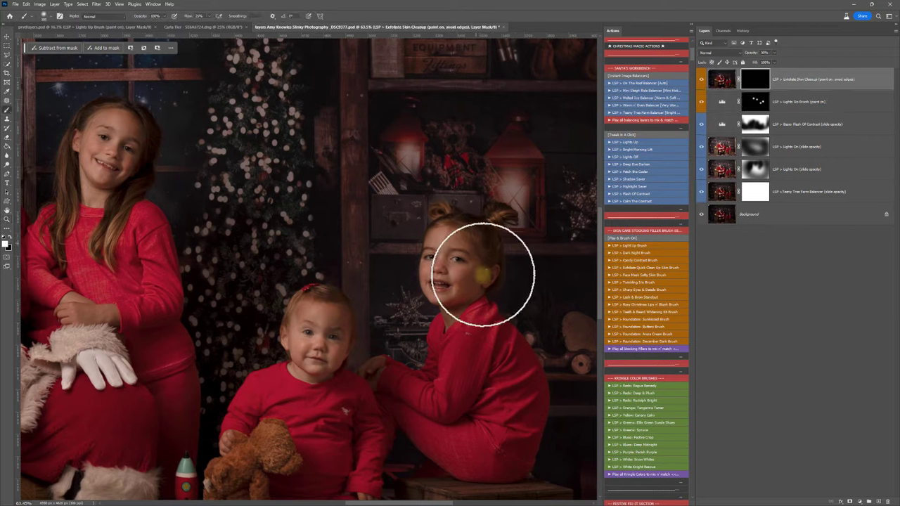
pyautogui.press('[')
pyautogui.press('[')
pyautogui.press('[')
pyautogui.press('[')
pyautogui.press('[')
pyautogui.press('[')
pyautogui.click(459, 292)
pyautogui.moveTo(458, 293)
pyautogui.mouseDown()
pyautogui.moveTo(467, 271)
pyautogui.moveTo(449, 300)
pyautogui.moveTo(474, 280)
pyautogui.moveTo(434, 297)
pyautogui.moveTo(426, 278)
pyautogui.moveTo(450, 238)
pyautogui.moveTo(459, 258)
pyautogui.moveTo(368, 330)
pyautogui.moveTo(327, 347)
pyautogui.moveTo(317, 338)
pyautogui.moveTo(290, 345)
pyautogui.moveTo(326, 316)
pyautogui.mouseUp()
# Step: Paint the exfoliate skin cleanup onto the faces of the older girl and Santa
pyautogui.press('space')
pyautogui.moveTo(194, 261); pyautogui.dragTo(258, 287)
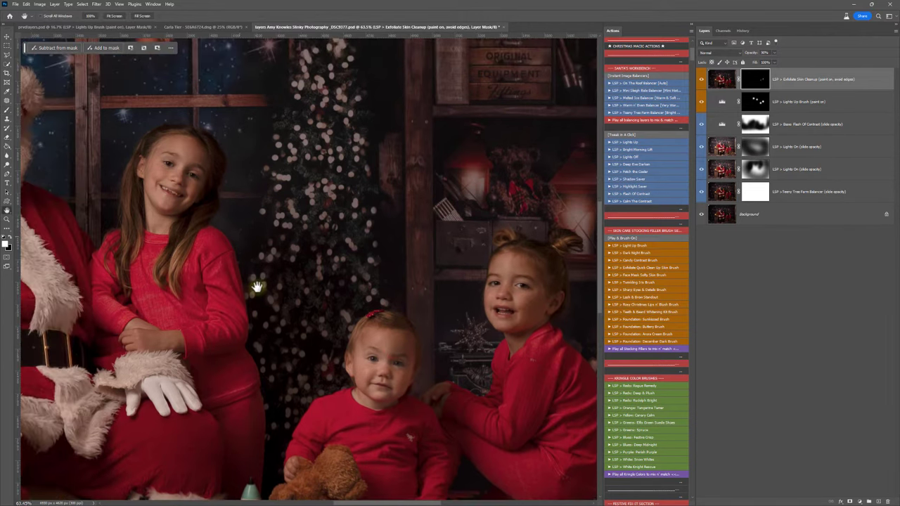
pyautogui.moveTo(199, 190)
pyautogui.mouseDown()
pyautogui.moveTo(163, 205)
pyautogui.moveTo(145, 186)
pyautogui.moveTo(161, 168)
pyautogui.moveTo(152, 172)
pyautogui.moveTo(181, 175)
pyautogui.moveTo(187, 145)
pyautogui.mouseUp()
pyautogui.press('space')
pyautogui.moveTo(115, 160); pyautogui.dragTo(347, 216)
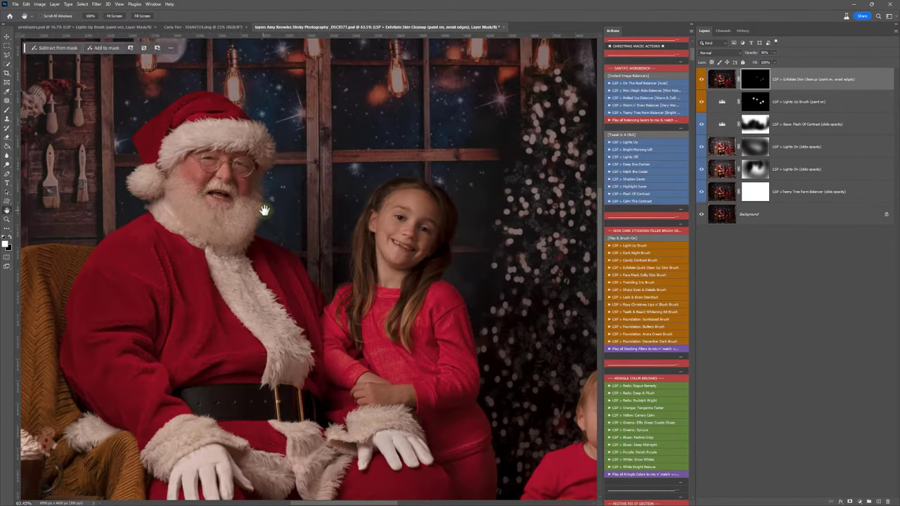
pyautogui.moveTo(270, 212); pyautogui.dragTo(212, 185)
pyautogui.press('space')
# Step: Run the Face Mask Softy Skin Brush action and paint the softening onto the children's facial skin
pyautogui.moveTo(395, 251); pyautogui.dragTo(248, 205)
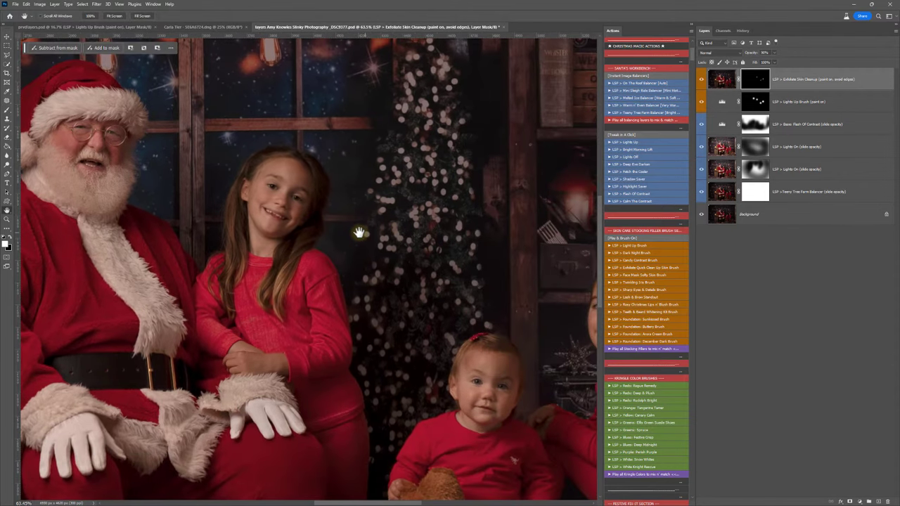
pyautogui.scroll(-1, 645, 267)
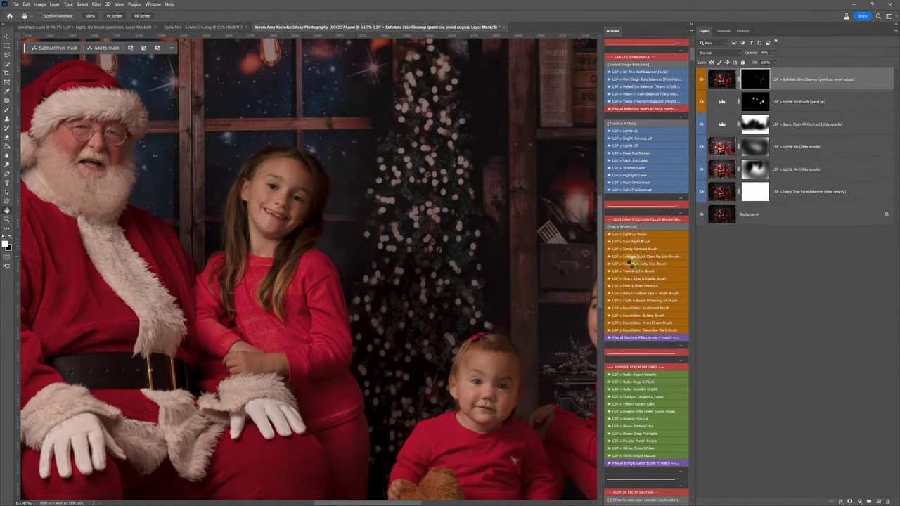
pyautogui.click(634, 263)
pyautogui.moveTo(287, 191)
pyautogui.mouseDown()
pyautogui.moveTo(308, 184)
pyautogui.moveTo(267, 169)
pyautogui.moveTo(281, 187)
pyautogui.moveTo(257, 193)
pyautogui.moveTo(290, 205)
pyautogui.moveTo(289, 220)
pyautogui.moveTo(265, 225)
pyautogui.moveTo(221, 205)
pyautogui.mouseUp()
pyautogui.moveTo(325, 286)
pyautogui.mouseDown()
pyautogui.moveTo(353, 272)
pyautogui.moveTo(309, 284)
pyautogui.moveTo(322, 298)
pyautogui.moveTo(317, 308)
pyautogui.moveTo(351, 316)
pyautogui.moveTo(334, 325)
pyautogui.moveTo(490, 239)
pyautogui.moveTo(502, 225)
pyautogui.moveTo(472, 230)
pyautogui.moveTo(457, 209)
pyautogui.moveTo(479, 195)
pyautogui.moveTo(491, 232)
pyautogui.moveTo(473, 248)
pyautogui.mouseUp()
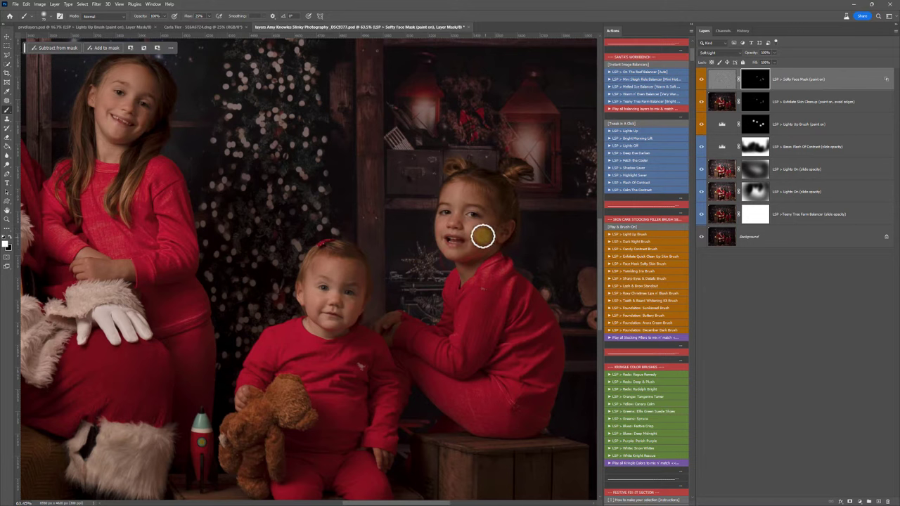
pyautogui.moveTo(480, 232)
pyautogui.mouseDown()
pyautogui.moveTo(457, 221)
pyautogui.moveTo(458, 201)
pyautogui.mouseUp()
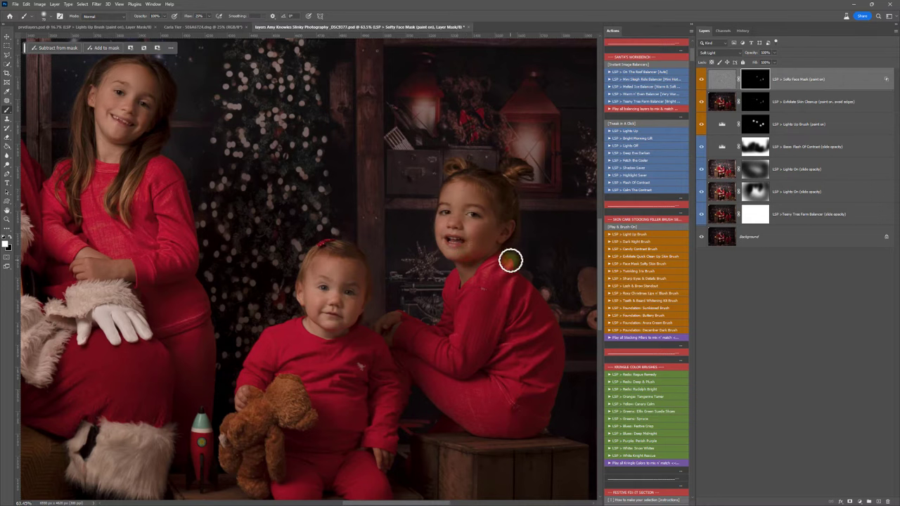
# Step: Run the Sharp Eyes & Details Brush action and paint sharpening onto the seated girl's and toddler's faces with a larger brush
pyautogui.click(636, 279)
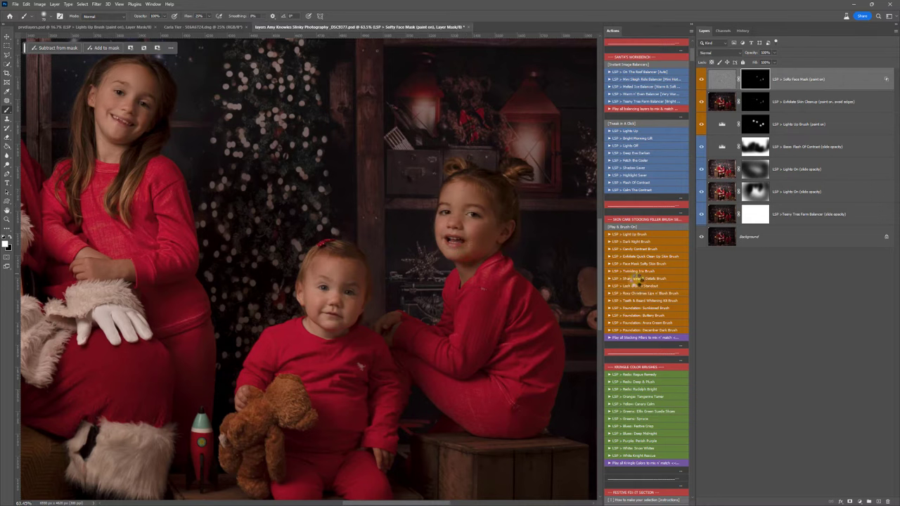
pyautogui.click(633, 279)
pyautogui.rightClick(493, 236)
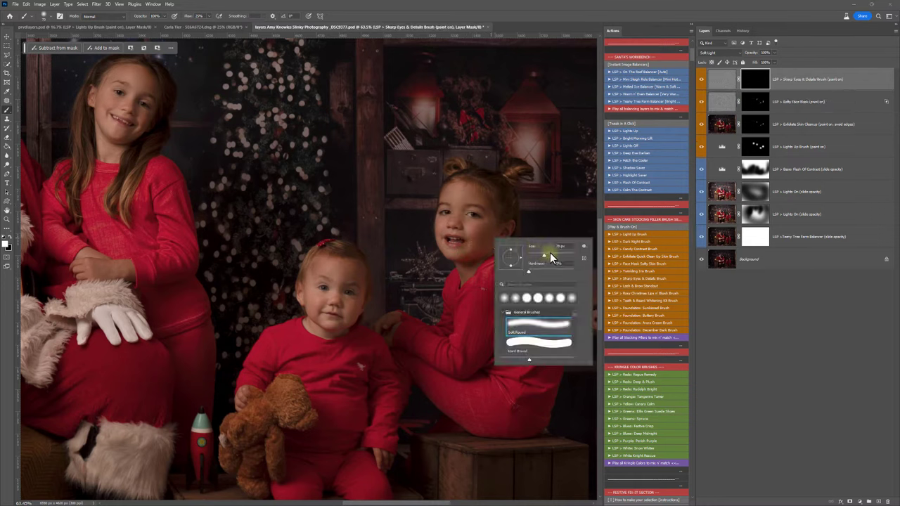
pyautogui.moveTo(470, 220)
pyautogui.mouseDown()
pyautogui.moveTo(444, 212)
pyautogui.moveTo(460, 239)
pyautogui.moveTo(449, 248)
pyautogui.moveTo(453, 188)
pyautogui.moveTo(487, 230)
pyautogui.mouseUp()
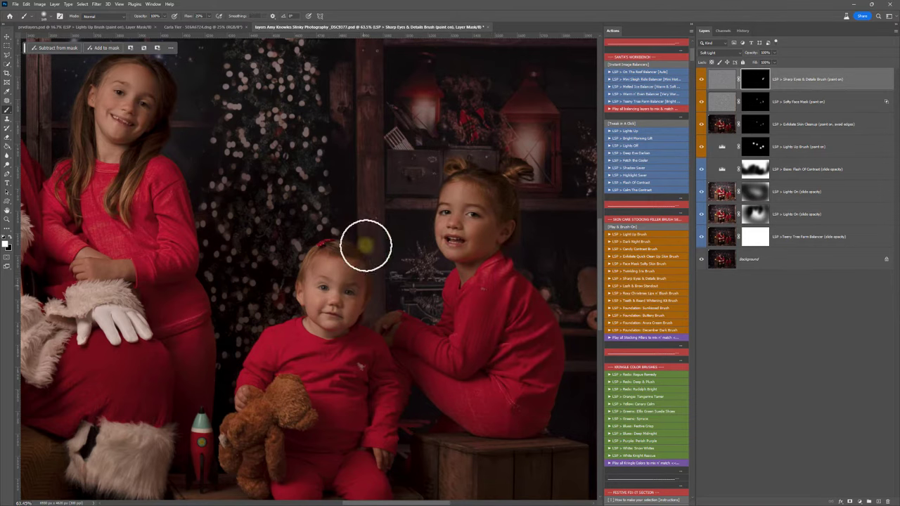
pyautogui.moveTo(313, 302)
pyautogui.mouseDown()
pyautogui.moveTo(331, 315)
pyautogui.moveTo(342, 303)
pyautogui.mouseUp()
# Step: Paint the Sharp Eyes & Details effect onto the faces of the older girl and Santa
pyautogui.press('space')
pyautogui.moveTo(141, 198); pyautogui.dragTo(285, 272)
pyautogui.moveTo(275, 153)
pyautogui.mouseDown()
pyautogui.moveTo(273, 195)
pyautogui.moveTo(235, 205)
pyautogui.mouseUp()
pyautogui.press('space')
pyautogui.moveTo(156, 189); pyautogui.dragTo(290, 231)
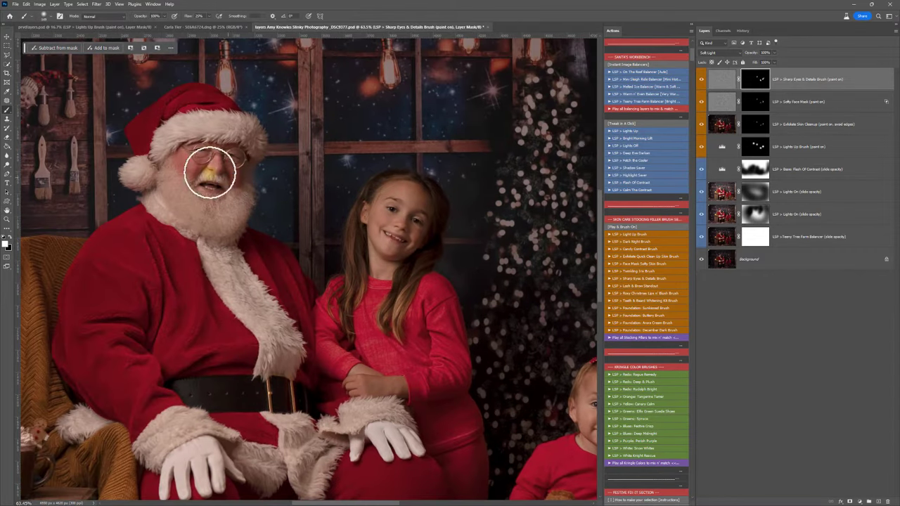
pyautogui.press('space')
pyautogui.keyDown('alt'); pyautogui.click(295, 189); pyautogui.keyUp('alt')
pyautogui.keyDown('alt'); pyautogui.click(306, 199); pyautogui.keyUp('alt')
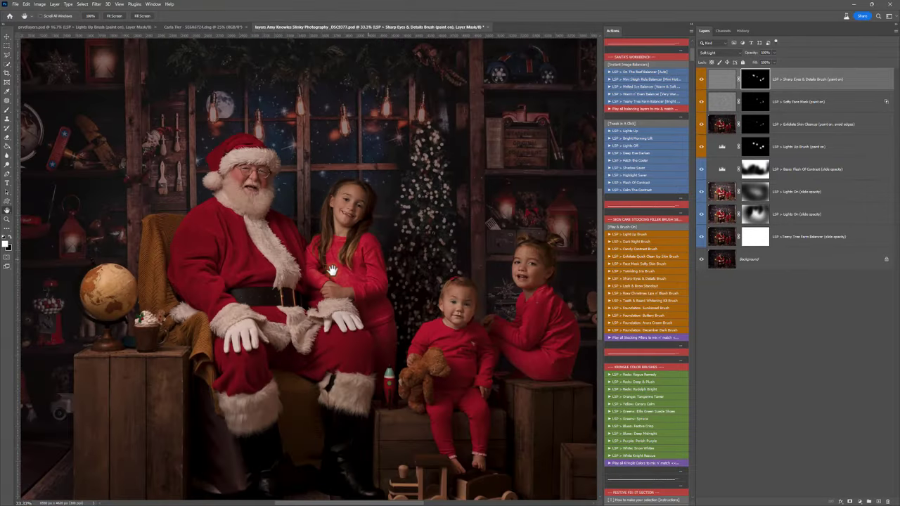
# Step: Hide and reshow the stack of edit layers to compare the portrait before and after
pyautogui.moveTo(355, 260); pyautogui.dragTo(302, 274)
pyautogui.moveTo(699, 79); pyautogui.dragTo(701, 120)
pyautogui.moveTo(699, 220); pyautogui.dragTo(701, 72)
# Step: Run the Reds: Rogue Remedy color brush action and paint the red correction onto Santa's face
pyautogui.press('b')
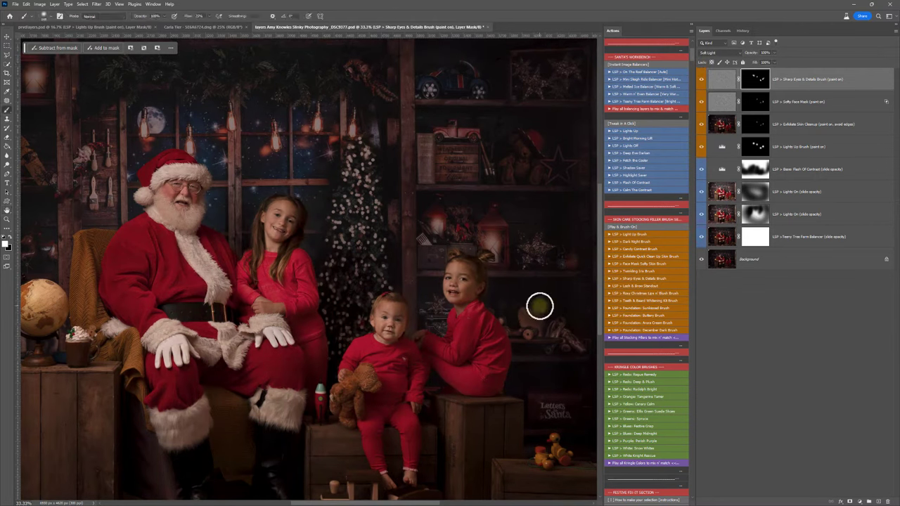
pyautogui.scroll(-2, 637, 256)
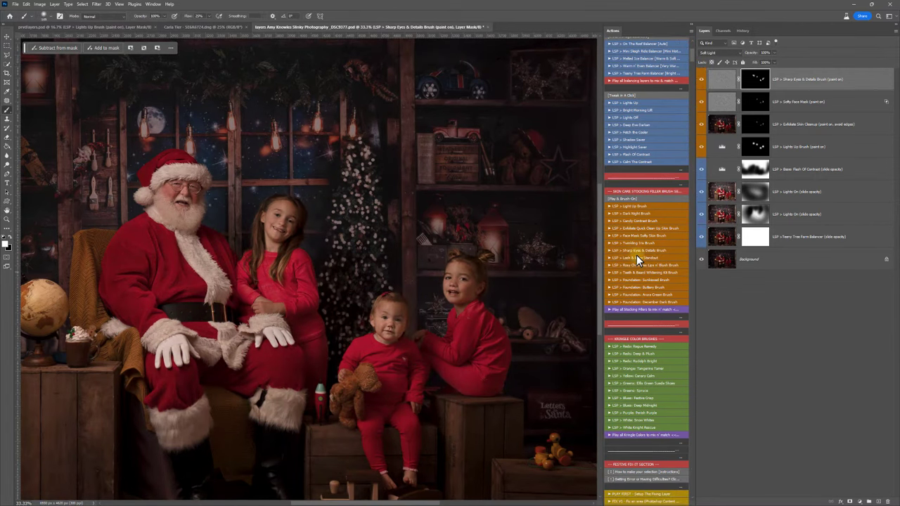
pyautogui.scroll(-10, 641, 267)
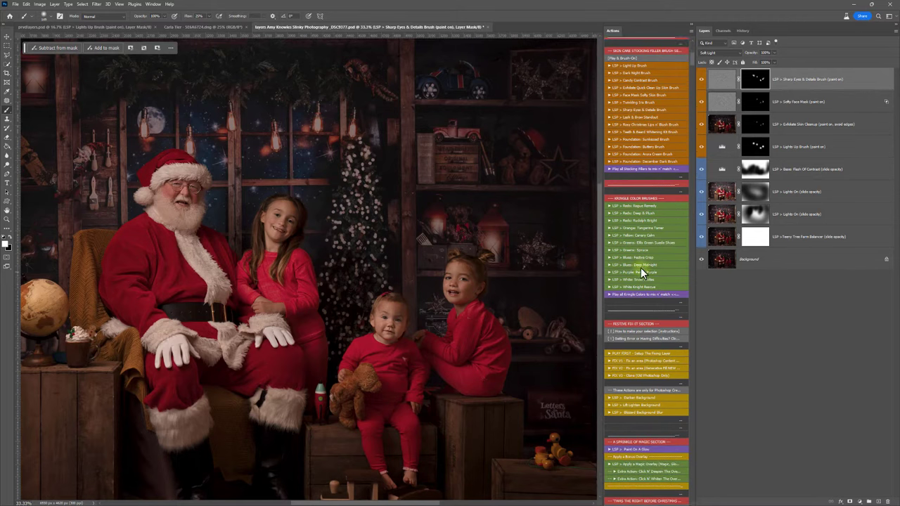
pyautogui.scroll(-4, 641, 267)
pyautogui.click(643, 149)
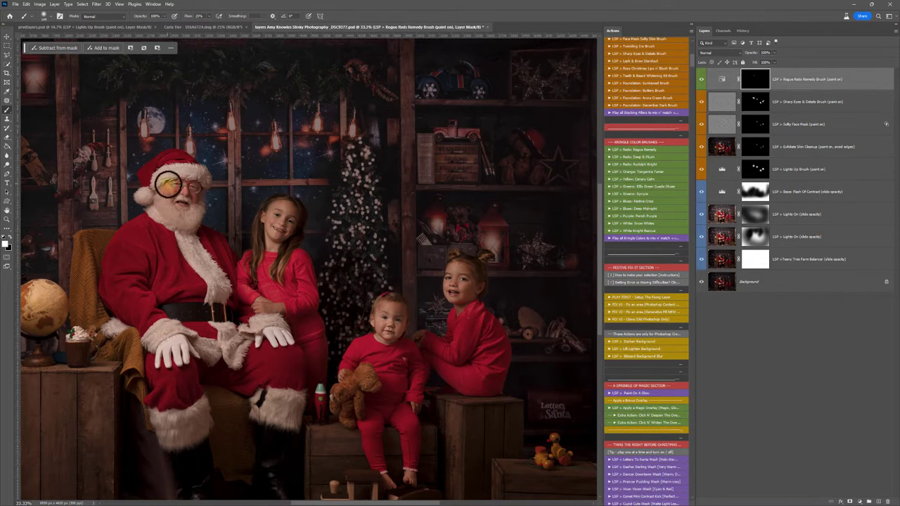
pyautogui.moveTo(169, 184)
pyautogui.mouseDown()
pyautogui.moveTo(203, 184)
pyautogui.moveTo(172, 181)
pyautogui.moveTo(180, 206)
pyautogui.moveTo(181, 184)
pyautogui.moveTo(171, 180)
pyautogui.moveTo(190, 177)
pyautogui.mouseUp()
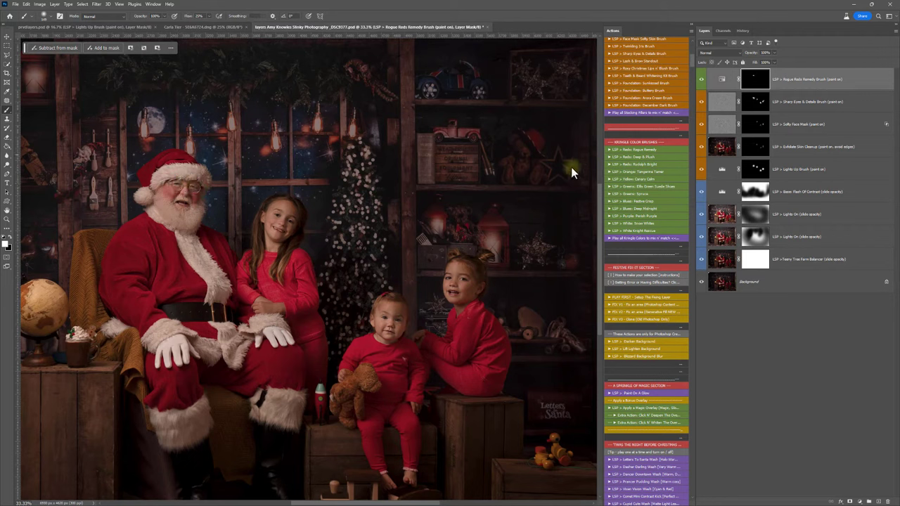
# Step: Run the Reds: Rudolph Bright action and paint it over Santa's red suit with a larger brush, undoing the stroke on his hat
pyautogui.click(635, 165)
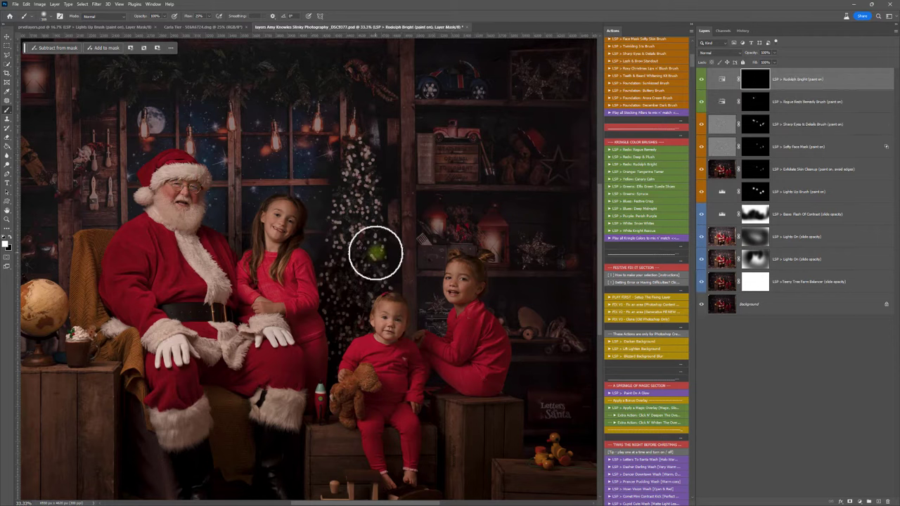
pyautogui.rightClick(377, 253)
pyautogui.click(443, 272)
pyautogui.click(184, 280)
pyautogui.moveTo(185, 279)
pyautogui.mouseDown()
pyautogui.moveTo(134, 267)
pyautogui.moveTo(138, 253)
pyautogui.moveTo(129, 271)
pyautogui.moveTo(129, 263)
pyautogui.moveTo(171, 263)
pyautogui.moveTo(216, 282)
pyautogui.moveTo(195, 365)
pyautogui.mouseUp()
pyautogui.click(263, 372)
pyautogui.click(170, 154)
pyautogui.hotkey('ctrl', 'z')
# Step: Run the Reds: Deep & Plush action and paint it over the children's red outfits
pyautogui.click(642, 157)
pyautogui.moveTo(281, 291)
pyautogui.mouseDown()
pyautogui.moveTo(296, 279)
pyautogui.moveTo(311, 314)
pyautogui.moveTo(313, 383)
pyautogui.moveTo(354, 357)
pyautogui.moveTo(387, 363)
pyautogui.moveTo(392, 380)
pyautogui.moveTo(374, 411)
pyautogui.moveTo(379, 436)
pyautogui.moveTo(398, 451)
pyautogui.moveTo(467, 331)
pyautogui.moveTo(484, 320)
pyautogui.moveTo(483, 370)
pyautogui.moveTo(445, 363)
pyautogui.moveTo(465, 327)
pyautogui.moveTo(491, 353)
pyautogui.moveTo(450, 336)
pyautogui.mouseUp()
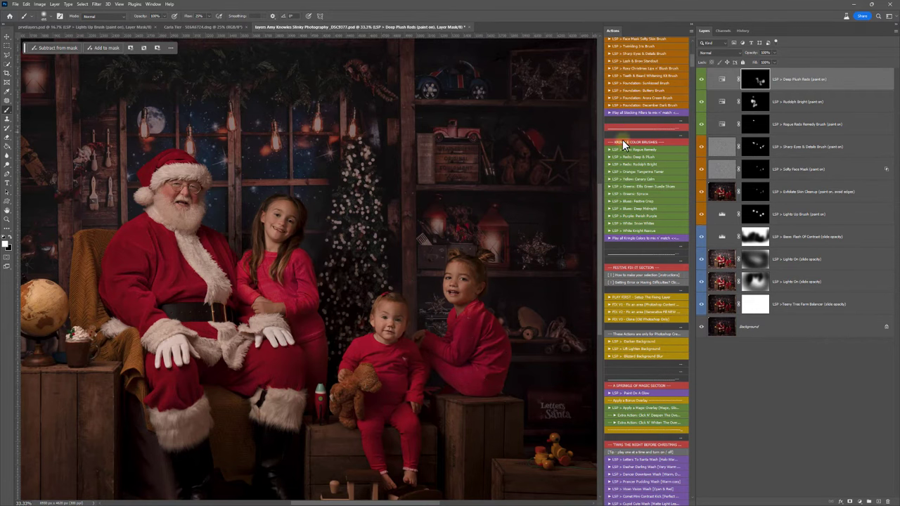
# Step: Run the Dark Night Brush action and paint the darkening over the background and outer areas with a much larger brush
pyautogui.scroll(1, 637, 122)
pyautogui.scroll(2, 637, 123)
pyautogui.click(636, 79)
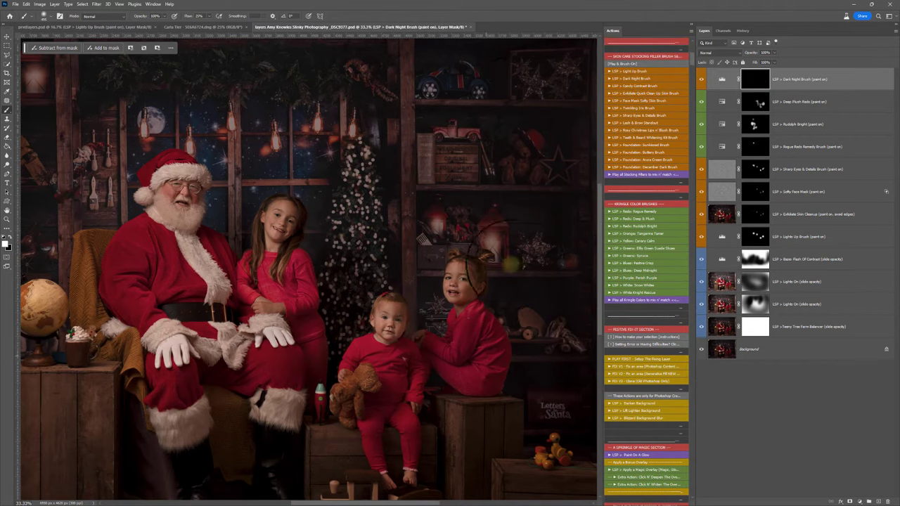
pyautogui.moveTo(458, 331)
pyautogui.mouseDown()
pyautogui.moveTo(472, 377)
pyautogui.moveTo(451, 368)
pyautogui.moveTo(400, 376)
pyautogui.moveTo(367, 356)
pyautogui.moveTo(385, 455)
pyautogui.moveTo(287, 284)
pyautogui.moveTo(262, 271)
pyautogui.moveTo(292, 272)
pyautogui.moveTo(296, 307)
pyautogui.mouseUp()
pyautogui.press('z')
pyautogui.keyDown('alt'); pyautogui.click(296, 306); pyautogui.keyUp('alt')
pyautogui.press('b')
pyautogui.rightClick(301, 305)
pyautogui.moveTo(358, 321); pyautogui.dragTo(376, 323)
pyautogui.moveTo(434, 348)
pyautogui.mouseDown()
pyautogui.moveTo(476, 306)
pyautogui.moveTo(456, 143)
pyautogui.moveTo(253, 216)
pyautogui.moveTo(266, 165)
pyautogui.moveTo(167, 197)
pyautogui.moveTo(273, 229)
pyautogui.moveTo(198, 230)
pyautogui.moveTo(198, 365)
pyautogui.moveTo(181, 359)
pyautogui.moveTo(178, 379)
pyautogui.moveTo(196, 412)
pyautogui.moveTo(278, 428)
pyautogui.mouseUp()
pyautogui.press('x')
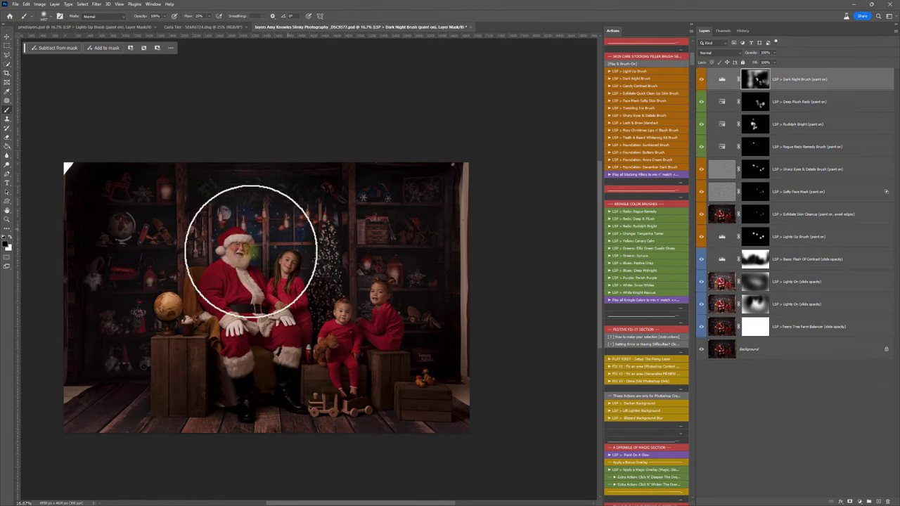
pyautogui.press('x')
pyautogui.moveTo(220, 287)
pyautogui.mouseDown()
pyautogui.moveTo(190, 301)
pyautogui.moveTo(191, 320)
pyautogui.mouseUp()
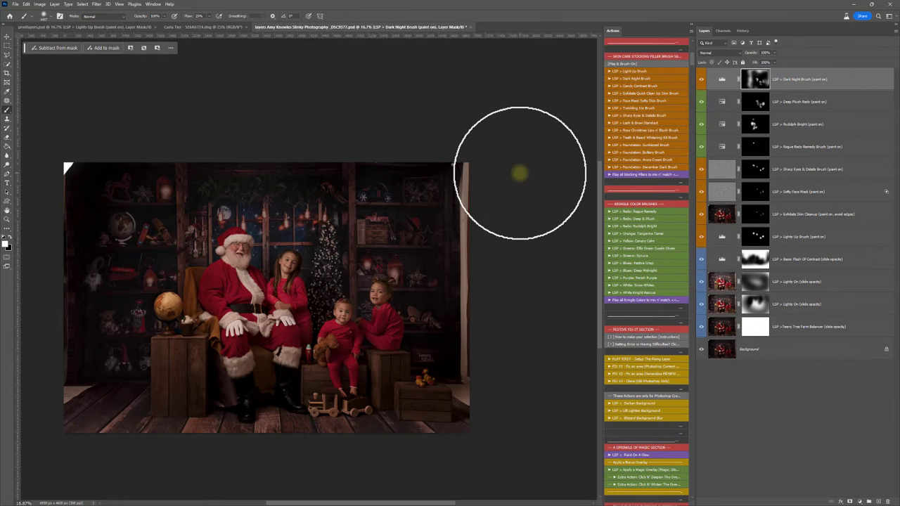
# Step: Run the Setup The Fixing Layer action and make the FIXING LAYER's image, not its mask, active
pyautogui.scroll(-4, 651, 264)
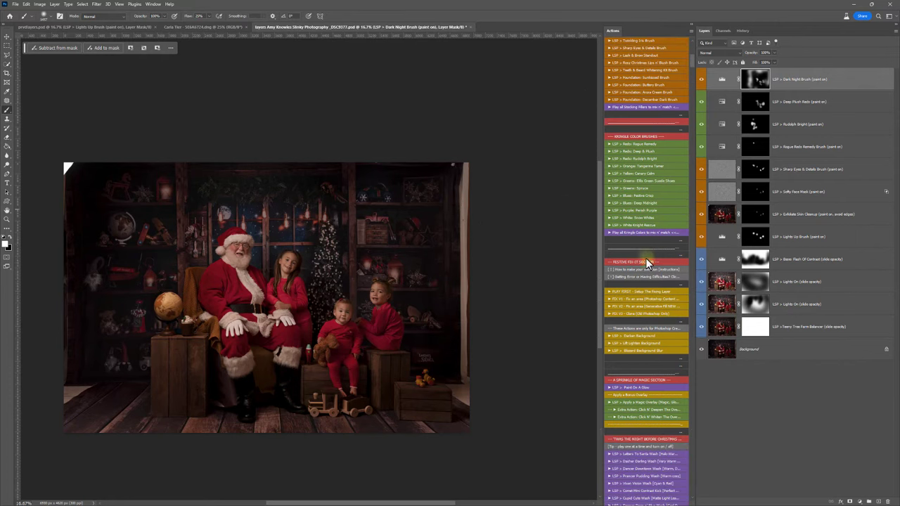
pyautogui.scroll(-3, 641, 254)
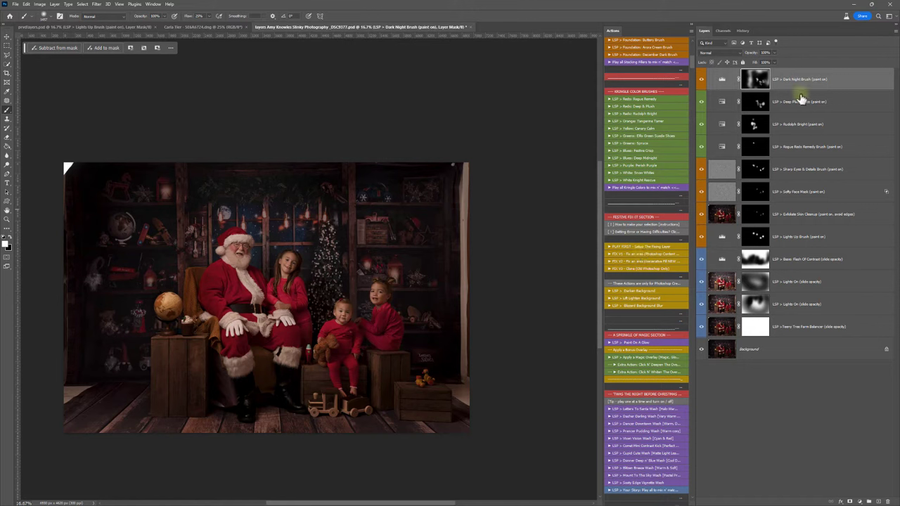
pyautogui.click(722, 79)
pyautogui.click(631, 246)
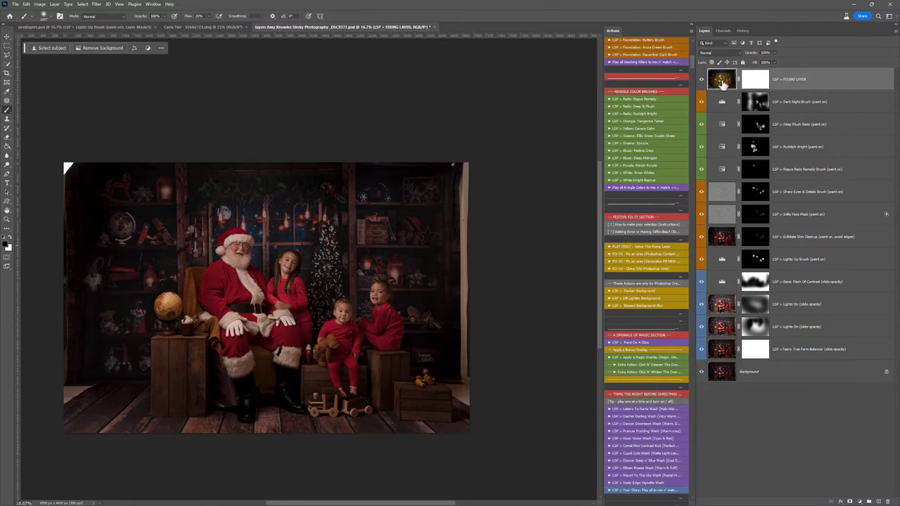
pyautogui.click(723, 80)
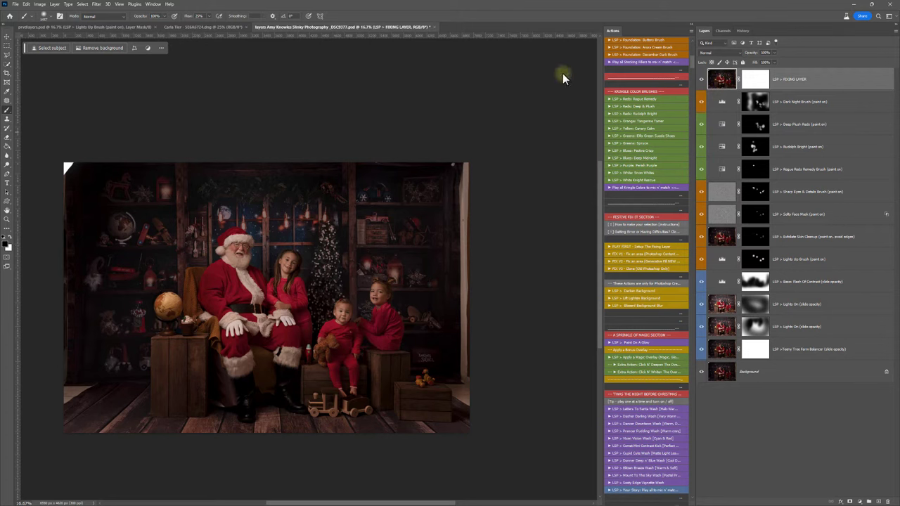
# Step: Outline the uncovered studio strip along the photo's left edge, including the white corner and floor gap, with the Polygonal Lasso
pyautogui.click(7, 54)
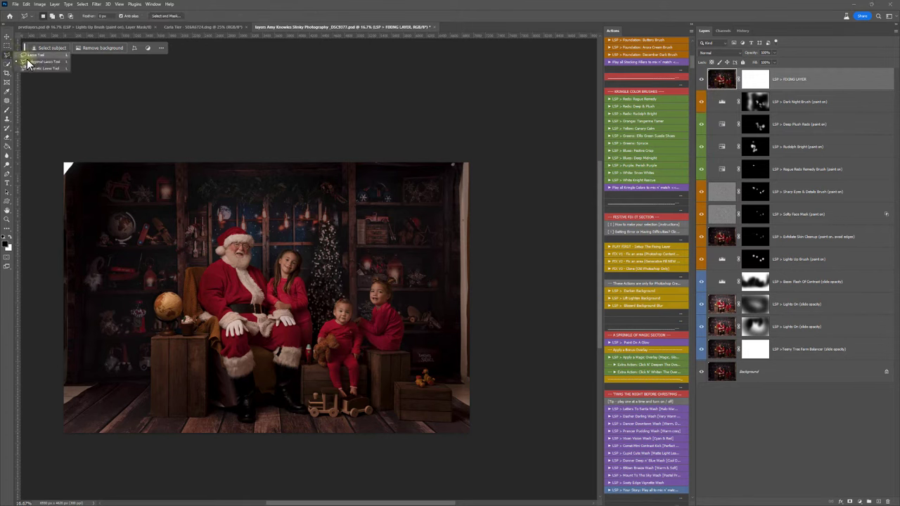
pyautogui.click(39, 67)
pyautogui.click(99, 190)
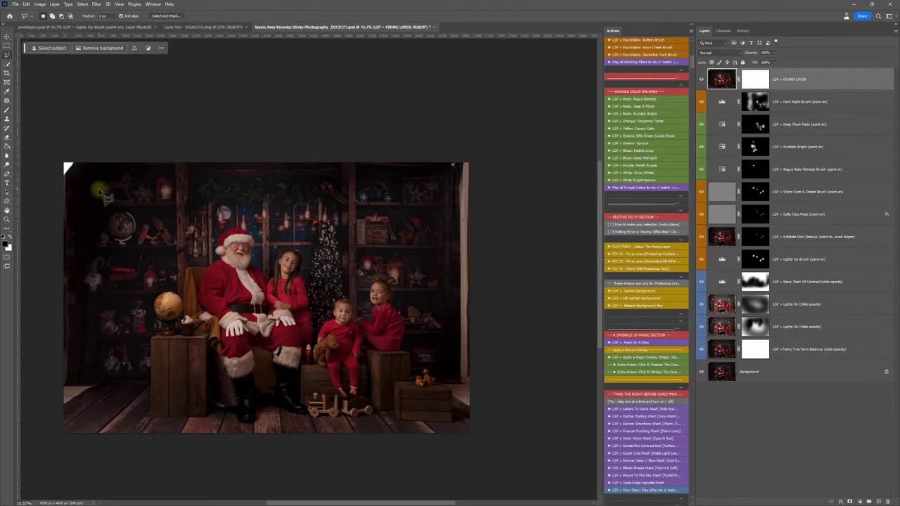
pyautogui.click(90, 154)
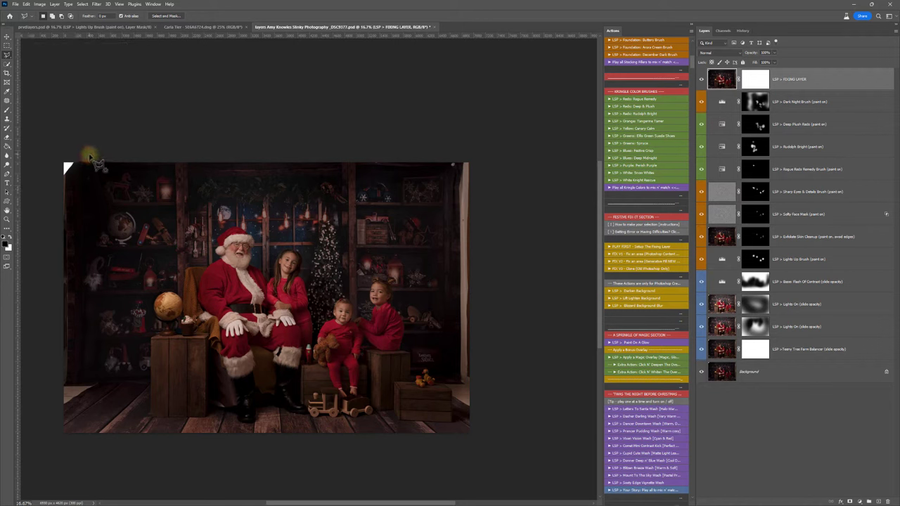
pyautogui.click(80, 197)
pyautogui.click(82, 377)
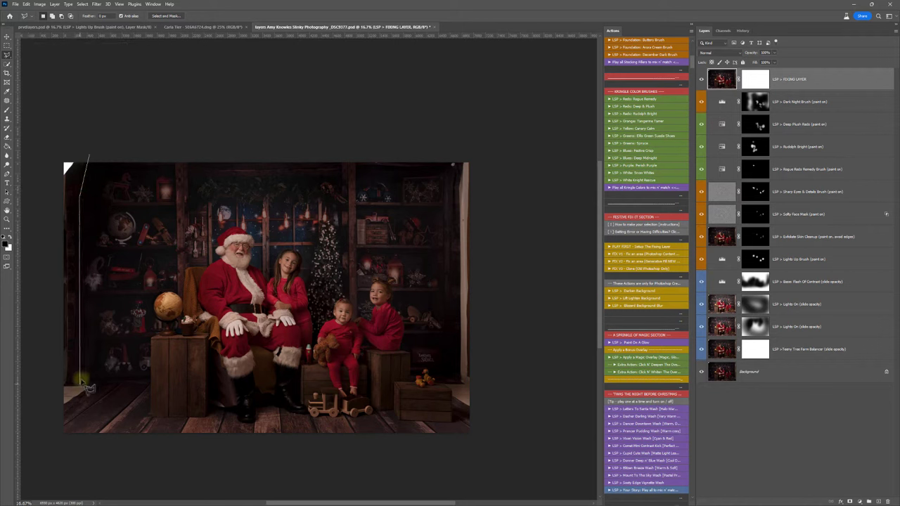
pyautogui.click(99, 384)
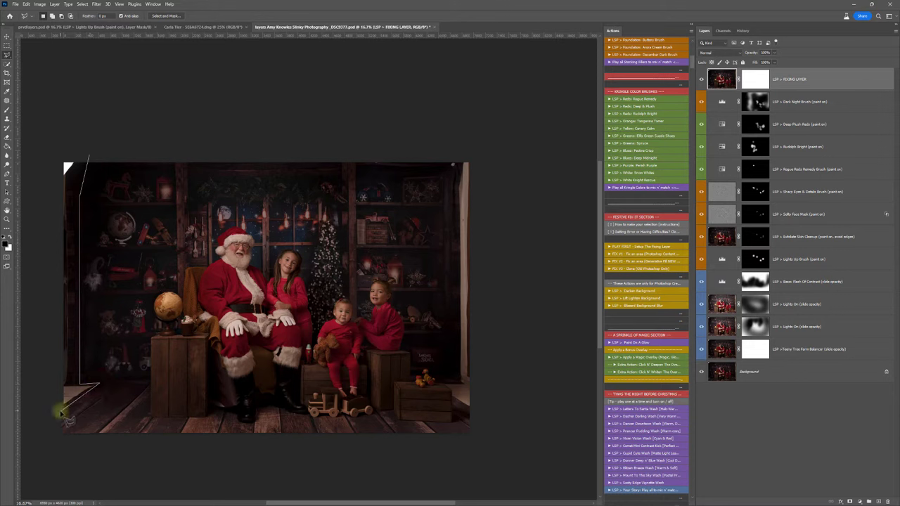
pyautogui.click(61, 157)
pyautogui.click(102, 162)
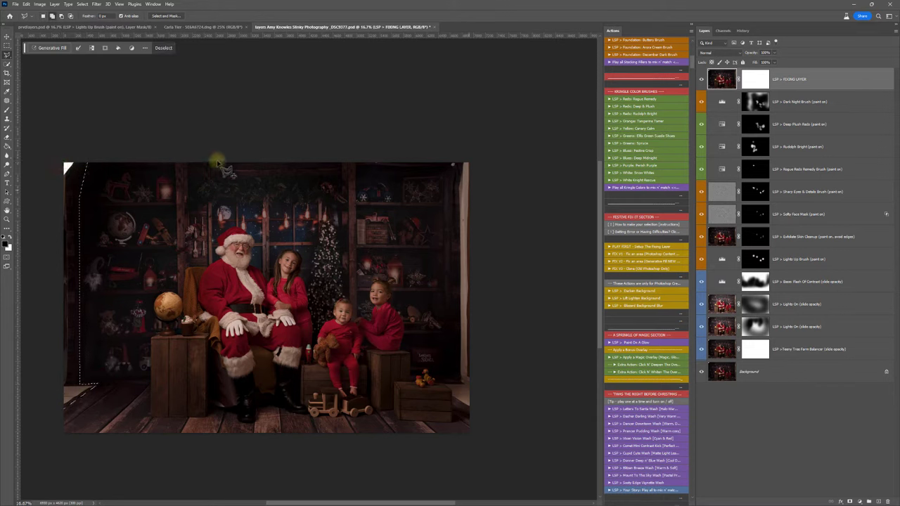
# Step: Add the uncovered strip along the photo's right edge, down to the floor gap, to the selection
pyautogui.keyDown('shift'); pyautogui.click(462, 158); pyautogui.keyUp('shift')
pyautogui.click(450, 171)
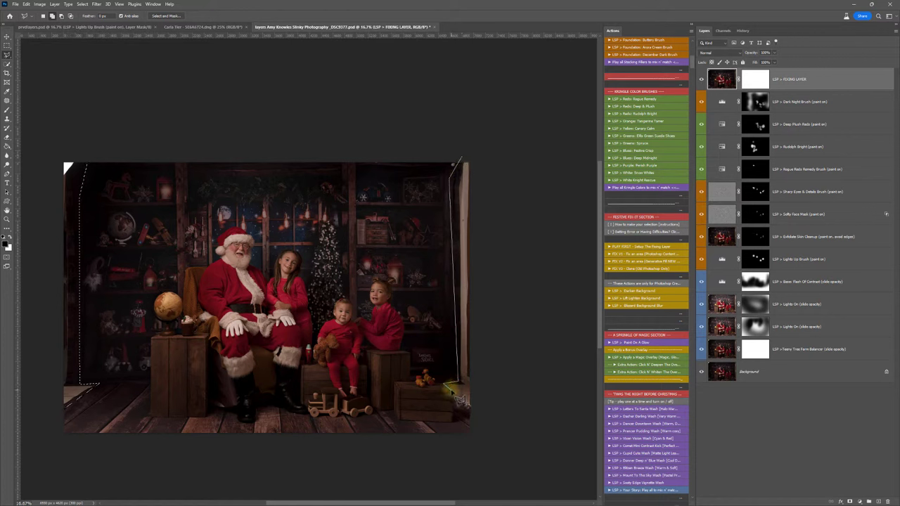
pyautogui.click(470, 412)
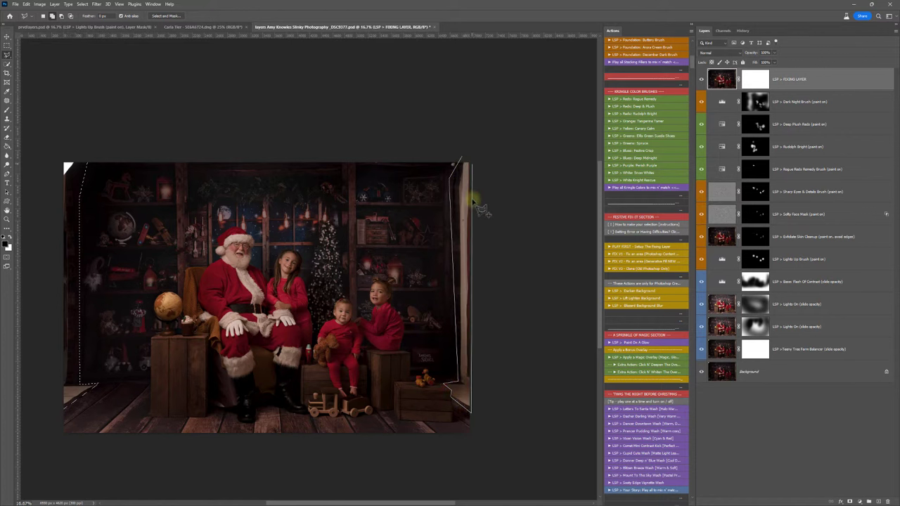
pyautogui.click(464, 159)
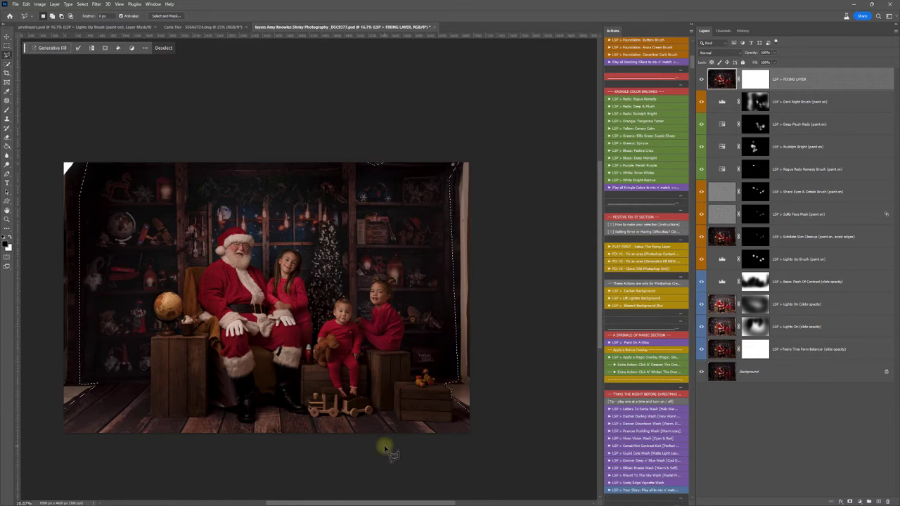
# Step: Try the Generative Fill version of the Fix an area action on the selected edges and preview its second and third variations
pyautogui.click(636, 262)
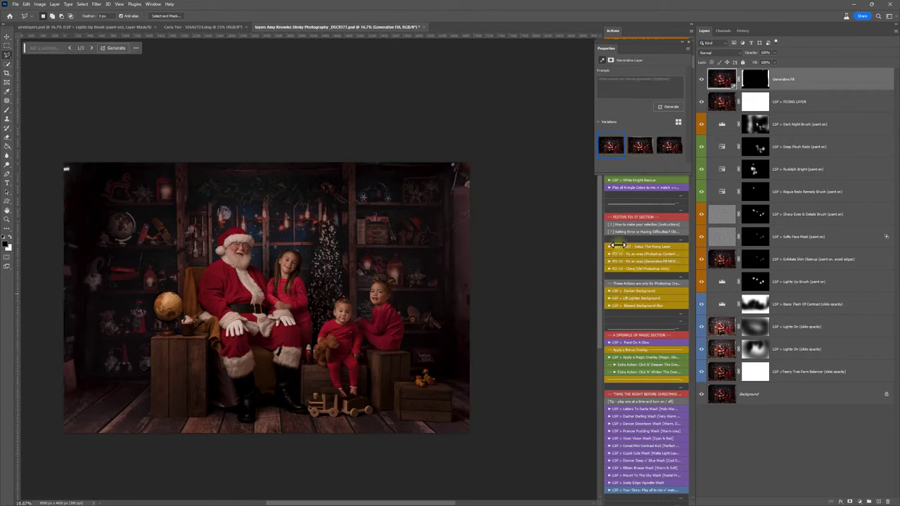
pyautogui.click(642, 145)
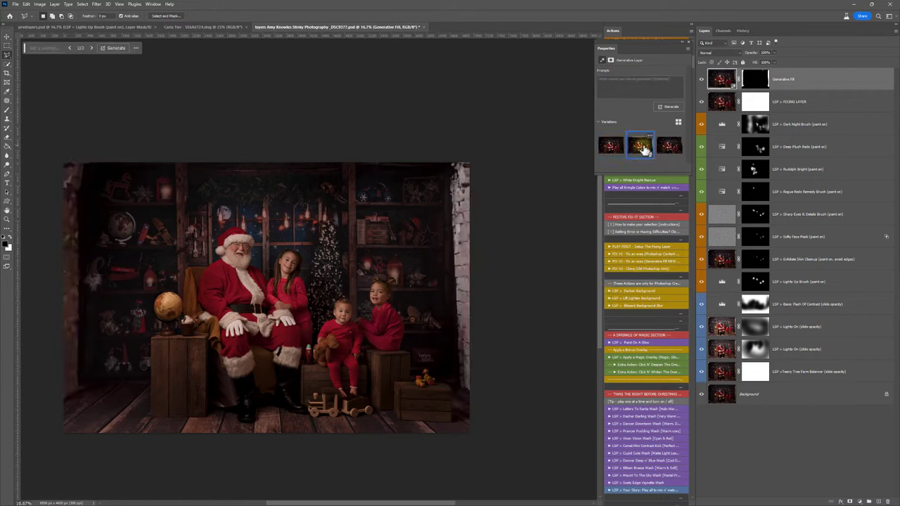
pyautogui.click(669, 145)
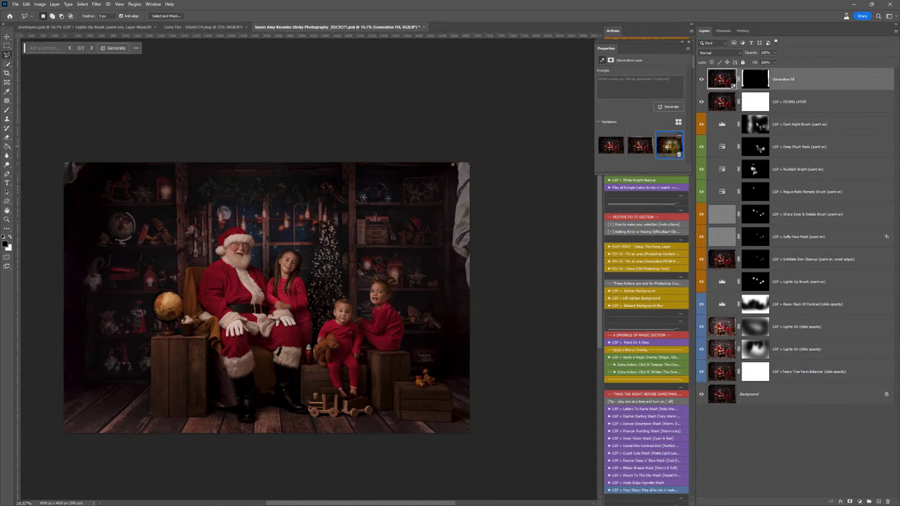
# Step: Hide the Generative Fill layer, then reselect the side edges and fill them directly on the FIXING LAYER
pyautogui.click(701, 80)
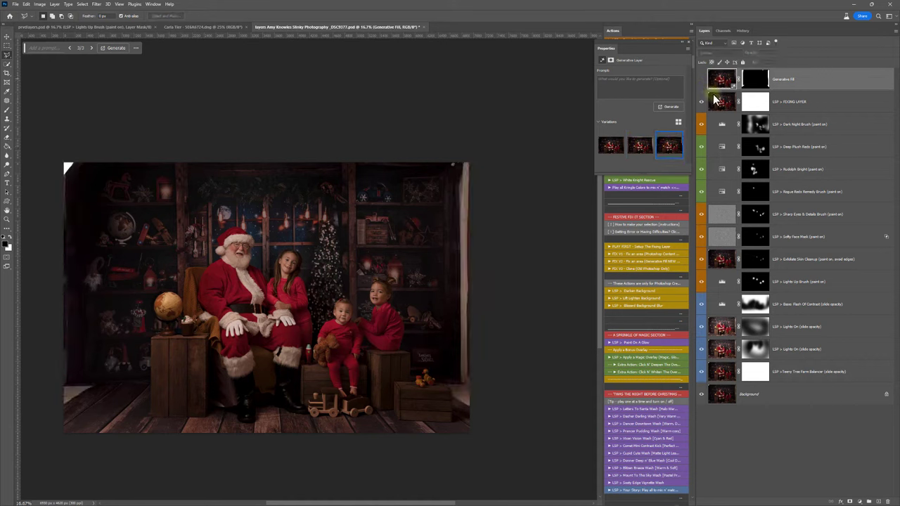
pyautogui.click(719, 103)
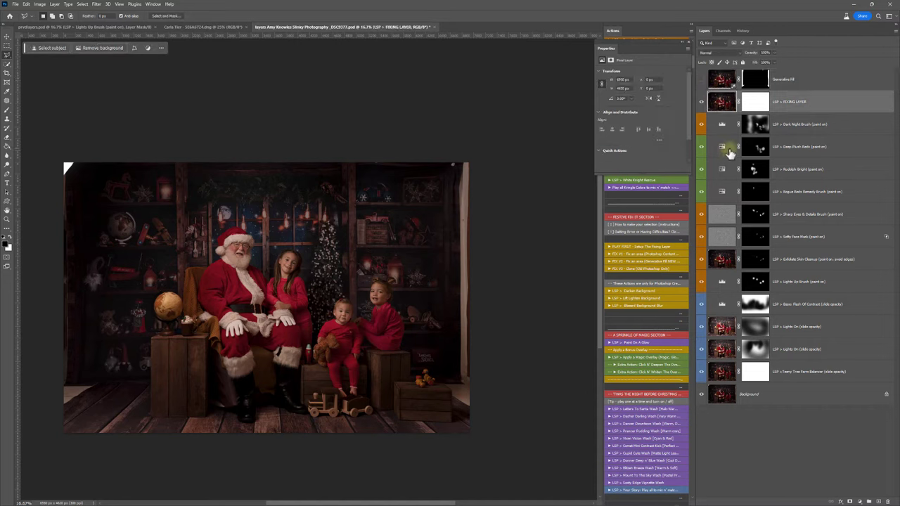
pyautogui.keyDown('ctrl'); pyautogui.click(727, 103); pyautogui.keyUp('ctrl')
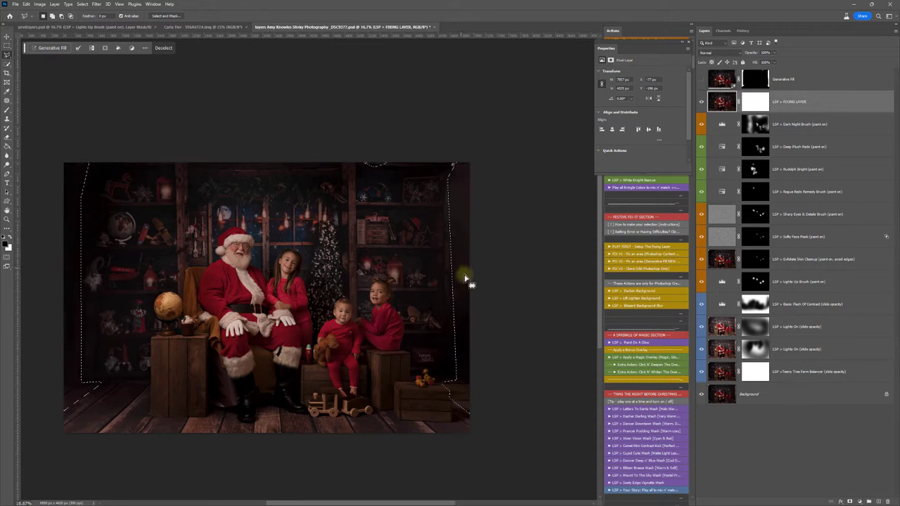
# Step: Toggle the FIXING LAYER off and on to check the filled edges, and clear the selection
pyautogui.click(702, 103)
pyautogui.click(701, 103)
pyautogui.click(753, 106)
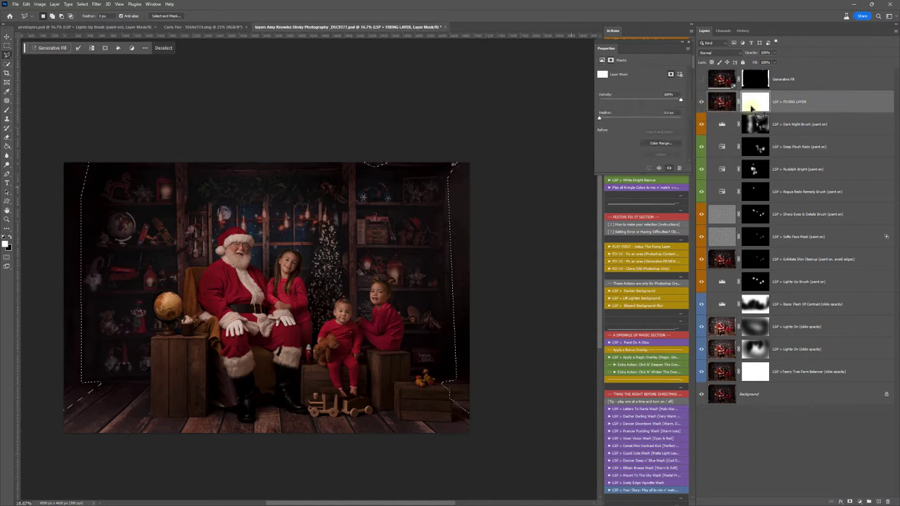
pyautogui.hotkey('ctrl', 'd')
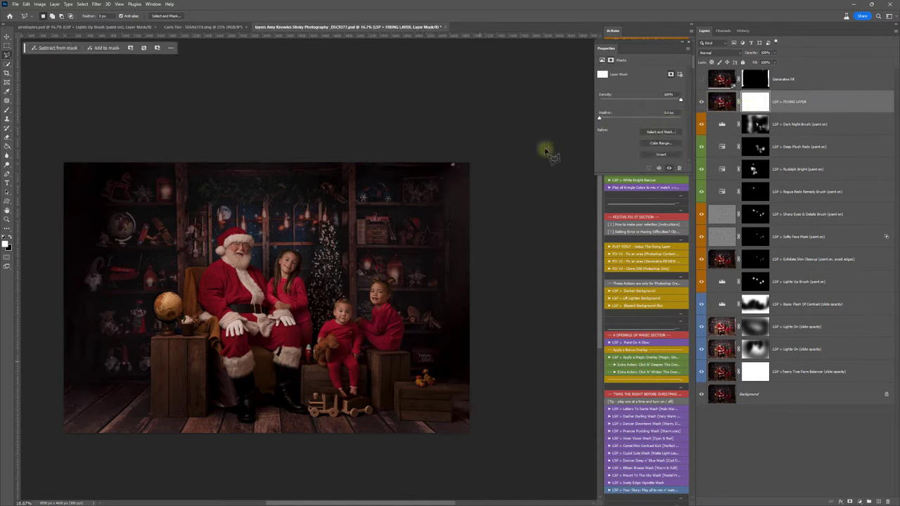
# Step: Remove the small light spot near the photo's upper-right corner with the Clone Stamp on the FIXING LAYER's image
pyautogui.press('z')
pyautogui.click(464, 166)
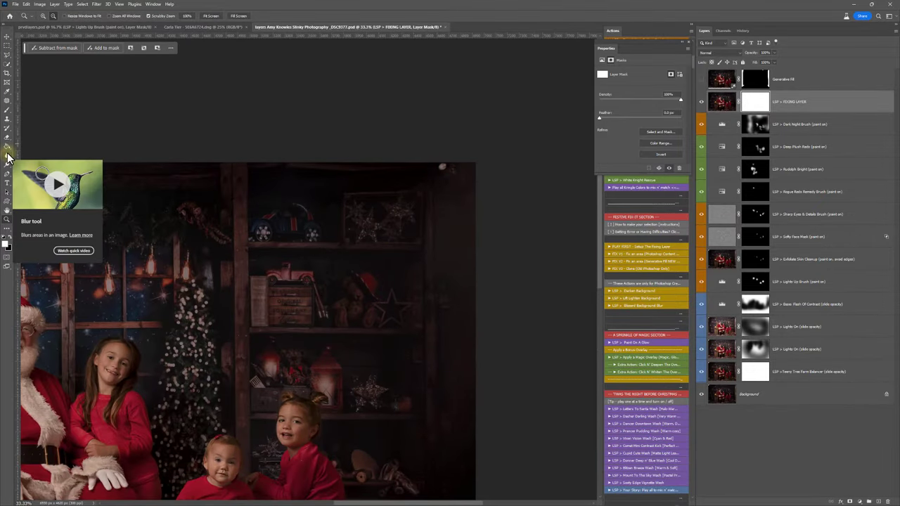
pyautogui.click(8, 118)
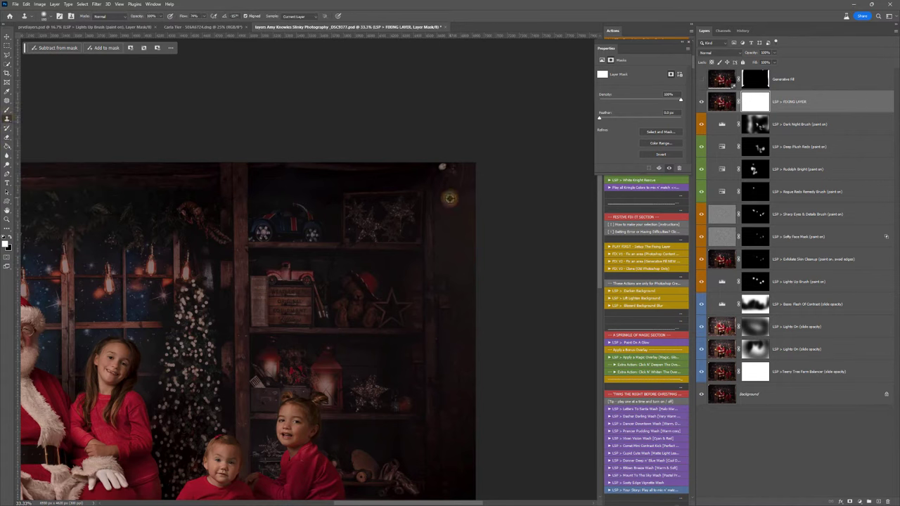
pyautogui.keyDown('alt'); pyautogui.click(442, 236); pyautogui.keyUp('alt')
pyautogui.moveTo(444, 176)
pyautogui.mouseDown()
pyautogui.moveTo(442, 168)
pyautogui.moveTo(446, 183)
pyautogui.mouseUp()
pyautogui.click(721, 101)
pyautogui.click(445, 166)
# Step: Clone nearby dark backdrop texture over the blemishes down the photo's right side
pyautogui.keyDown('alt'); pyautogui.click(447, 249); pyautogui.keyUp('alt')
pyautogui.moveTo(450, 281)
pyautogui.mouseDown()
pyautogui.moveTo(450, 295)
pyautogui.moveTo(448, 253)
pyautogui.mouseUp()
pyautogui.keyDown('alt'); pyautogui.click(447, 294); pyautogui.keyUp('alt')
pyautogui.scroll(-3, 450, 239)
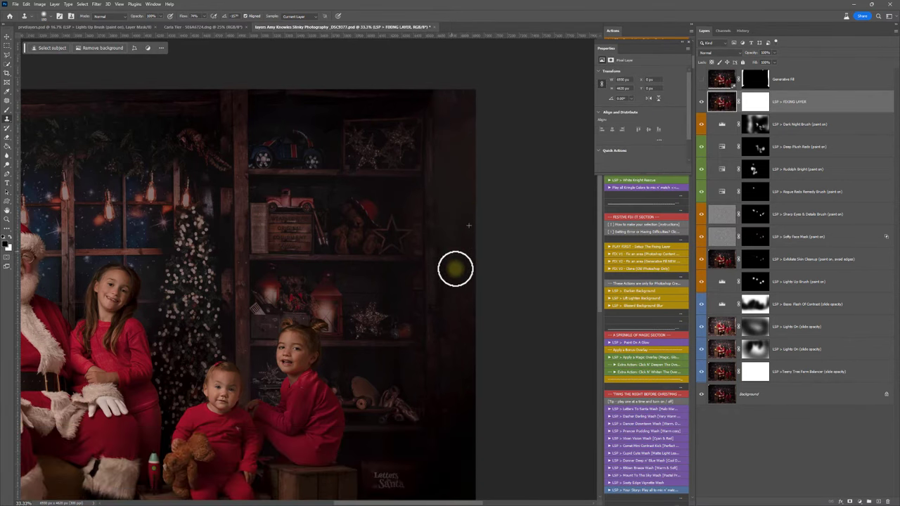
pyautogui.scroll(-2, 456, 269)
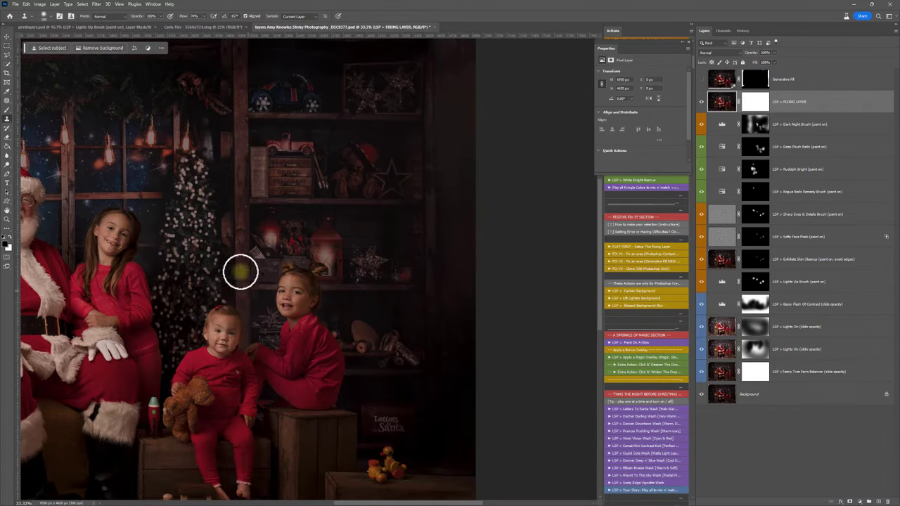
# Step: Clone dark backdrop texture over the photo's lower left edge, down to the floor, on the FIXING LAYER's image
pyautogui.press('space')
pyautogui.moveTo(225, 270); pyautogui.dragTo(454, 294)
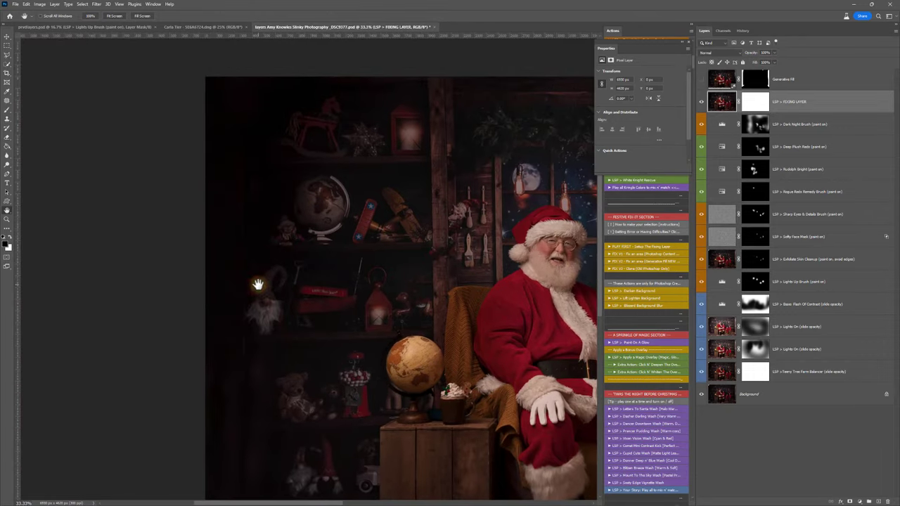
pyautogui.press('s')
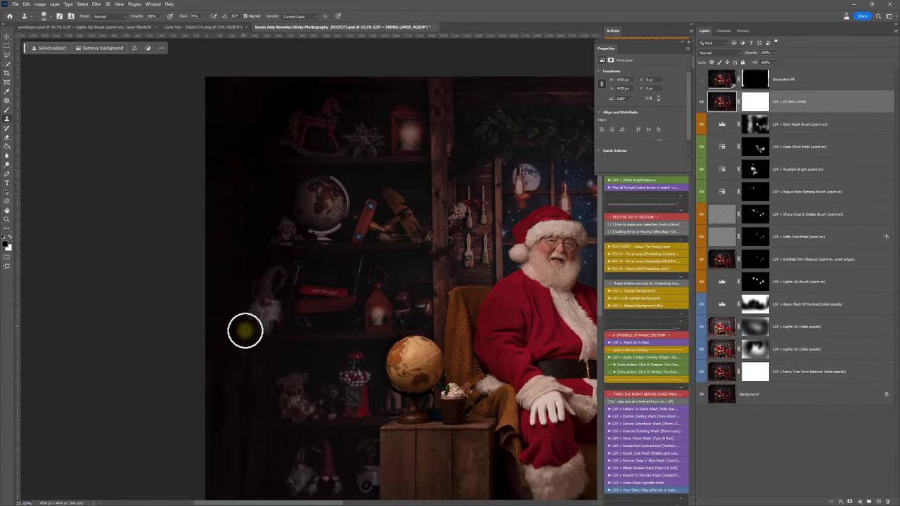
pyautogui.scroll(-3, 246, 328)
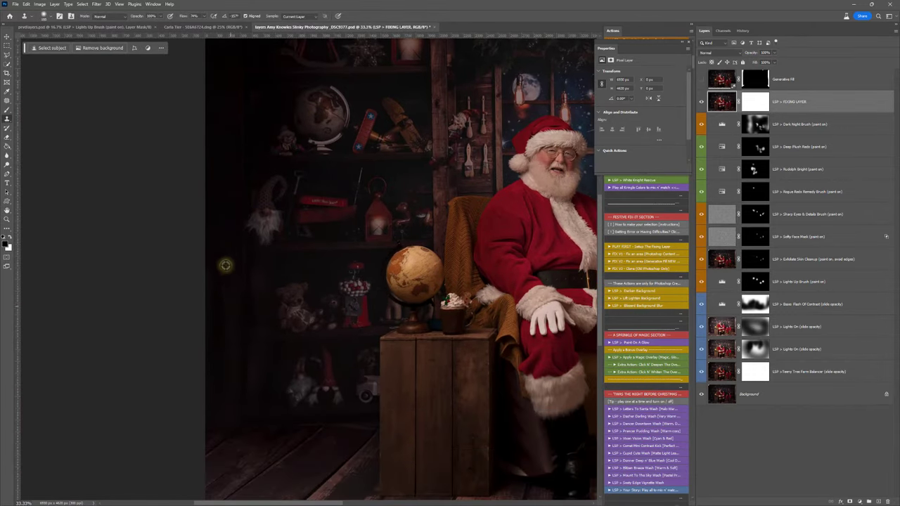
pyautogui.keyDown('alt'); pyautogui.click(225, 261); pyautogui.keyUp('alt')
pyautogui.moveTo(229, 391)
pyautogui.mouseDown()
pyautogui.moveTo(229, 408)
pyautogui.moveTo(216, 352)
pyautogui.moveTo(227, 332)
pyautogui.mouseUp()
pyautogui.press('z')
pyautogui.keyDown('alt'); pyautogui.click(262, 303); pyautogui.keyUp('alt')
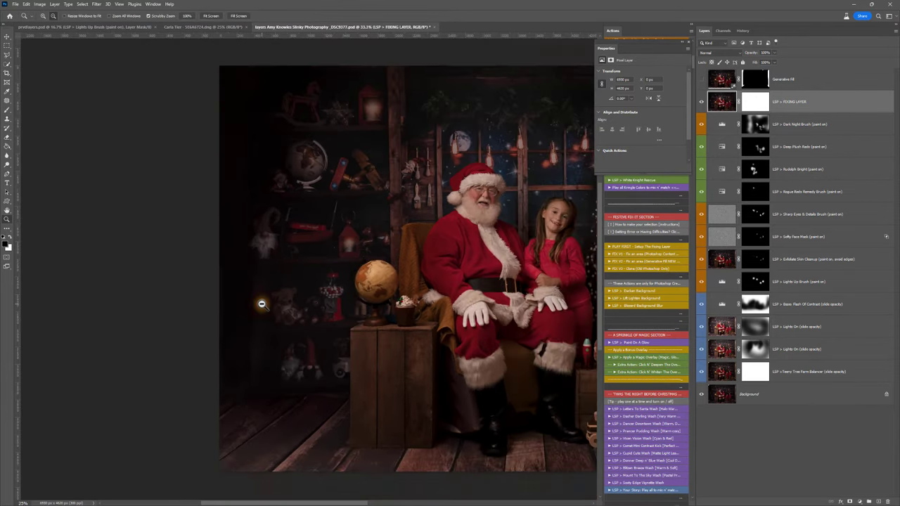
pyautogui.keyDown('alt'); pyautogui.click(262, 304); pyautogui.keyUp('alt')
pyautogui.click(483, 285)
pyautogui.moveTo(531, 400); pyautogui.dragTo(546, 396)
pyautogui.click(759, 104)
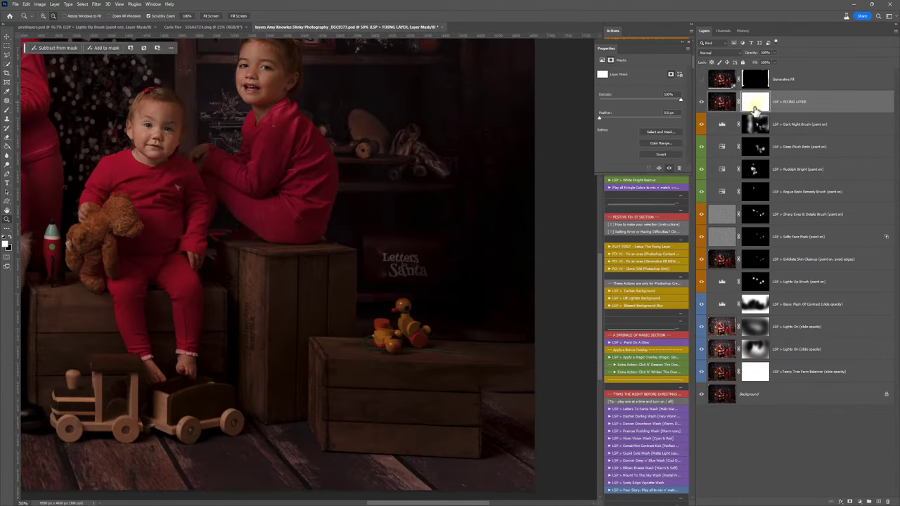
pyautogui.press('b')
pyautogui.rightClick(503, 329)
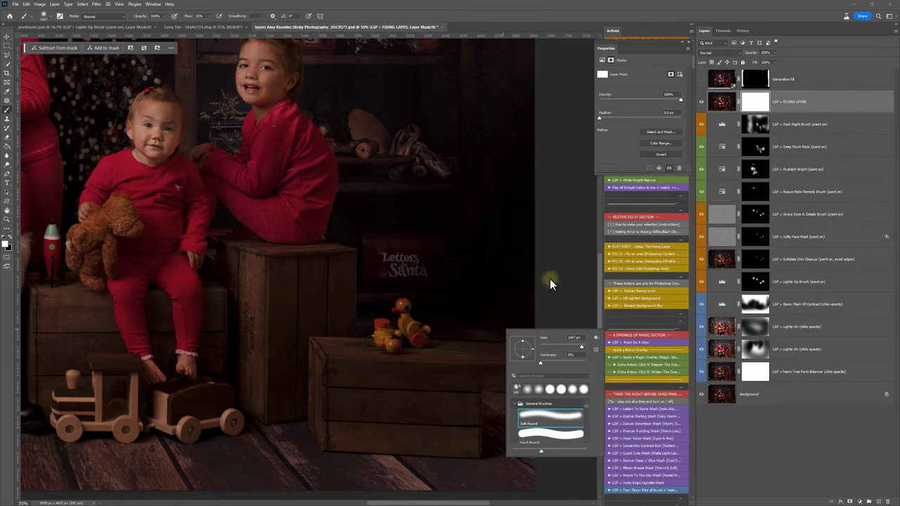
# Step: On the FIXING LAYER's image, clone dark backdrop with a larger Clone Stamp over the area behind and beside the duck toy's crate
pyautogui.click(719, 102)
pyautogui.press('s')
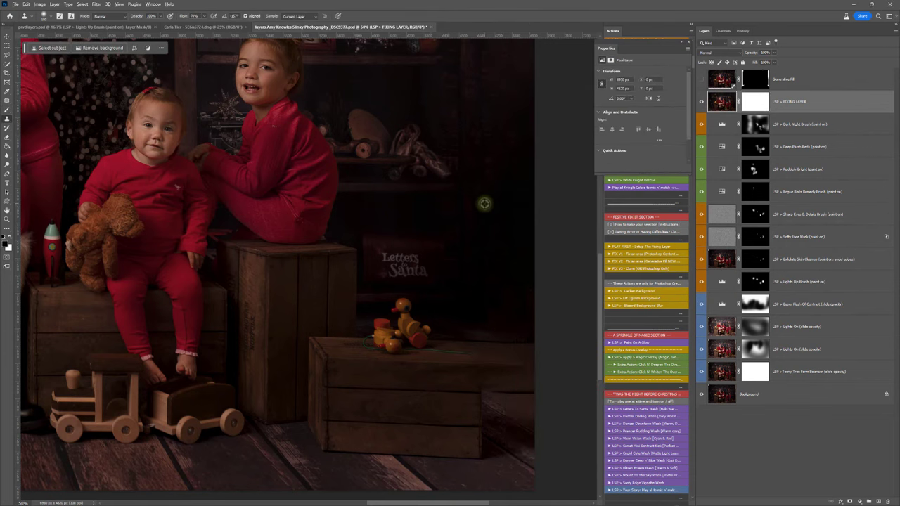
pyautogui.press(']')
pyautogui.press(']')
pyautogui.press(']')
pyautogui.press(']')
pyautogui.press(']')
pyautogui.press(']')
pyautogui.rightClick(483, 313)
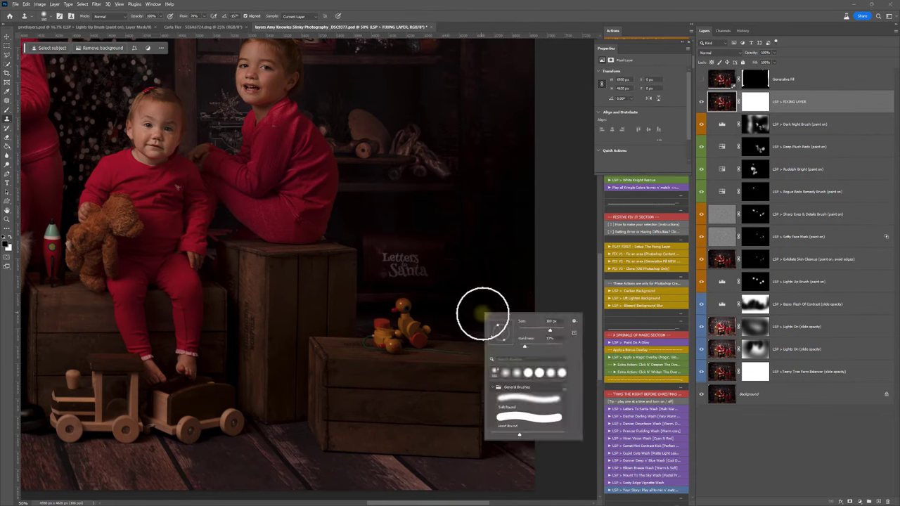
pyautogui.click(556, 331)
pyautogui.keyDown('alt'); pyautogui.click(484, 208); pyautogui.keyUp('alt')
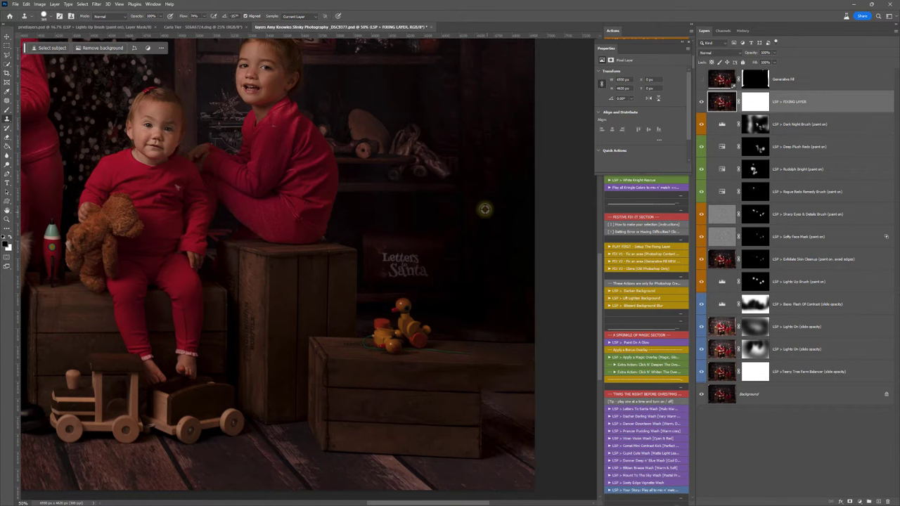
pyautogui.keyDown('alt'); pyautogui.click(487, 211); pyautogui.keyUp('alt')
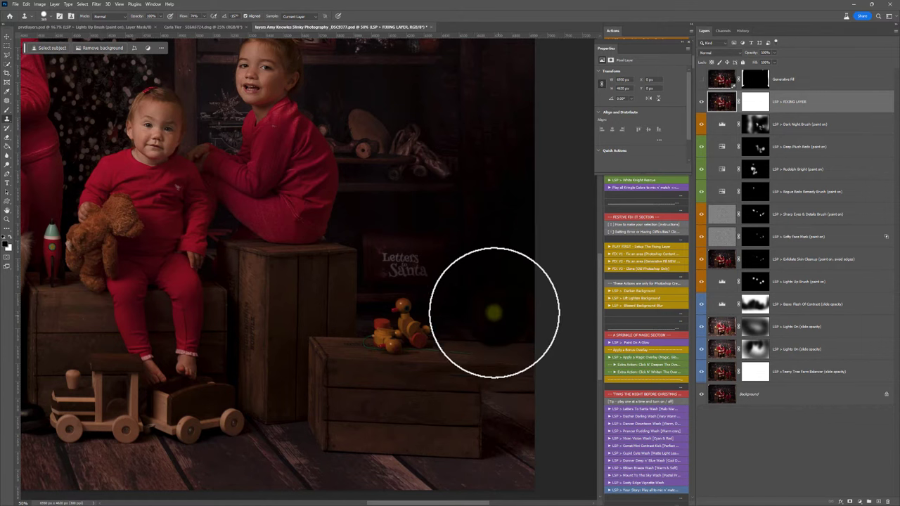
pyautogui.moveTo(496, 329)
pyautogui.mouseDown()
pyautogui.moveTo(507, 363)
pyautogui.moveTo(539, 395)
pyautogui.moveTo(524, 320)
pyautogui.moveTo(518, 426)
pyautogui.mouseUp()
# Step: Patch the uneven backdrop and floor area between the duck toy's crate and the photo's right edge
pyautogui.press('j')
pyautogui.moveTo(542, 386)
pyautogui.mouseDown()
pyautogui.moveTo(545, 419)
pyautogui.moveTo(527, 425)
pyautogui.moveTo(502, 410)
pyautogui.mouseUp()
pyautogui.moveTo(487, 367)
pyautogui.mouseDown()
pyautogui.moveTo(526, 357)
pyautogui.moveTo(545, 405)
pyautogui.mouseUp()
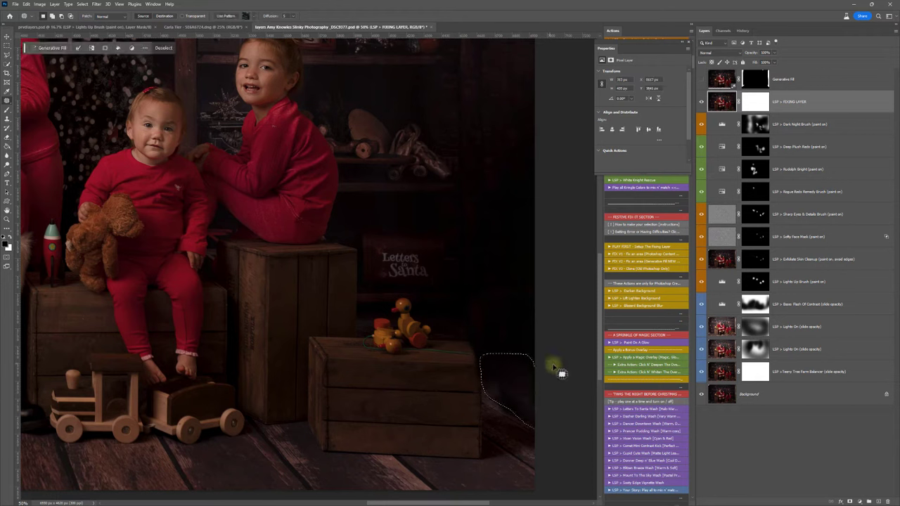
pyautogui.moveTo(552, 380)
pyautogui.mouseDown()
pyautogui.moveTo(521, 395)
pyautogui.moveTo(481, 379)
pyautogui.moveTo(483, 365)
pyautogui.moveTo(522, 367)
pyautogui.mouseUp()
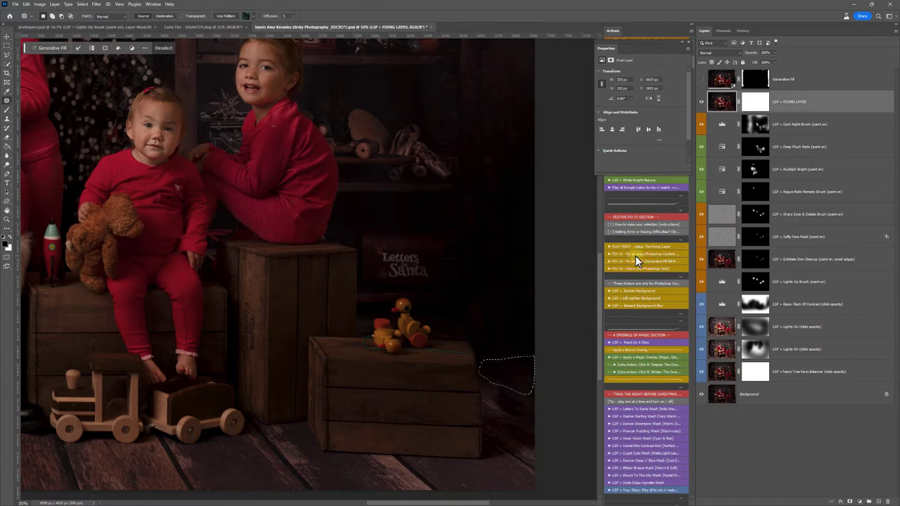
# Step: Clear the selection and paint on the FIXING LAYER's mask to restore the right edge of the duck toy's crate
pyautogui.click(682, 203)
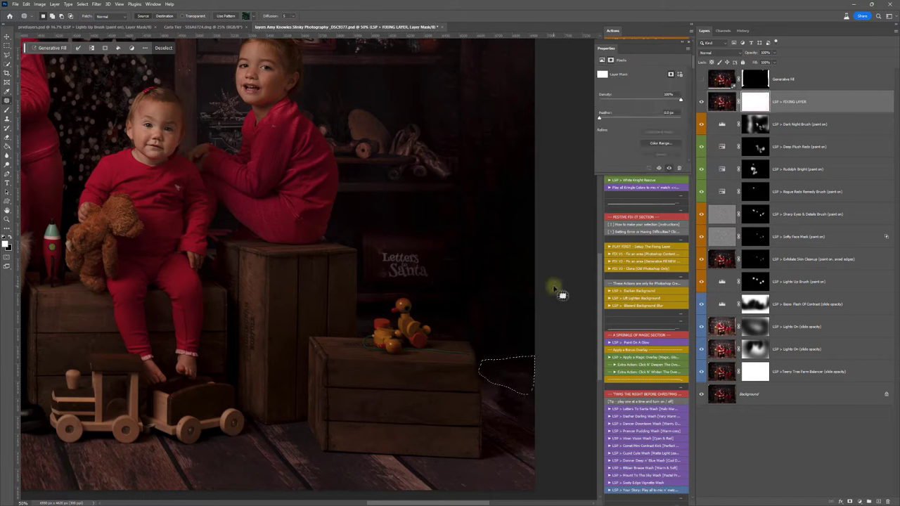
pyautogui.press('b')
pyautogui.rightClick(457, 315)
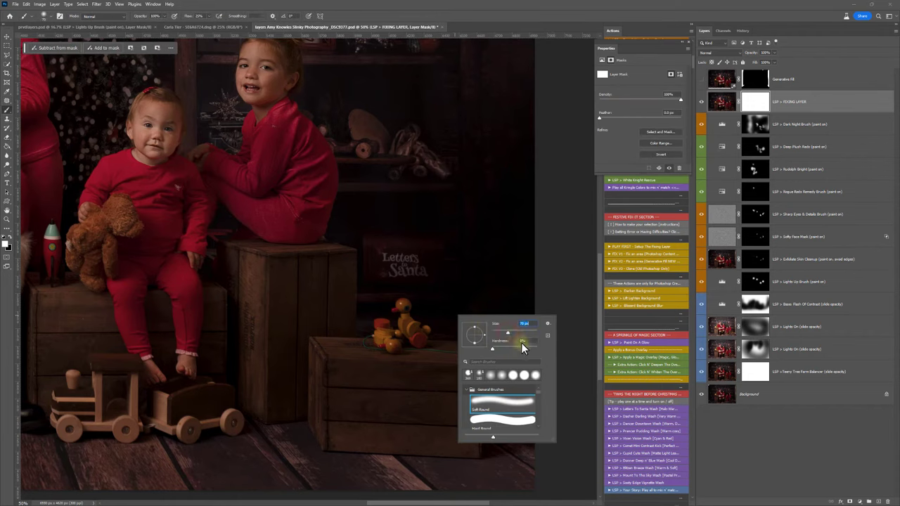
pyautogui.click(755, 102)
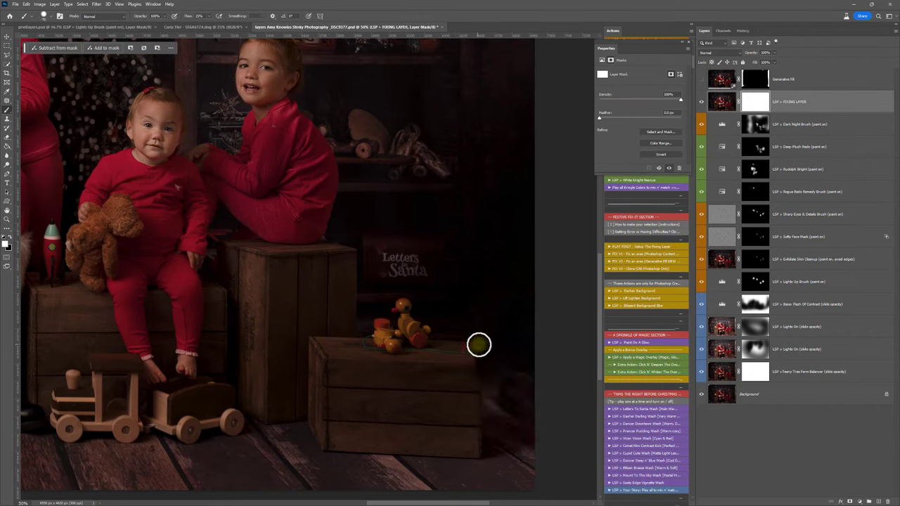
pyautogui.moveTo(480, 388)
pyautogui.mouseDown()
pyautogui.moveTo(469, 348)
pyautogui.moveTo(483, 366)
pyautogui.moveTo(471, 397)
pyautogui.mouseUp()
pyautogui.press('x')
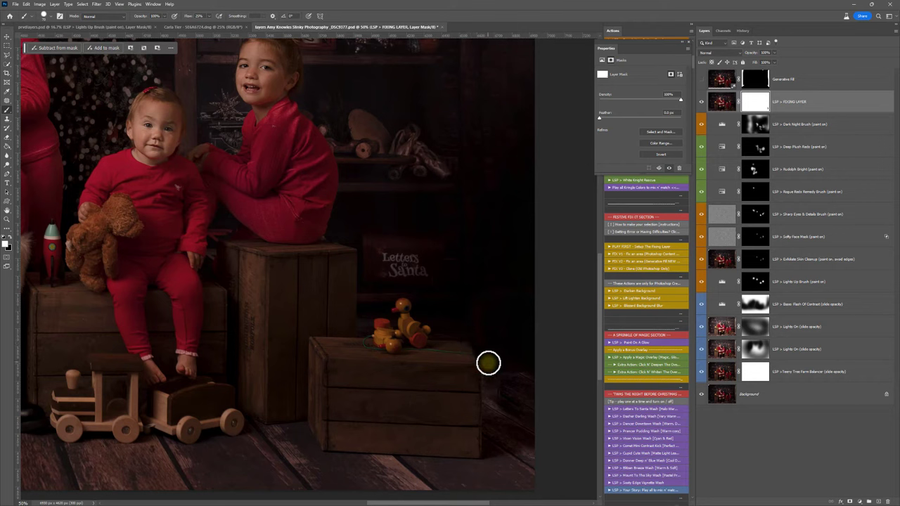
# Step: Patch the small leftover smudge beside the crate's upper-right corner on the FIXING LAYER's image
pyautogui.click(725, 103)
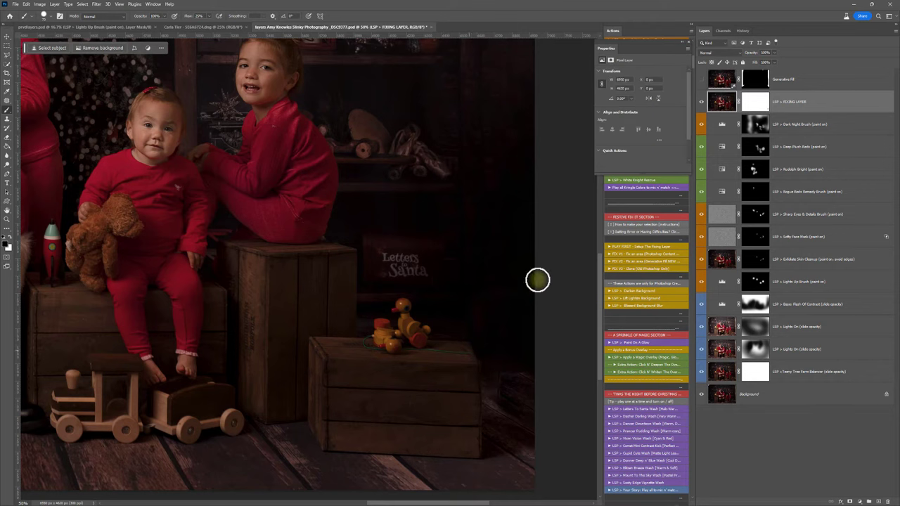
pyautogui.press('j')
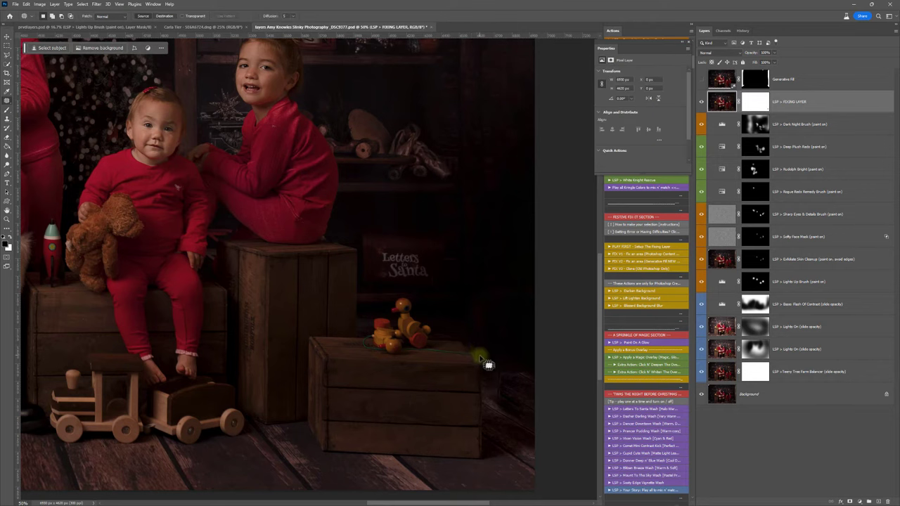
pyautogui.moveTo(482, 355)
pyautogui.mouseDown()
pyautogui.moveTo(478, 338)
pyautogui.moveTo(502, 364)
pyautogui.moveTo(505, 403)
pyautogui.moveTo(498, 365)
pyautogui.mouseUp()
pyautogui.moveTo(500, 368)
pyautogui.mouseDown()
pyautogui.moveTo(536, 376)
pyautogui.moveTo(511, 370)
pyautogui.moveTo(495, 389)
pyautogui.moveTo(487, 353)
pyautogui.mouseUp()
pyautogui.moveTo(491, 358)
pyautogui.mouseDown()
pyautogui.moveTo(515, 365)
pyautogui.moveTo(498, 368)
pyautogui.mouseUp()
# Step: View the whole photo, hide the layer properties and run the LSP Dark Night Brush action for a second darkening layer
pyautogui.press('z')
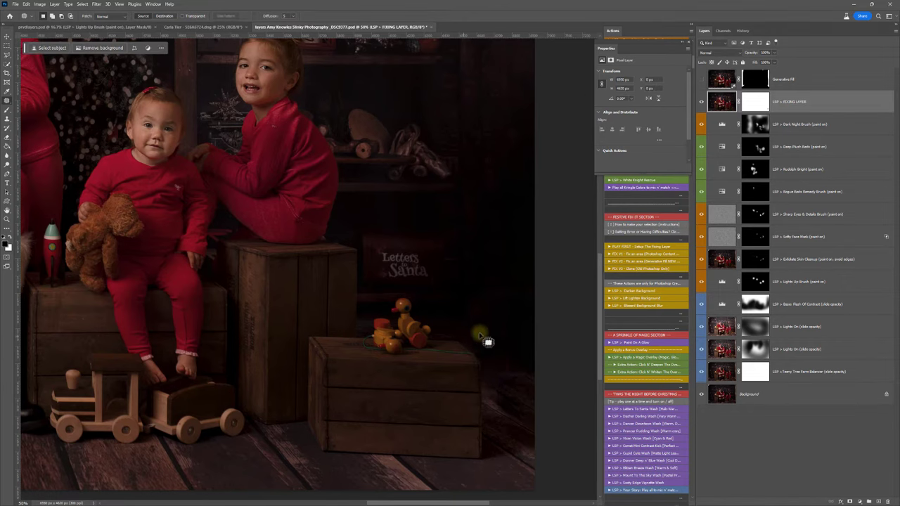
pyautogui.keyDown('alt'); pyautogui.click(483, 340); pyautogui.keyUp('alt')
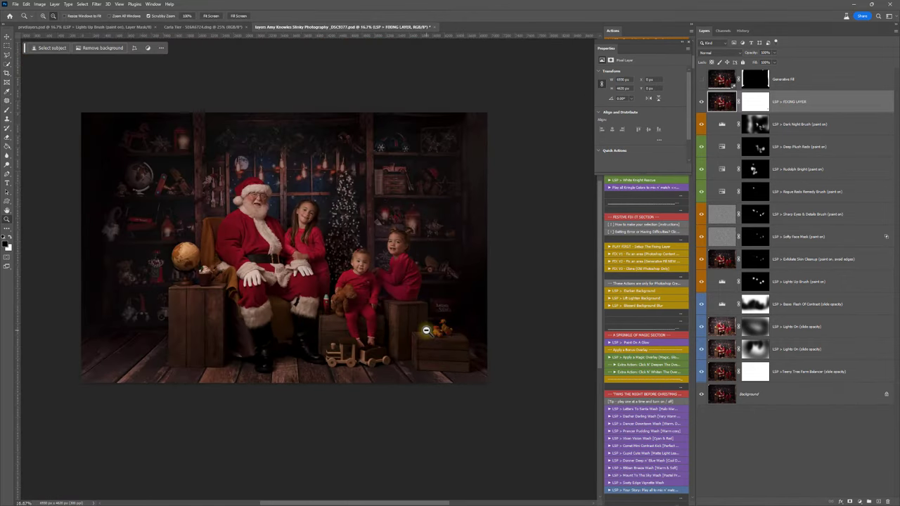
pyautogui.click(688, 42)
pyautogui.scroll(2, 657, 193)
pyautogui.scroll(5, 658, 194)
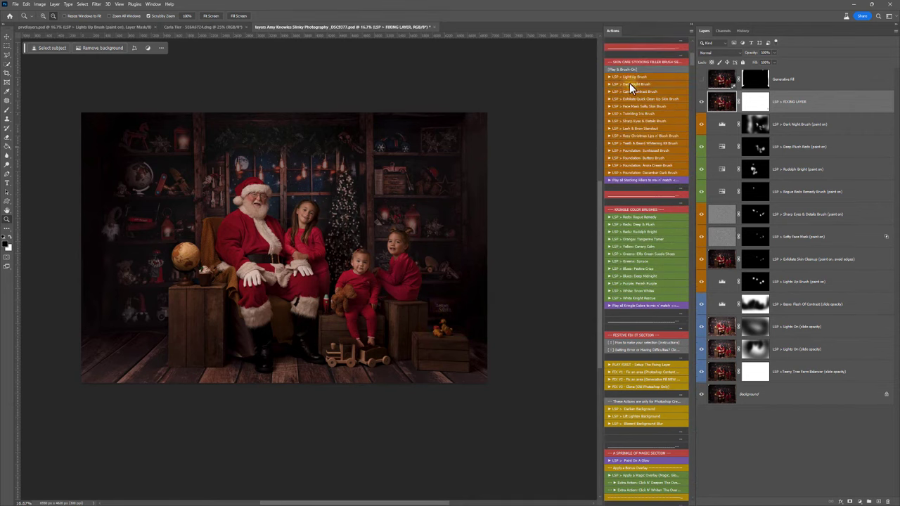
pyautogui.click(629, 84)
pyautogui.rightClick(468, 218)
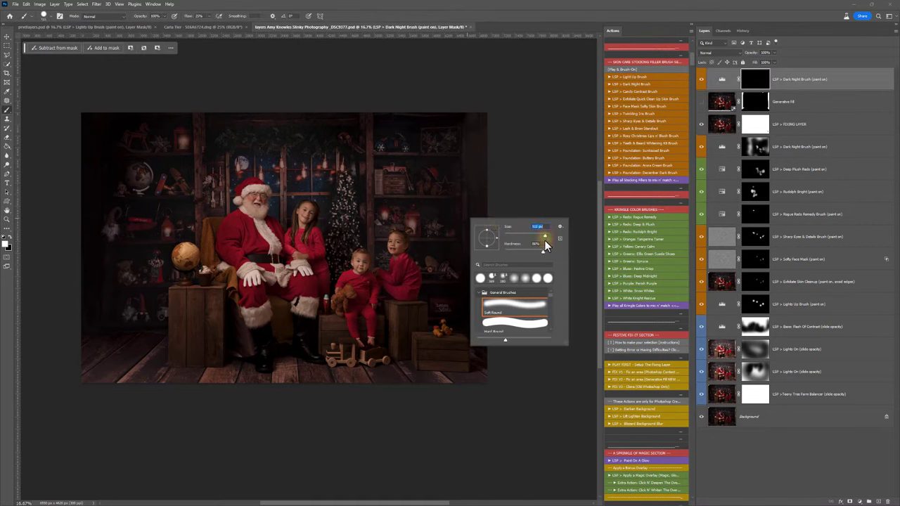
pyautogui.click(763, 78)
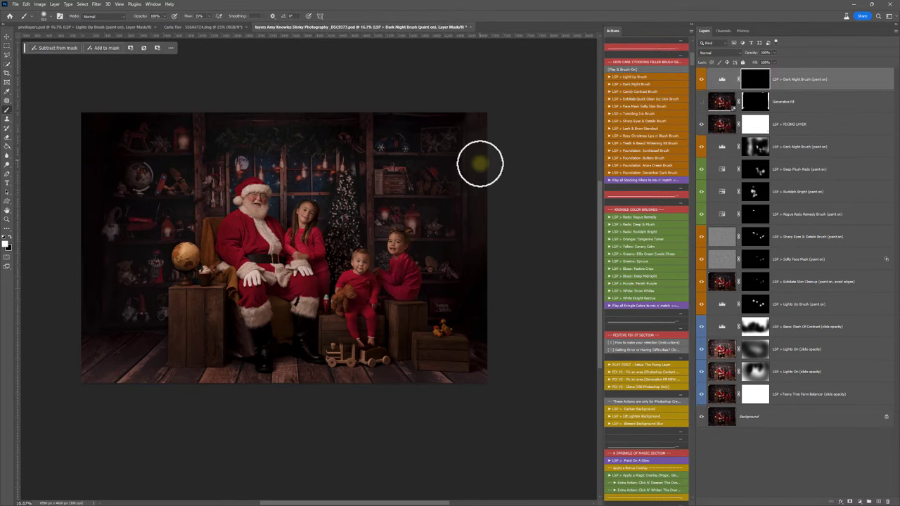
# Step: Darken the photo's outer edges by painting with a much larger soft brush on the new Dark Night Brush mask
pyautogui.press(']')
pyautogui.press(']')
pyautogui.press(']')
pyautogui.press(']')
pyautogui.press(']')
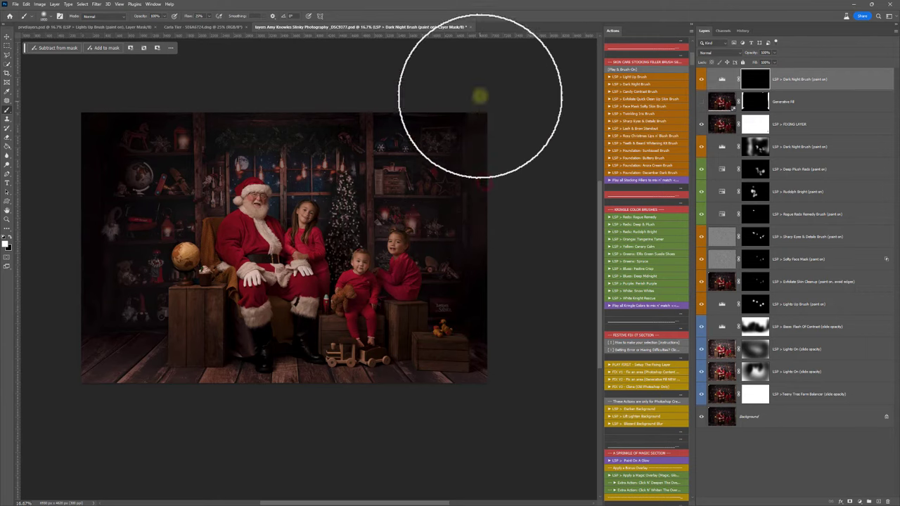
pyautogui.moveTo(480, 92)
pyautogui.mouseDown()
pyautogui.moveTo(489, 309)
pyautogui.moveTo(498, 77)
pyautogui.moveTo(486, 196)
pyautogui.mouseUp()
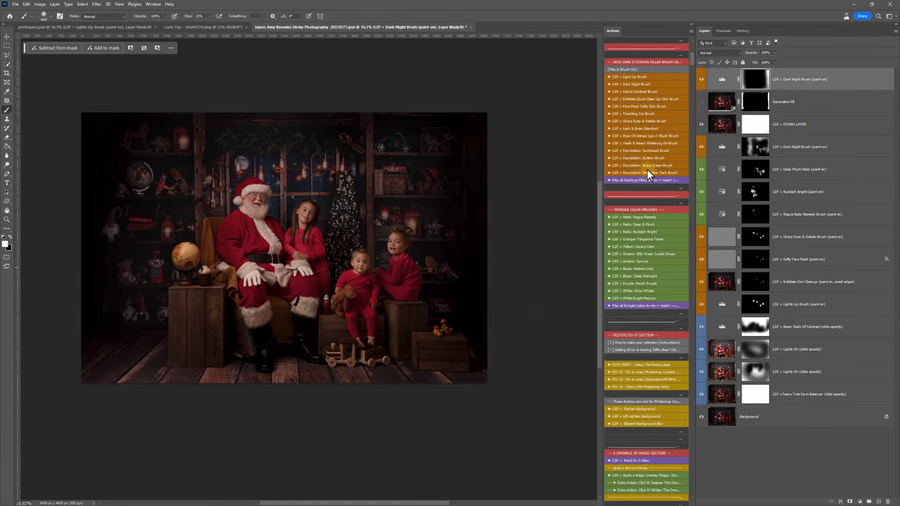
# Step: Toggle the FIXING LAYER and the new Dark Night Brush layer to compare the edges, and delete the Generative Fill layer
pyautogui.click(702, 127)
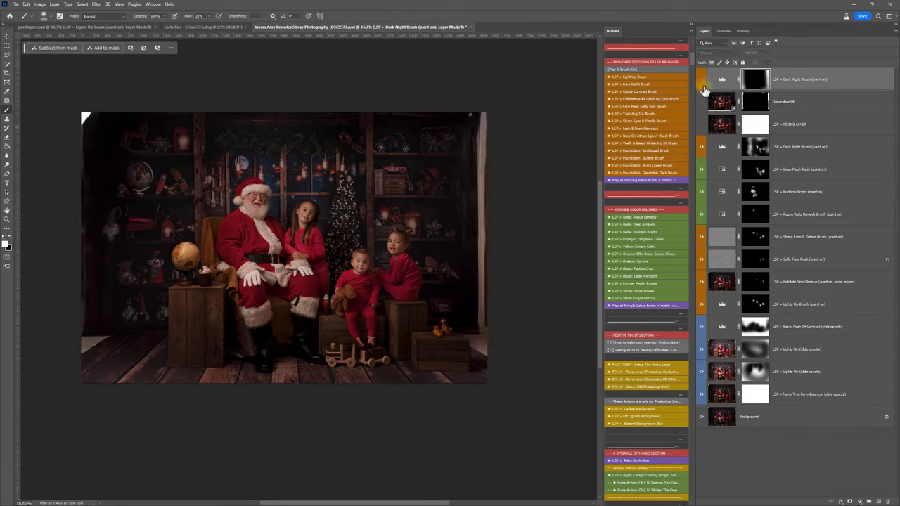
pyautogui.click(701, 100)
pyautogui.moveTo(798, 100)
pyautogui.mouseDown()
pyautogui.moveTo(864, 465)
pyautogui.moveTo(889, 501)
pyautogui.mouseUp()
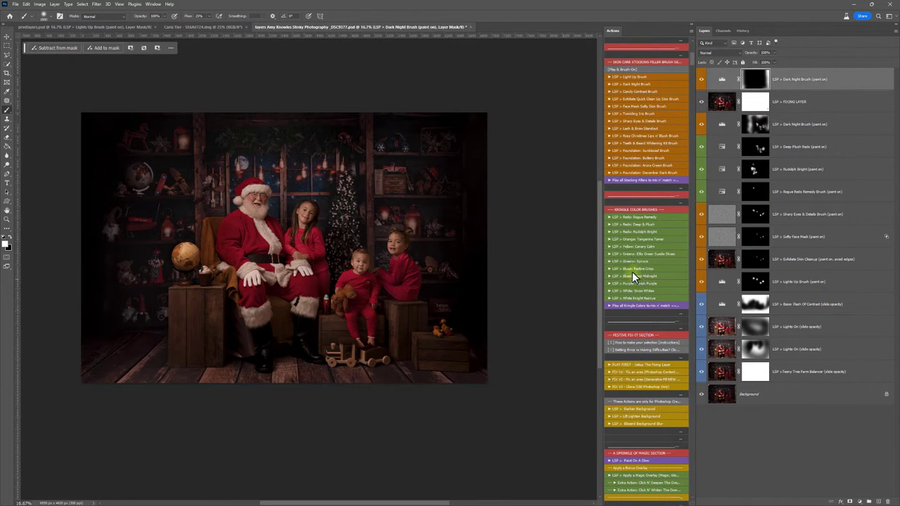
# Step: Run the LSP White Knight Rescue action from the Kringle Color Brushes
pyautogui.scroll(-5, 632, 273)
pyautogui.scroll(-5, 632, 272)
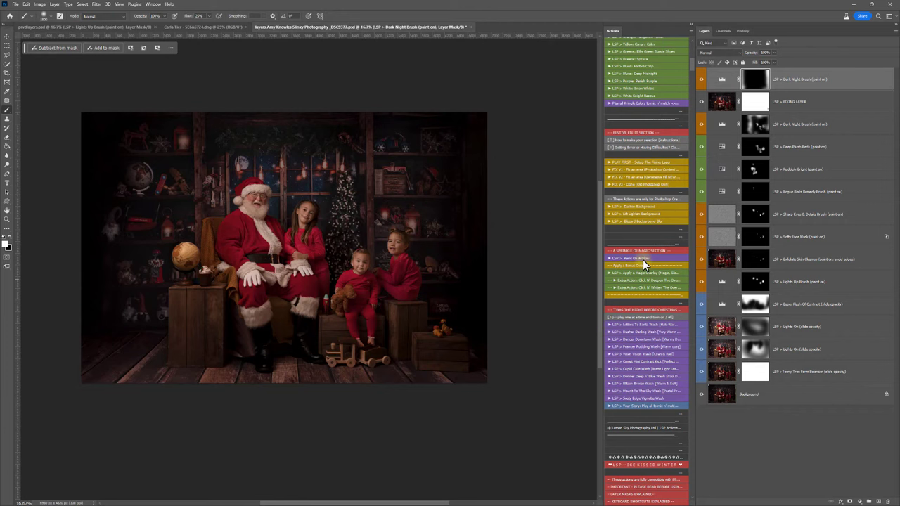
pyautogui.scroll(3, 643, 259)
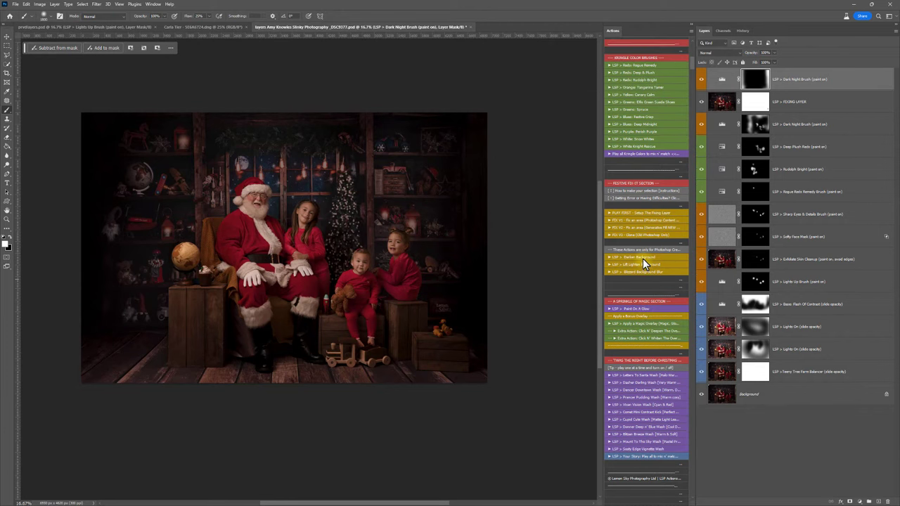
pyautogui.click(629, 145)
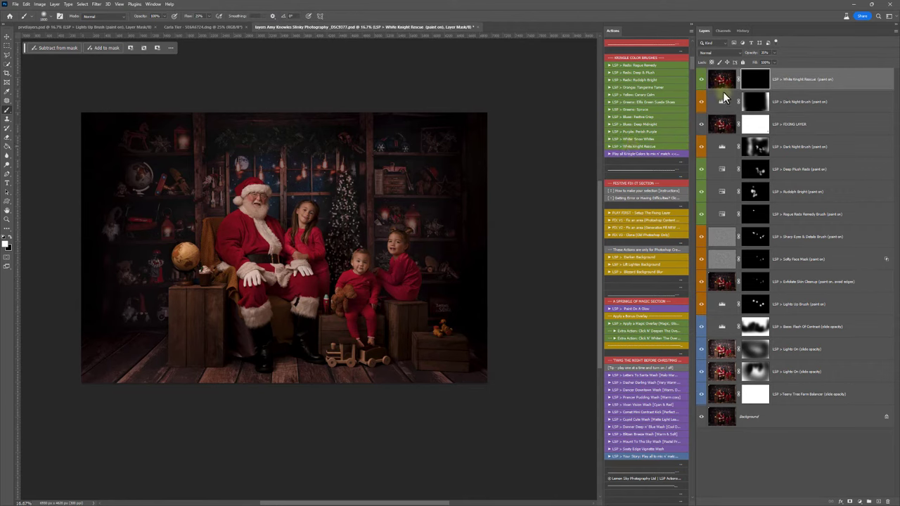
# Step: Paint the White Knight Rescue effect over Santa's gloves and white fur trim, toggling the layer to compare
pyautogui.click(253, 286)
pyautogui.rightClick(290, 280)
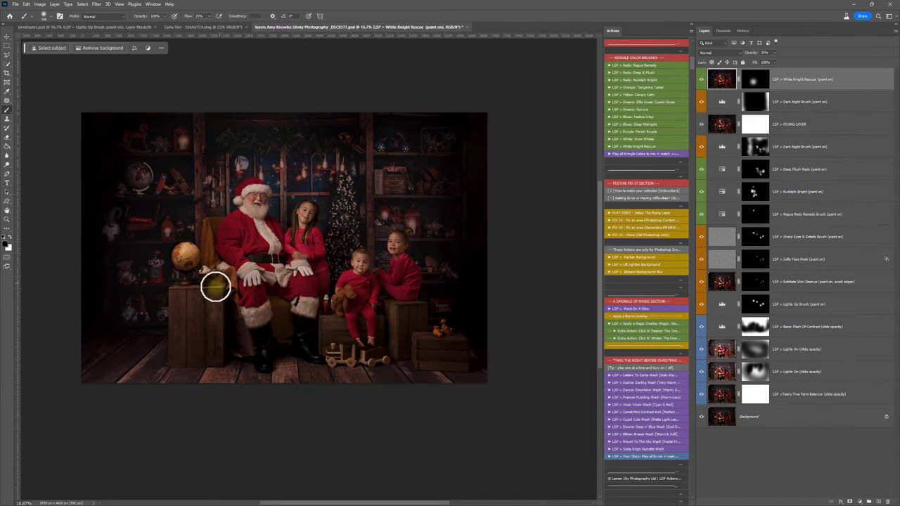
pyautogui.click(701, 79)
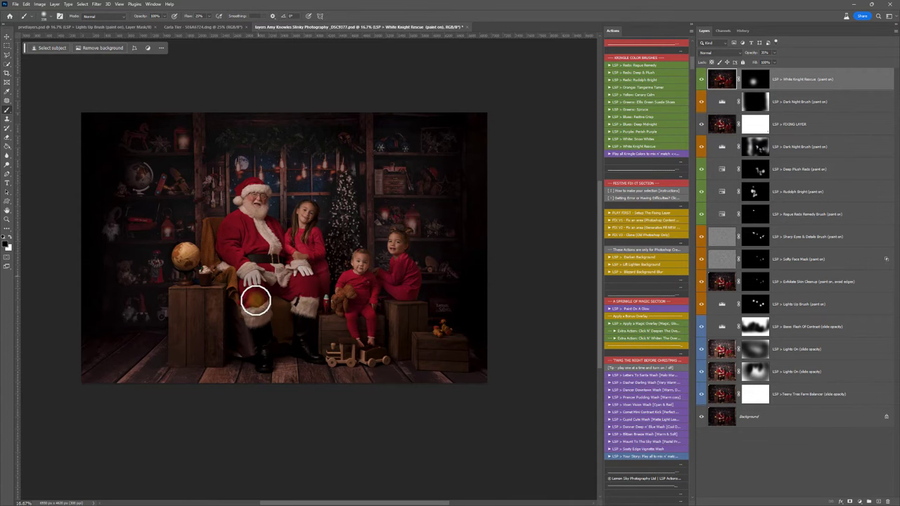
pyautogui.moveTo(260, 318); pyautogui.dragTo(265, 225)
# Step: Run the LSP Paint On A Glow action from the Sprinkle of Magic section
pyautogui.scroll(-3, 650, 178)
pyautogui.scroll(-9, 656, 176)
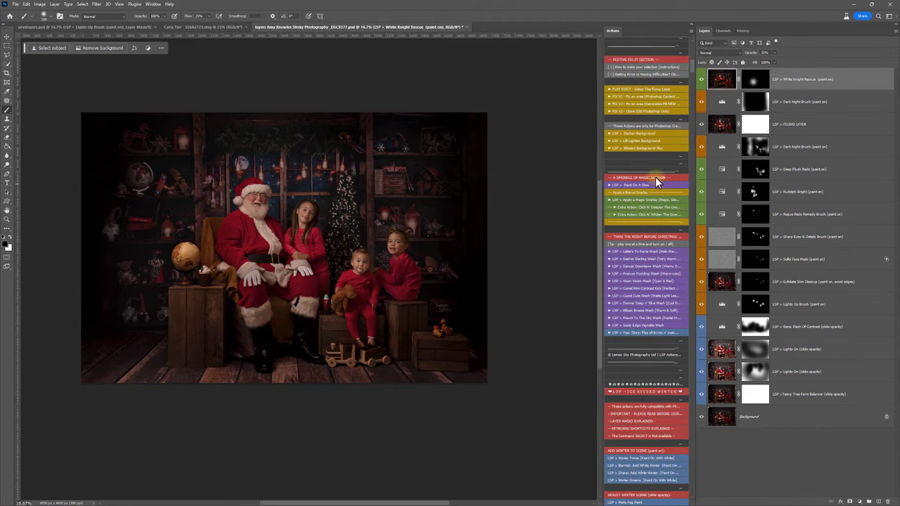
pyautogui.scroll(-1, 655, 177)
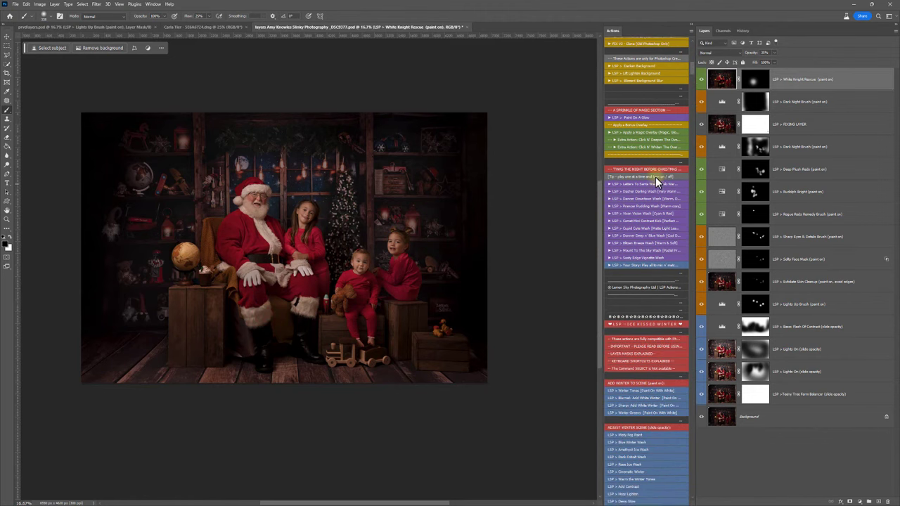
pyautogui.click(627, 118)
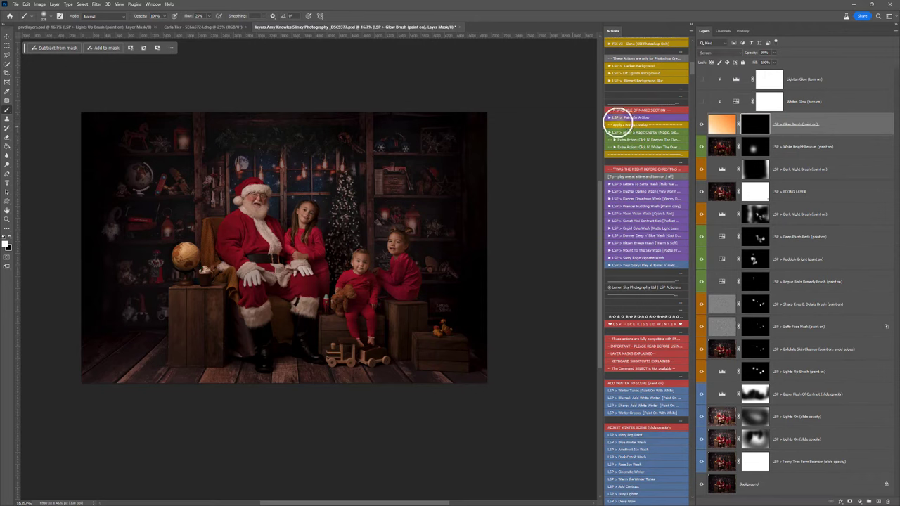
# Step: With a brush at 0% hardness, paint the glow onto the two lanterns on the shelf behind the boy
pyautogui.rightClick(424, 191)
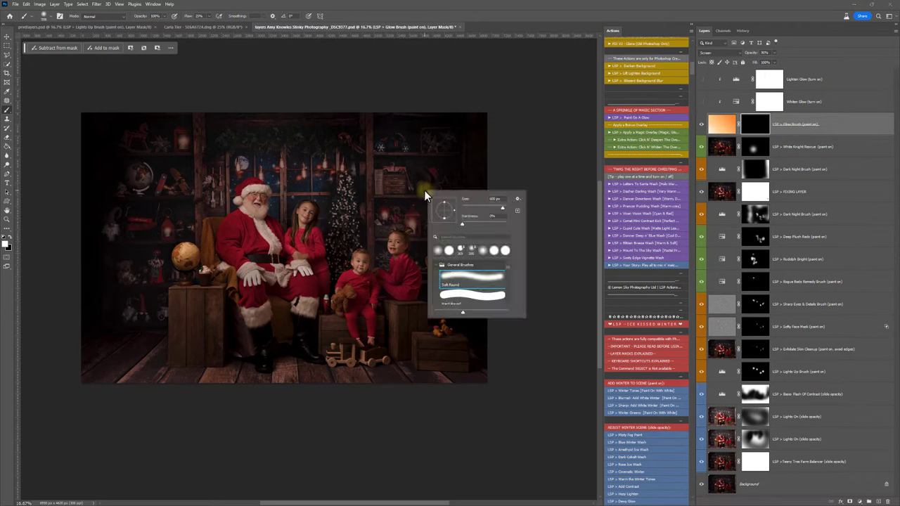
pyautogui.click(460, 225)
pyautogui.click(768, 129)
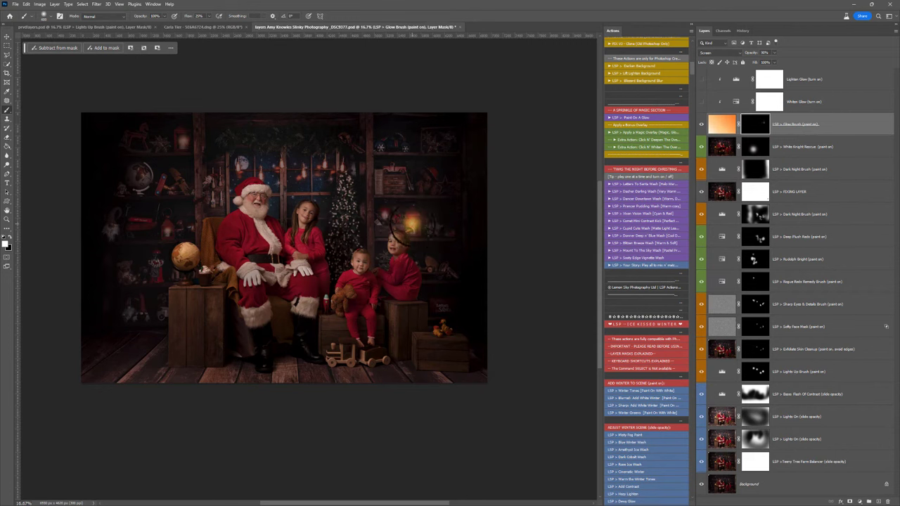
pyautogui.moveTo(412, 242)
pyautogui.mouseDown()
pyautogui.moveTo(382, 215)
pyautogui.moveTo(410, 218)
pyautogui.moveTo(384, 216)
pyautogui.mouseUp()
pyautogui.click(384, 215)
pyautogui.press(']')
pyautogui.press(']')
pyautogui.press(']')
pyautogui.press('[')
pyautogui.press('[')
pyautogui.press('[')
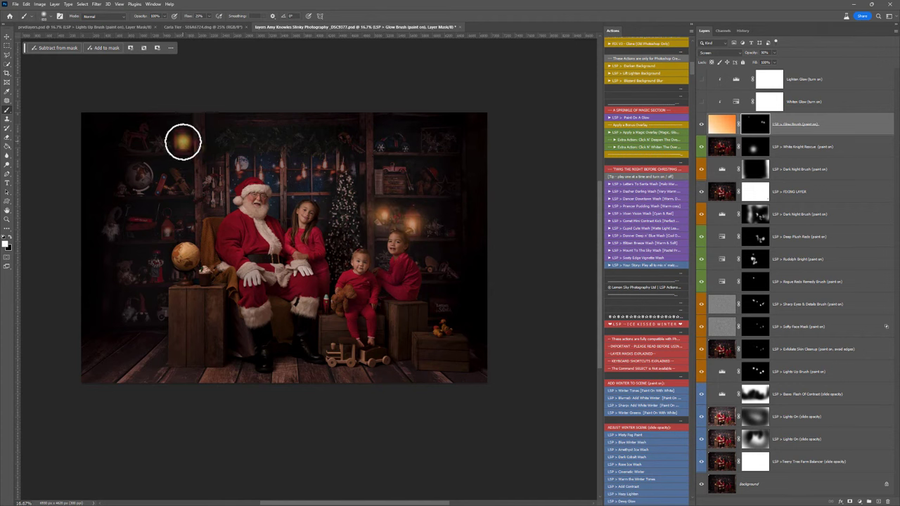
# Step: Adjust the brush size and paint the glow onto the upper lantern and the lower lamp on the shelves behind Santa
pyautogui.press(']')
pyautogui.press(']')
pyautogui.press(']')
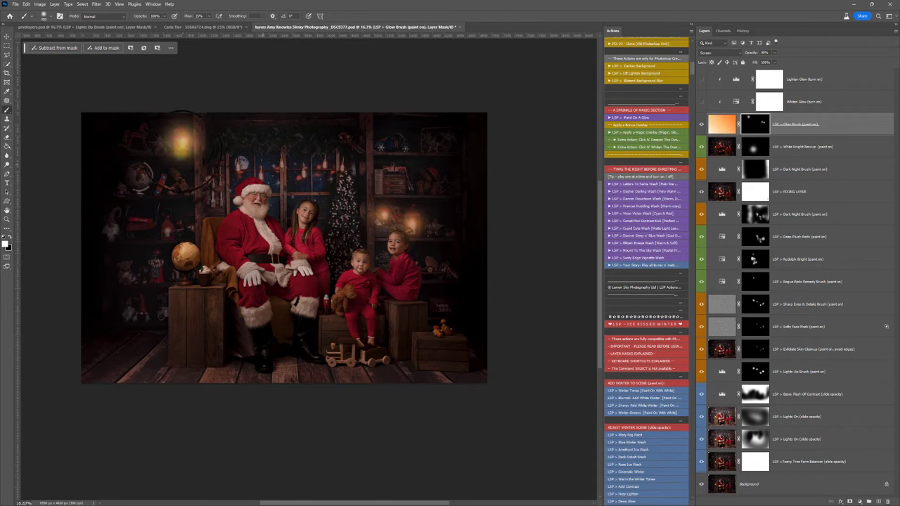
pyautogui.click(167, 230)
pyautogui.press('[')
pyautogui.press('[')
pyautogui.click(167, 230)
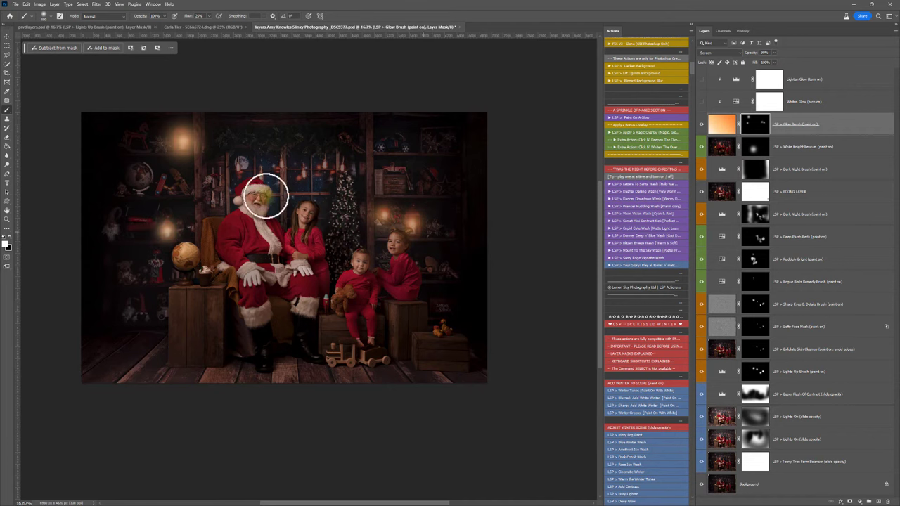
# Step: Paint the glow over each of the hanging bulbs across the window using a smaller brush
pyautogui.click(342, 169)
pyautogui.press('[')
pyautogui.press('[')
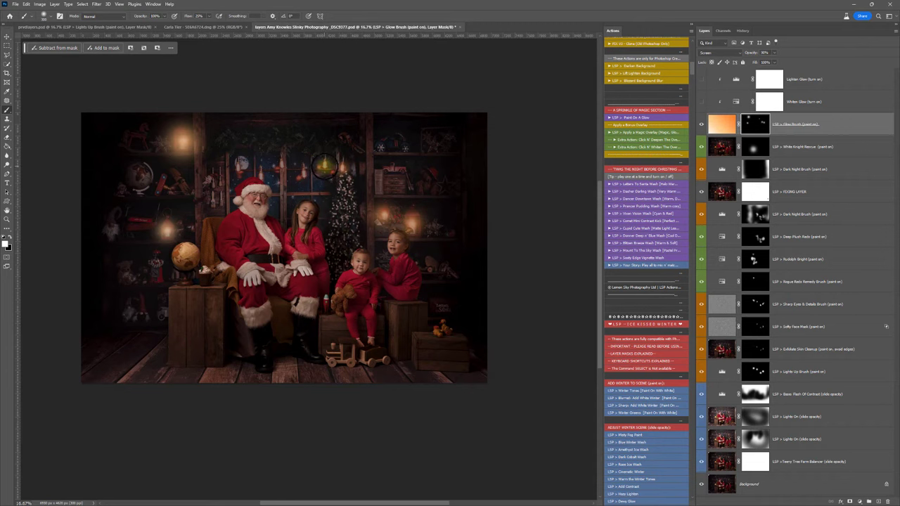
pyautogui.click(305, 175)
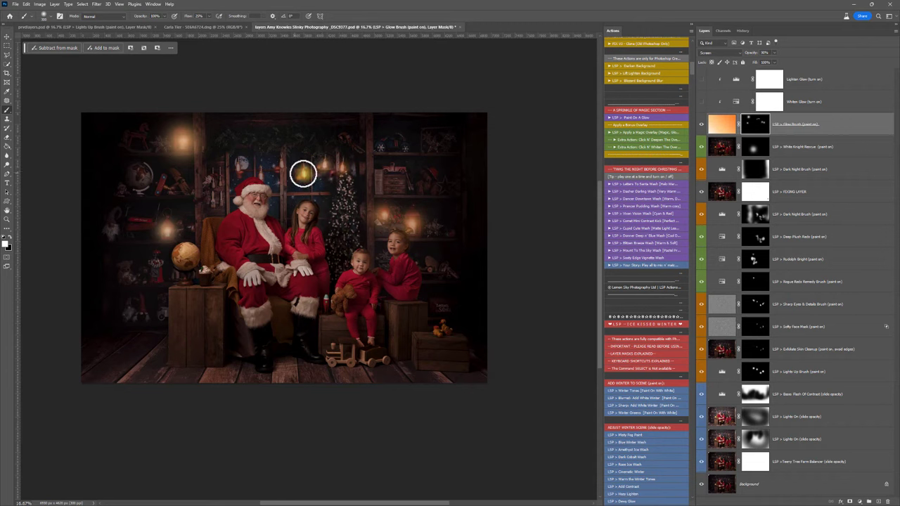
pyautogui.click(283, 166)
pyautogui.click(261, 177)
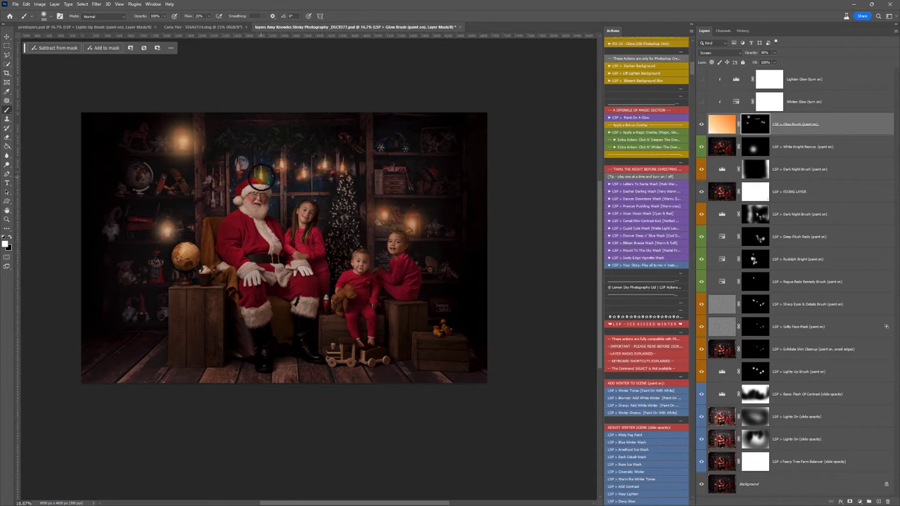
pyautogui.click(237, 167)
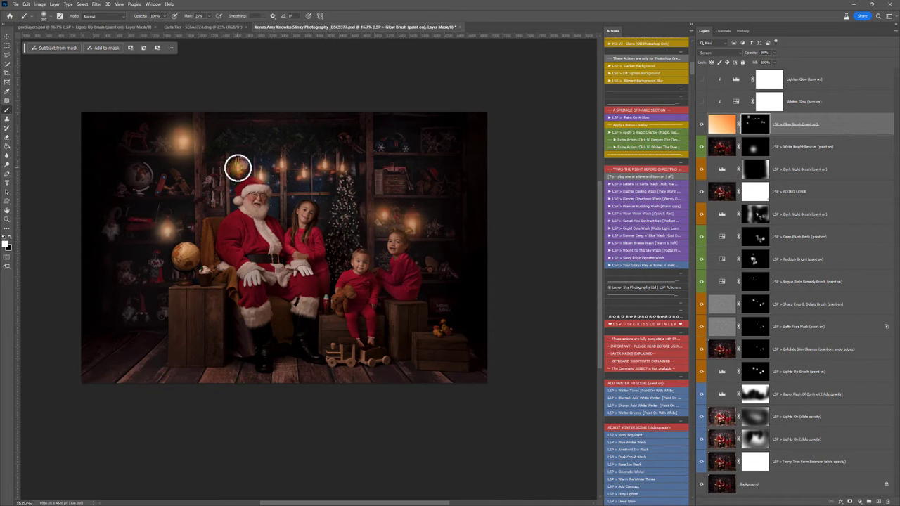
pyautogui.click(304, 172)
pyautogui.click(482, 214)
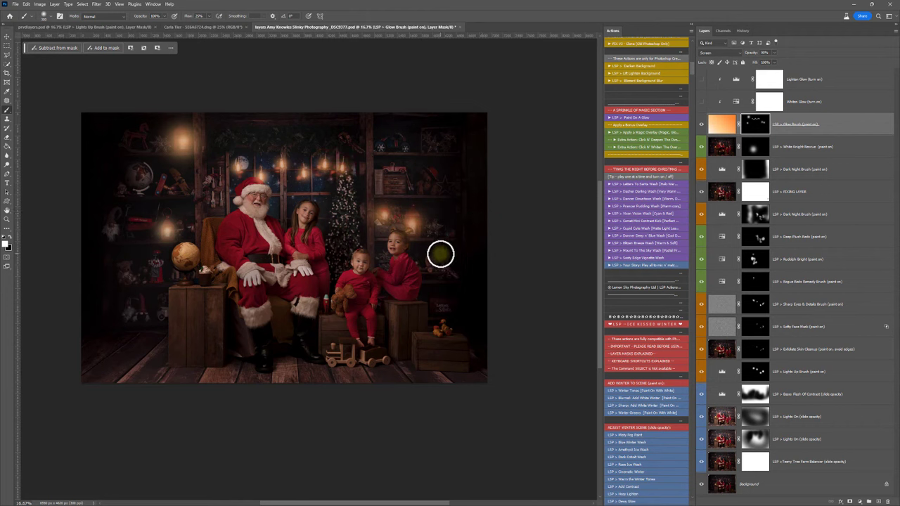
# Step: Toggle the Glow Brush layer to compare the lamps and bulbs with and without the painted glow
pyautogui.click(702, 125)
pyautogui.click(702, 125)
pyautogui.click(702, 125)
pyautogui.click(702, 125)
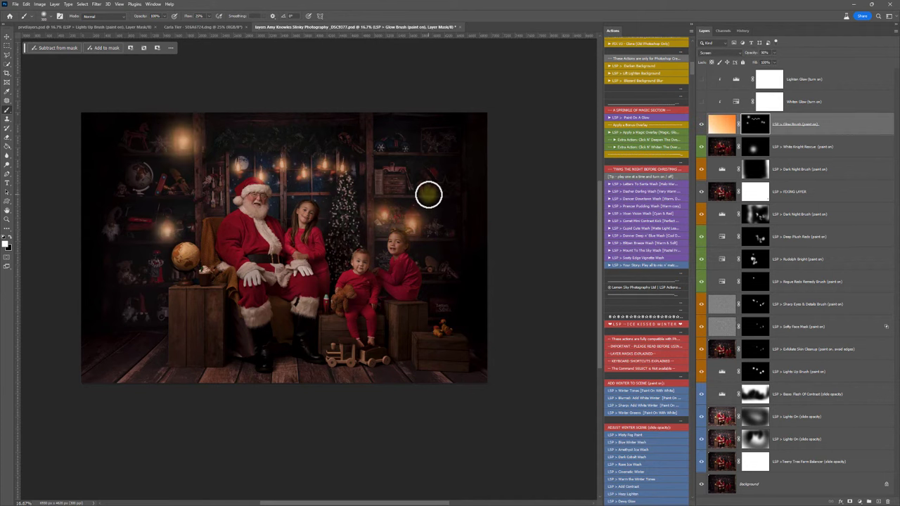
# Step: Enlarge the brush, set its flow to 12%, and paint a soft wider glow on the mask around the lit shelves
pyautogui.press(']')
pyautogui.press(']')
pyautogui.press(']')
pyautogui.press(']')
pyautogui.press(']')
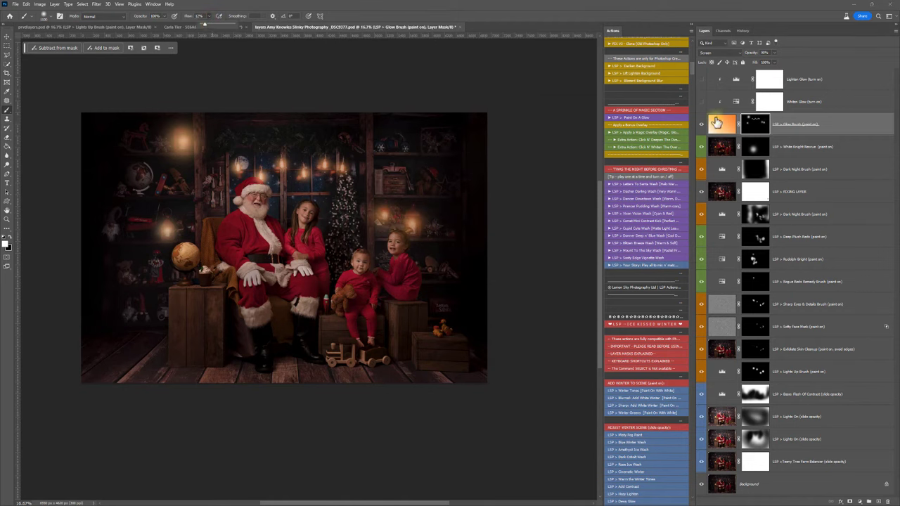
pyautogui.click(755, 125)
pyautogui.click(444, 218)
pyautogui.moveTo(445, 225)
pyautogui.mouseDown()
pyautogui.moveTo(333, 151)
pyautogui.moveTo(249, 147)
pyautogui.moveTo(192, 190)
pyautogui.moveTo(148, 207)
pyautogui.moveTo(161, 225)
pyautogui.moveTo(190, 232)
pyautogui.moveTo(174, 253)
pyautogui.moveTo(159, 118)
pyautogui.moveTo(195, 156)
pyautogui.mouseUp()
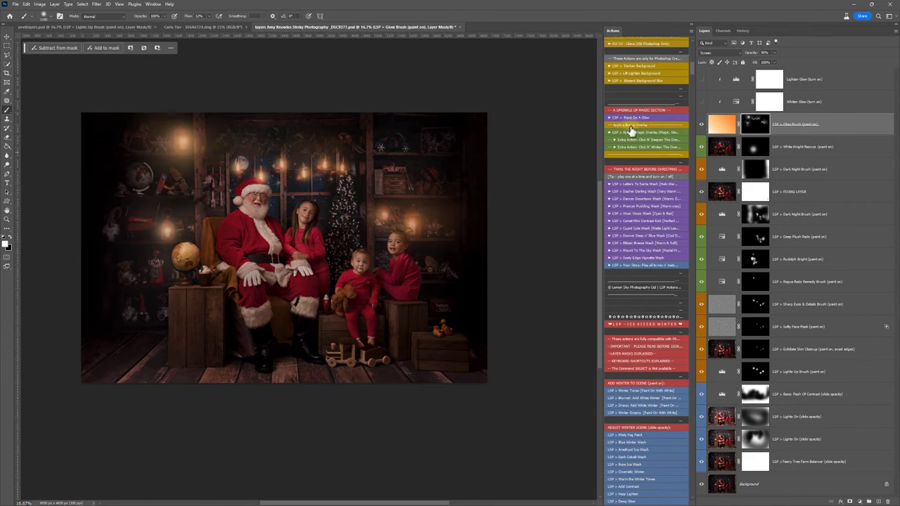
# Step: Toggle the Glow Brush layer to examine the softened light spread across the backdrop
pyautogui.click(702, 125)
pyautogui.click(702, 125)
pyautogui.click(701, 125)
pyautogui.click(701, 124)
pyautogui.click(702, 125)
pyautogui.click(701, 125)
# Step: Toggle the Lighten Glow layer to examine its effect, leaving it hidden and its mask selected
pyautogui.click(700, 80)
pyautogui.click(700, 80)
pyautogui.click(701, 81)
pyautogui.click(700, 80)
pyautogui.click(701, 80)
pyautogui.click(700, 80)
pyautogui.click(701, 80)
pyautogui.click(700, 81)
pyautogui.moveTo(775, 60)
pyautogui.mouseDown()
pyautogui.moveTo(792, 62)
pyautogui.moveTo(754, 56)
pyautogui.moveTo(820, 59)
pyautogui.mouseUp()
pyautogui.click(766, 84)
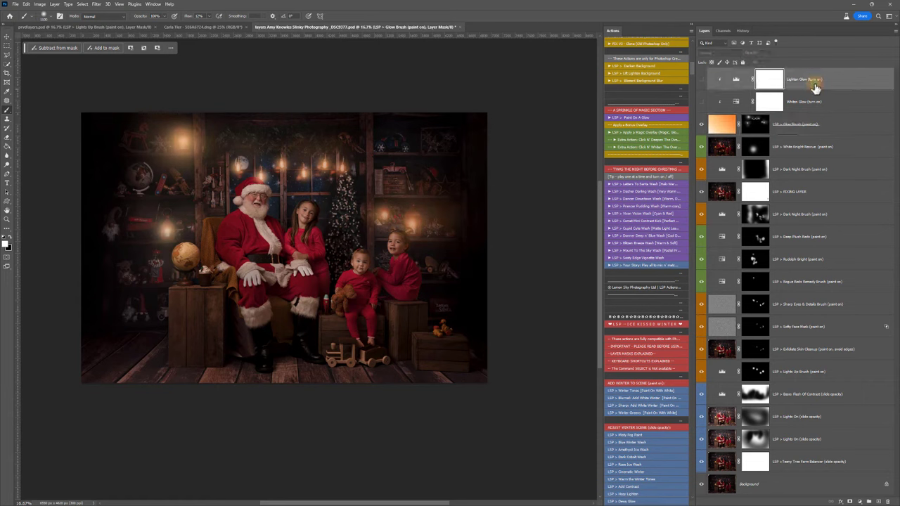
# Step: Run the LSP Apply a Magic Overlay action and open the LSP - Glowing Overlay Kit folder
pyautogui.scroll(-2, 647, 110)
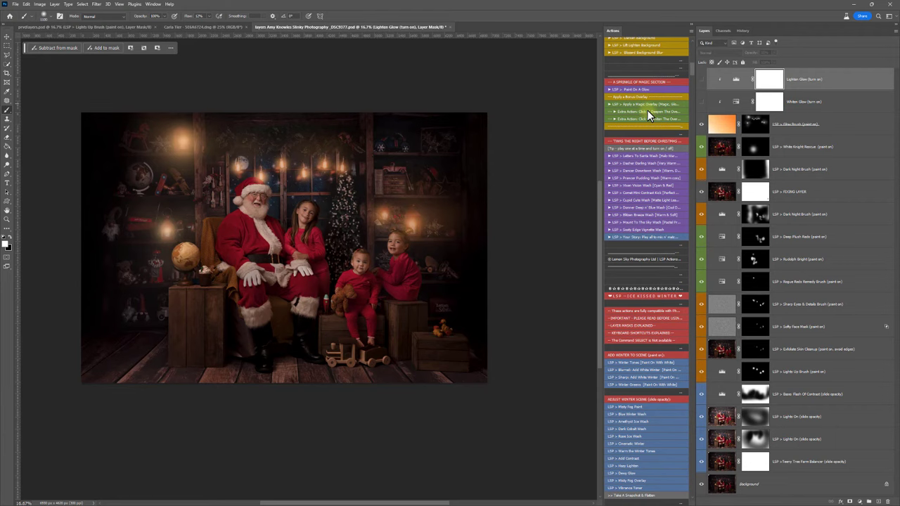
pyautogui.click(637, 104)
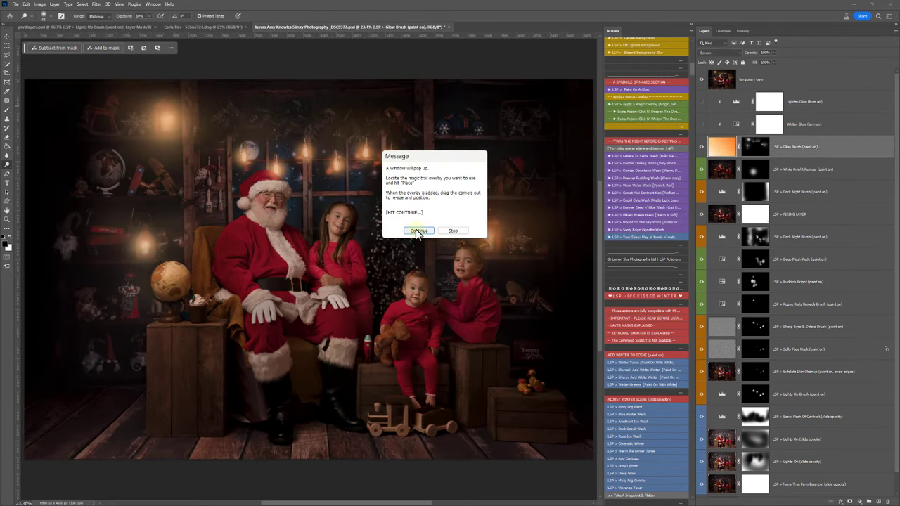
pyautogui.click(417, 231)
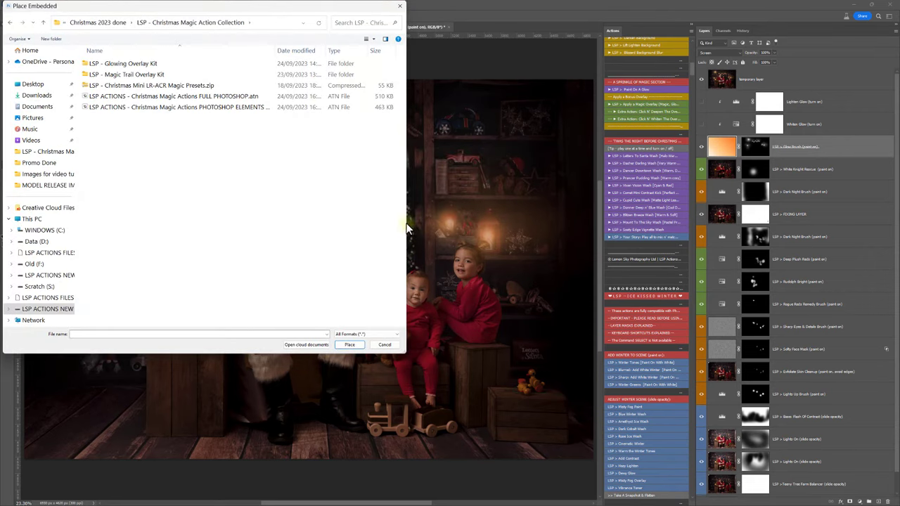
pyautogui.doubleClick(211, 64)
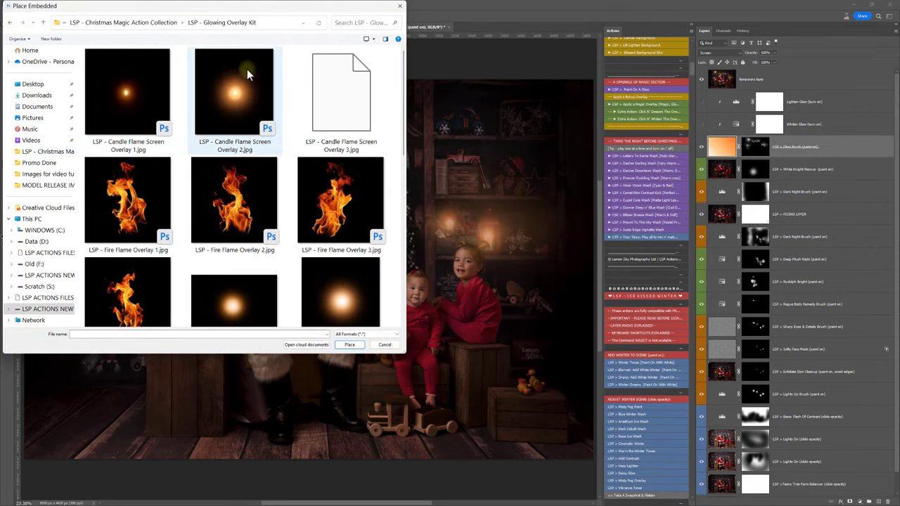
# Step: Browse the glowing overlays and place LSP - Magic Bokeh Bottom.jpg into the portrait
pyautogui.scroll(-1, 402, 80)
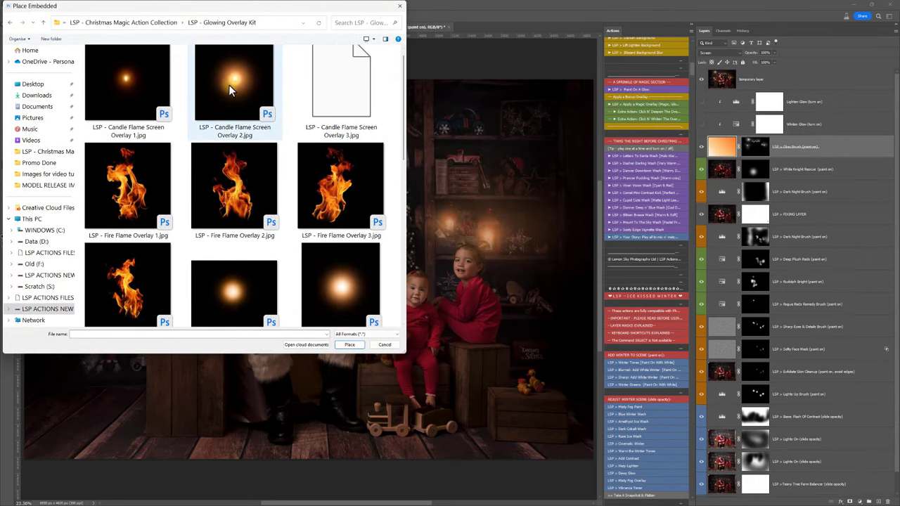
pyautogui.moveTo(400, 95); pyautogui.dragTo(401, 267)
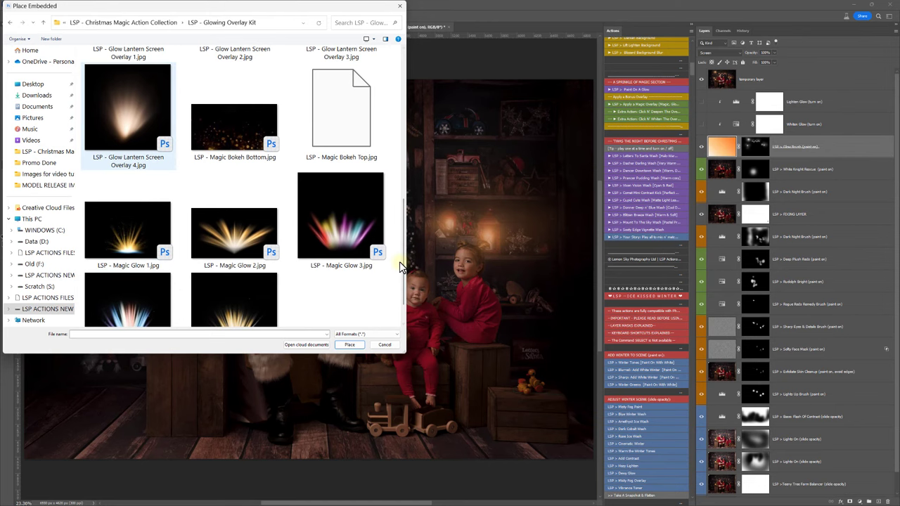
pyautogui.scroll(-1, 400, 263)
pyautogui.scroll(1, 367, 243)
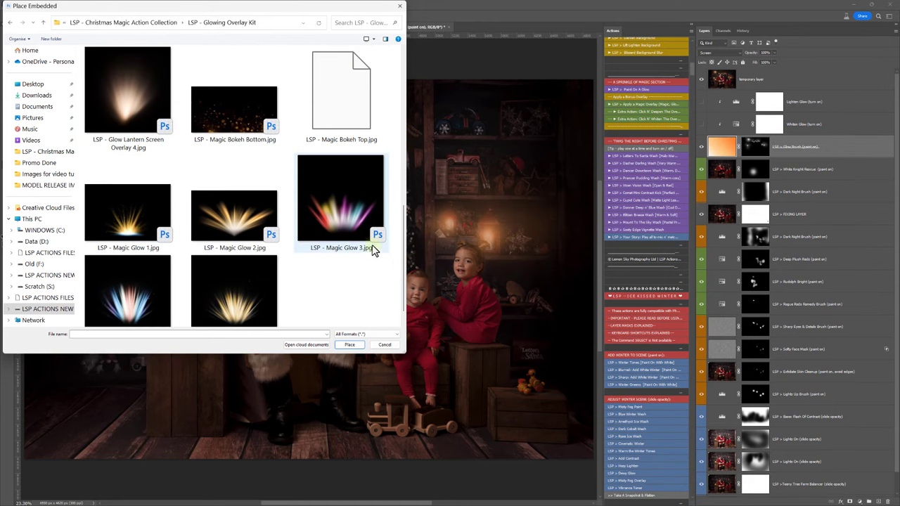
pyautogui.scroll(4, 282, 184)
pyautogui.scroll(-2, 279, 190)
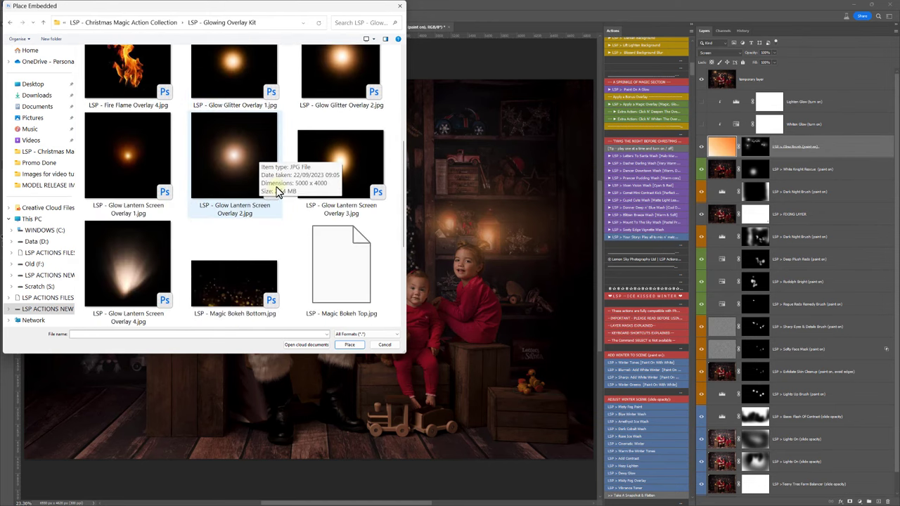
pyautogui.scroll(-2, 278, 191)
pyautogui.doubleClick(236, 194)
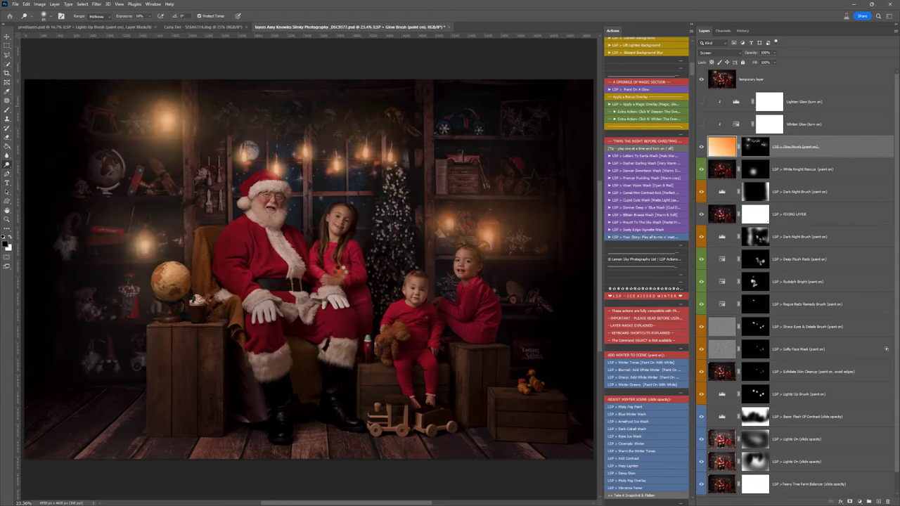
# Step: Move the bokeh overlay down over the floor, commit the placement, and finish the action
pyautogui.moveTo(380, 294); pyautogui.dragTo(377, 403)
pyautogui.moveTo(388, 353)
pyautogui.mouseDown()
pyautogui.moveTo(393, 367)
pyautogui.moveTo(385, 364)
pyautogui.mouseUp()
pyautogui.press('Return')
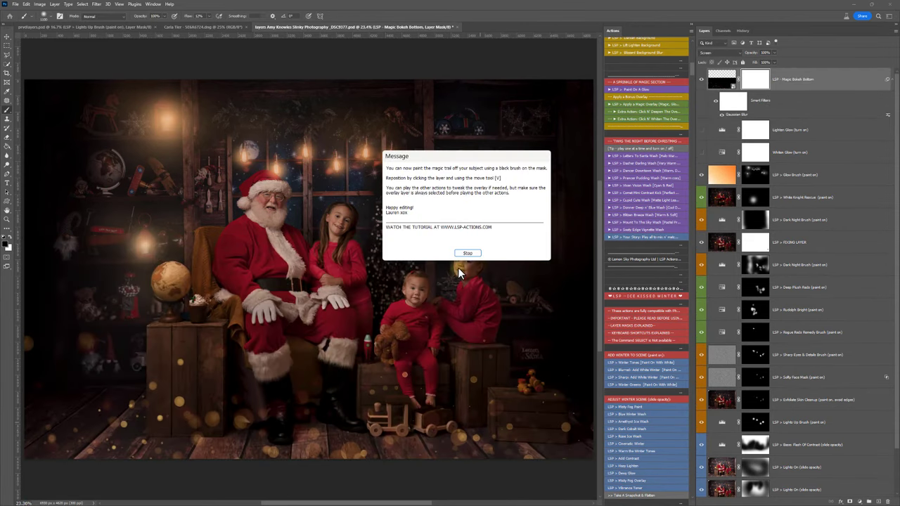
pyautogui.click(468, 253)
# Step: Run the Apply a Magic Overlay action again and place LSP - Magic Trail Screen Overlay 5.jpg from the LSP - Magic Trail Overlay Kit folder
pyautogui.click(626, 103)
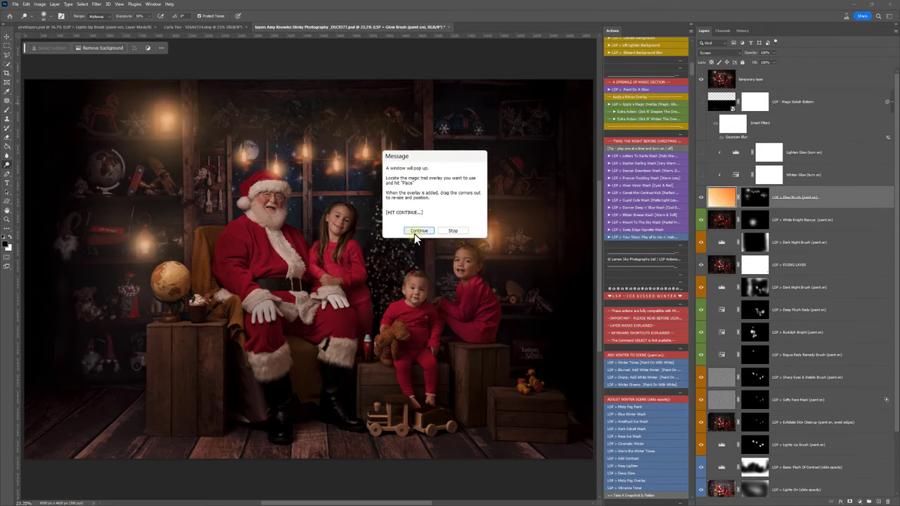
pyautogui.click(416, 231)
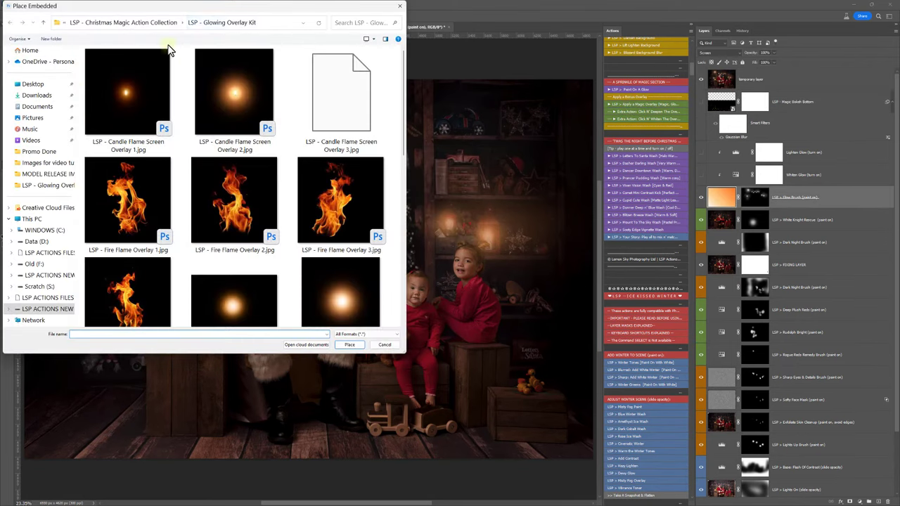
pyautogui.click(137, 22)
pyautogui.doubleClick(147, 77)
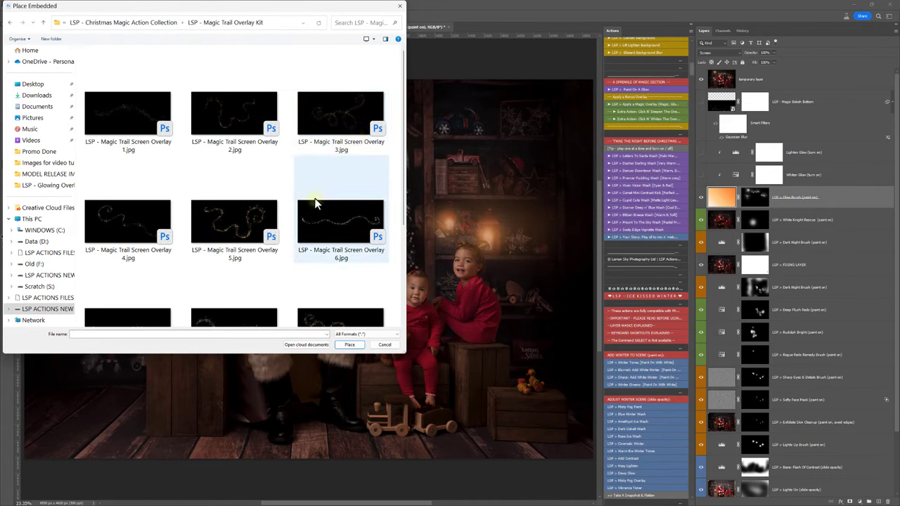
pyautogui.scroll(-1, 318, 200)
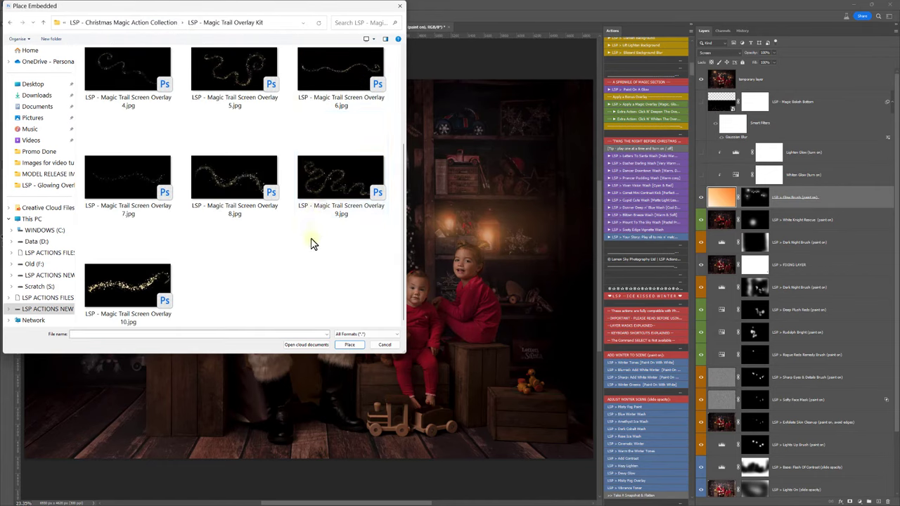
pyautogui.scroll(2, 311, 238)
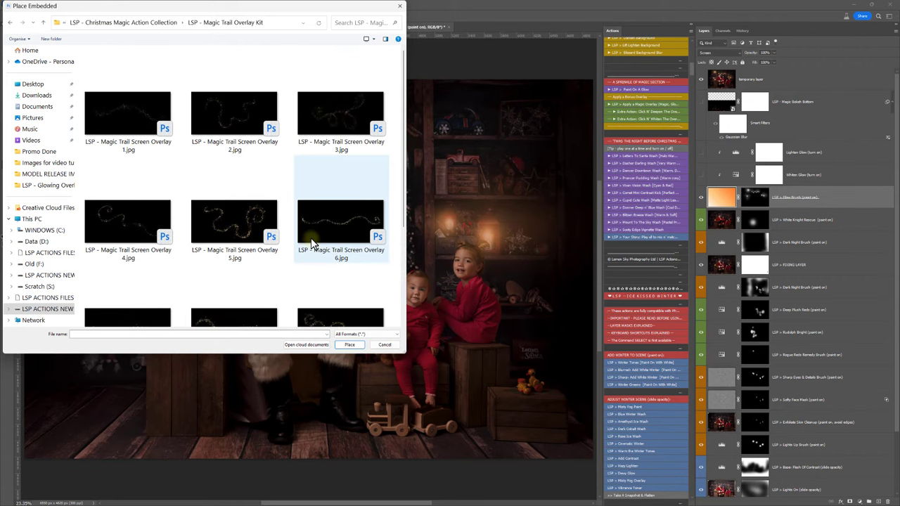
pyautogui.doubleClick(254, 234)
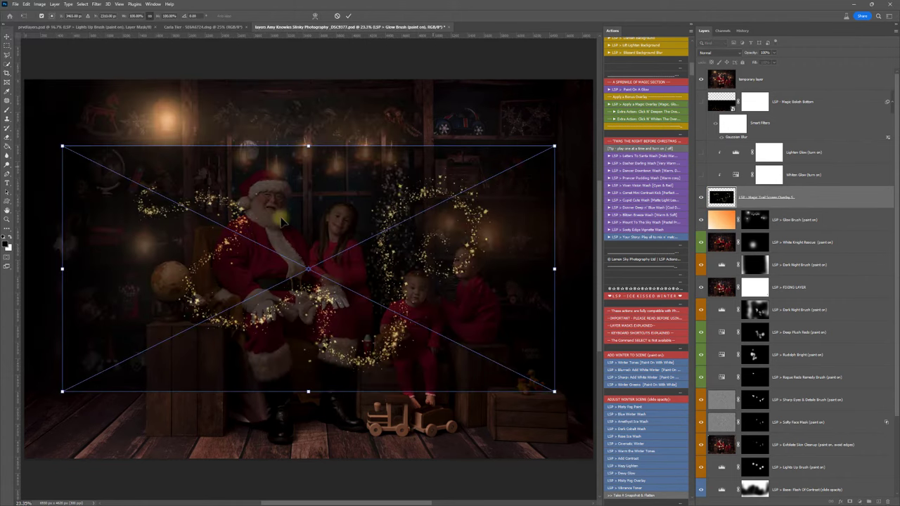
# Step: Flip the magic trail overlay and rotate it so it sweeps diagonally across Santa and the children
pyautogui.moveTo(391, 203); pyautogui.dragTo(386, 228)
pyautogui.rightClick(389, 227)
pyautogui.click(414, 366)
pyautogui.rightClick(380, 296)
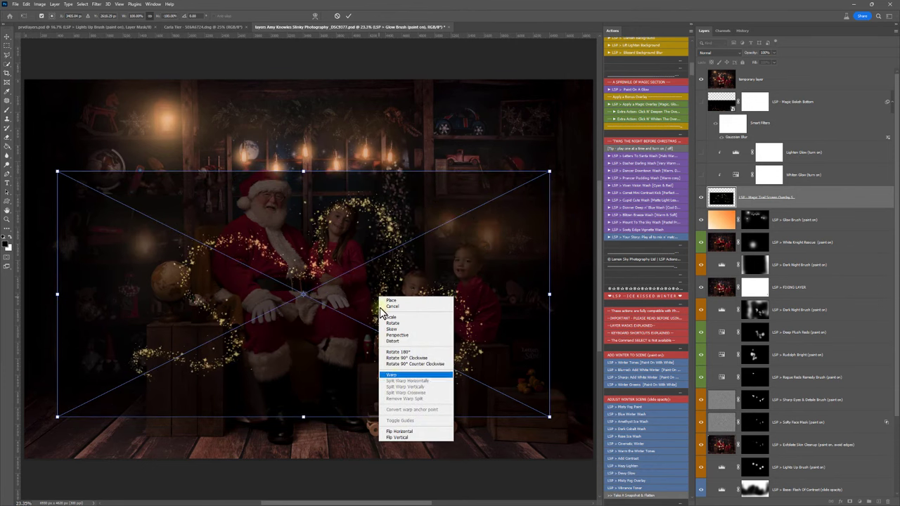
pyautogui.click(403, 424)
pyautogui.rightClick(399, 260)
pyautogui.click(445, 394)
pyautogui.moveTo(437, 344)
pyautogui.mouseDown()
pyautogui.moveTo(425, 341)
pyautogui.moveTo(436, 356)
pyautogui.mouseUp()
pyautogui.moveTo(350, 117); pyautogui.dragTo(380, 193)
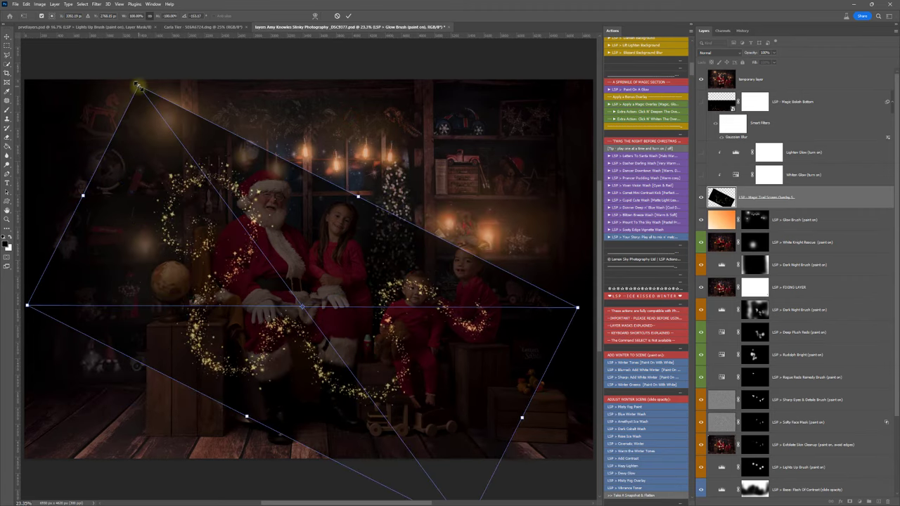
# Step: Scale the magic trail to about 89%, position it around the globe, Santa's boots and the toddler, and commit the placement
pyautogui.moveTo(139, 86); pyautogui.dragTo(236, 218)
pyautogui.moveTo(277, 258); pyautogui.dragTo(199, 189)
pyautogui.moveTo(427, 384); pyautogui.dragTo(496, 426)
pyautogui.moveTo(376, 197); pyautogui.dragTo(389, 205)
pyautogui.moveTo(338, 274); pyautogui.dragTo(315, 284)
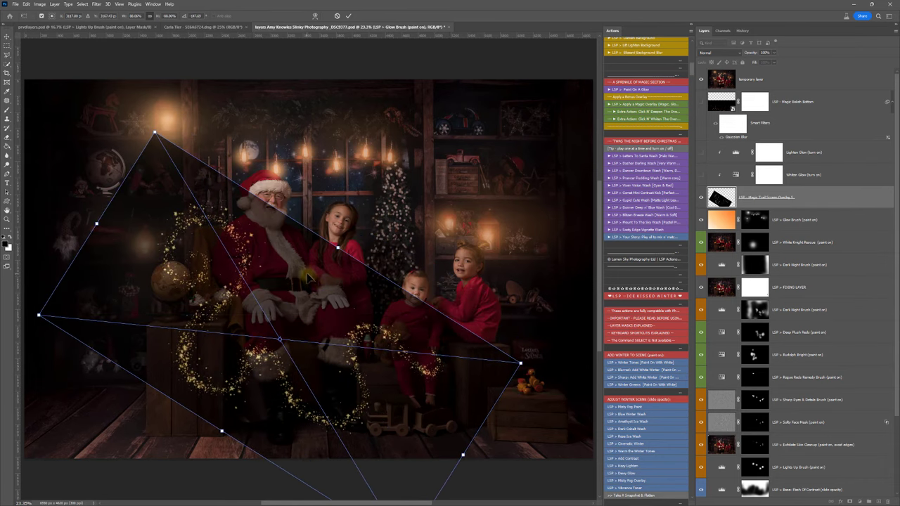
pyautogui.press('Return')
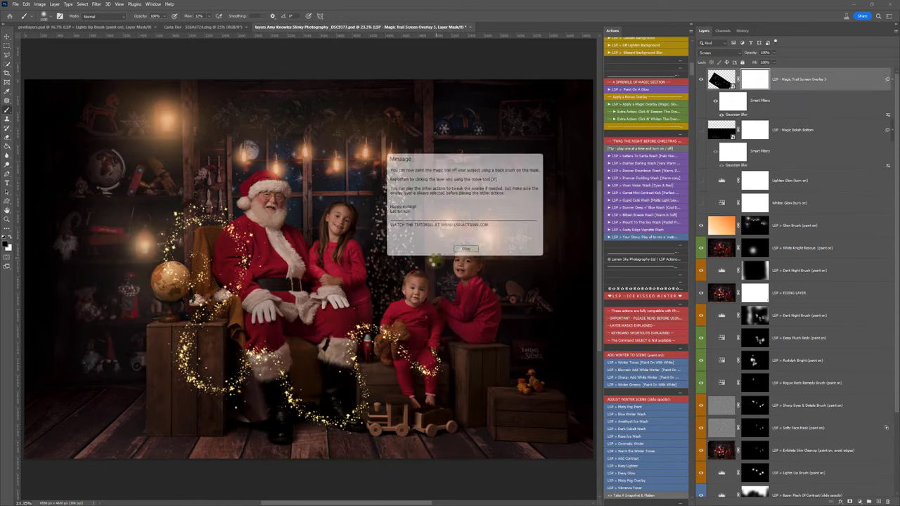
pyautogui.click(466, 254)
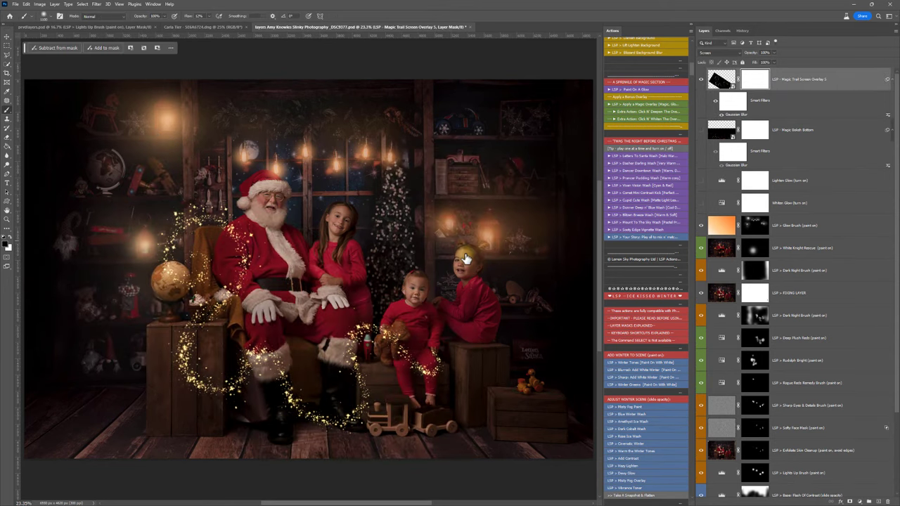
# Step: Toggle the Magic Trail overlay's visibility repeatedly to compare the portrait with and without the sparkles
pyautogui.click(700, 79)
pyautogui.click(701, 79)
pyautogui.click(701, 81)
pyautogui.click(701, 81)
pyautogui.click(700, 81)
pyautogui.click(701, 81)
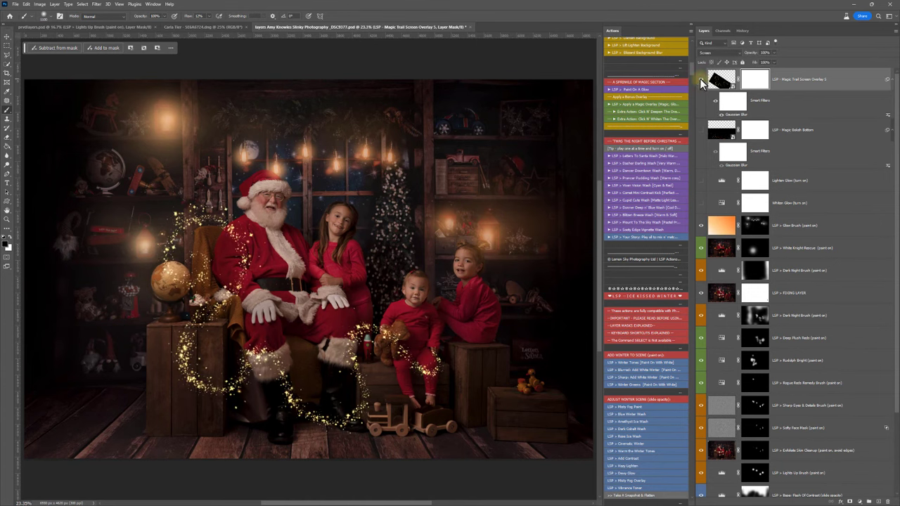
# Step: Show and hide the bokeh, Magic Trail and Glow Brush layers to compare their effects on the portrait
pyautogui.click(701, 131)
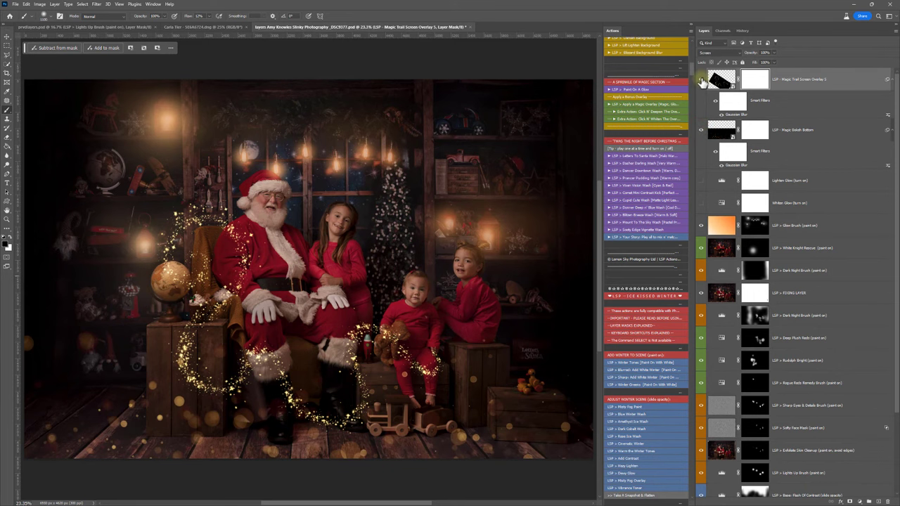
pyautogui.click(700, 81)
pyautogui.click(700, 131)
pyautogui.click(700, 226)
pyautogui.click(701, 226)
pyautogui.click(701, 225)
pyautogui.click(700, 226)
pyautogui.click(701, 226)
# Step: Preview the bokeh and Magic Trail overlays separately, leaving the trail hidden with the Glow Brush and bokeh layers shown
pyautogui.click(700, 131)
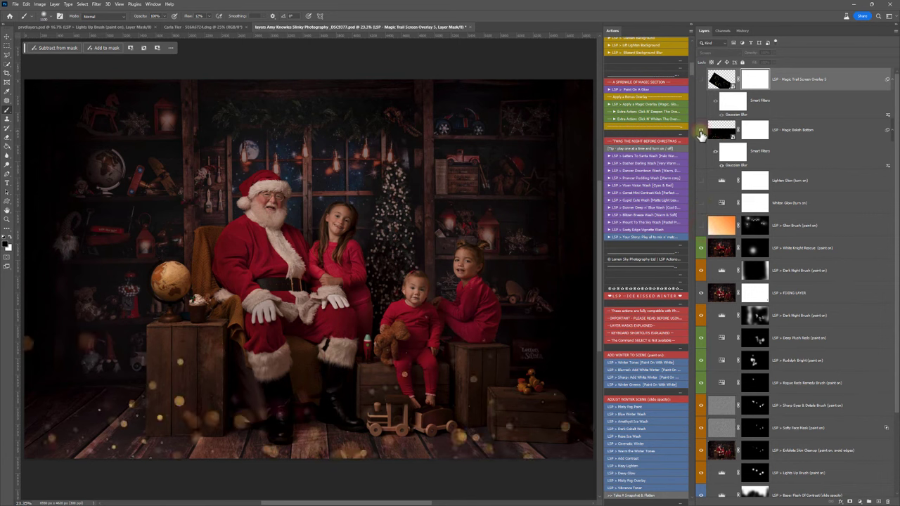
pyautogui.click(701, 131)
pyautogui.click(701, 81)
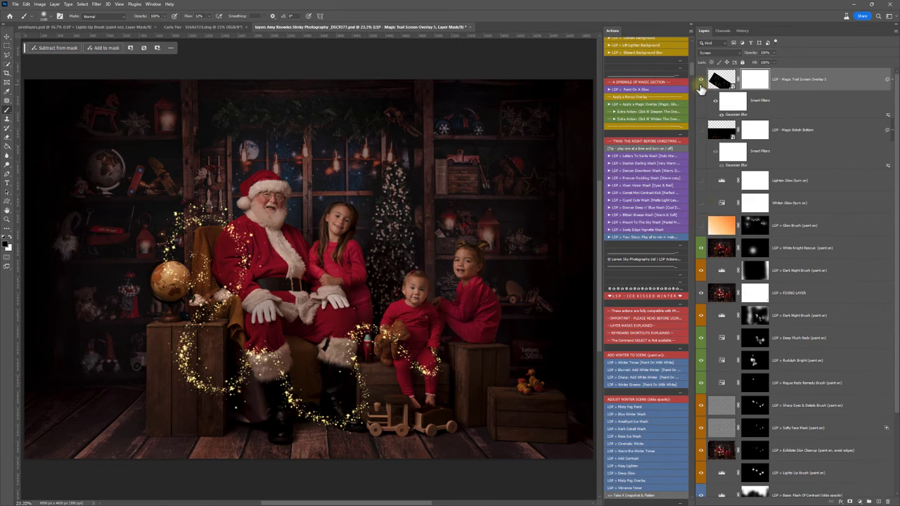
pyautogui.click(701, 81)
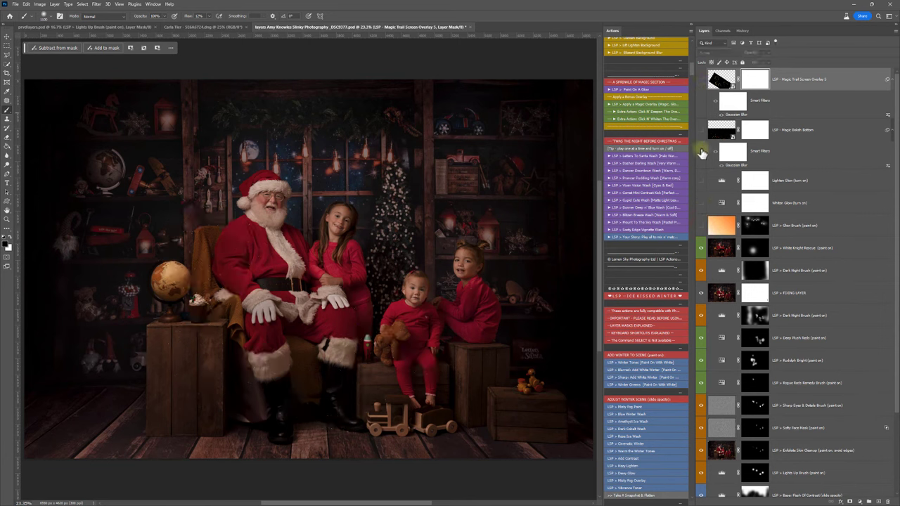
pyautogui.click(701, 224)
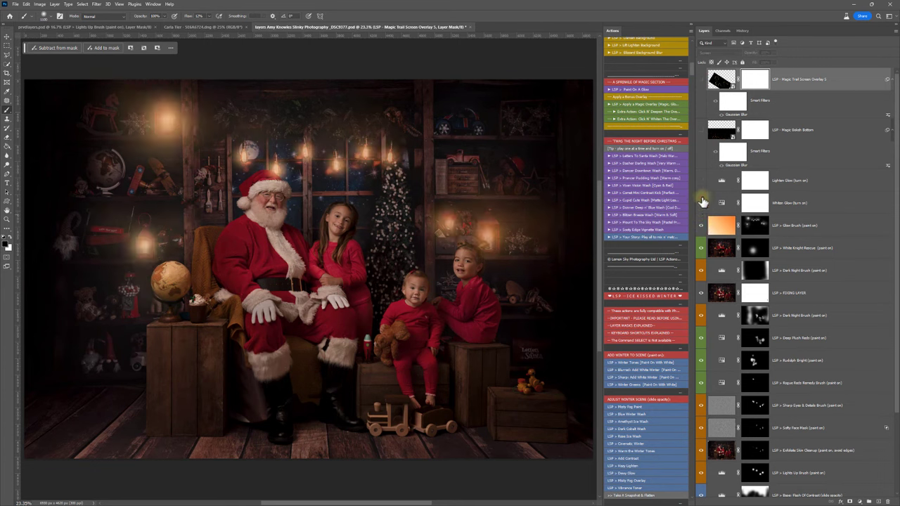
pyautogui.click(701, 131)
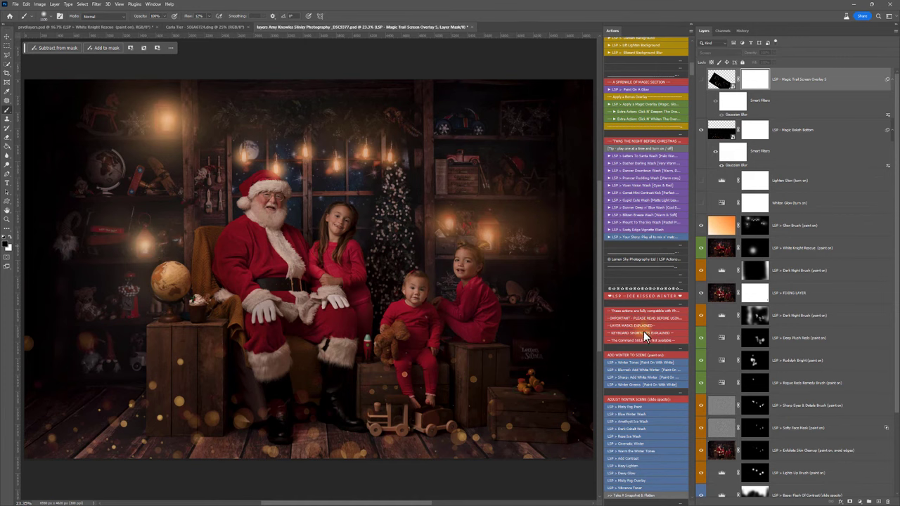
# Step: Hide the bokeh overlay, run the LSP Your Story action to add all Night Before Christmas washes, and dismiss its closing message
pyautogui.scroll(-5, 643, 335)
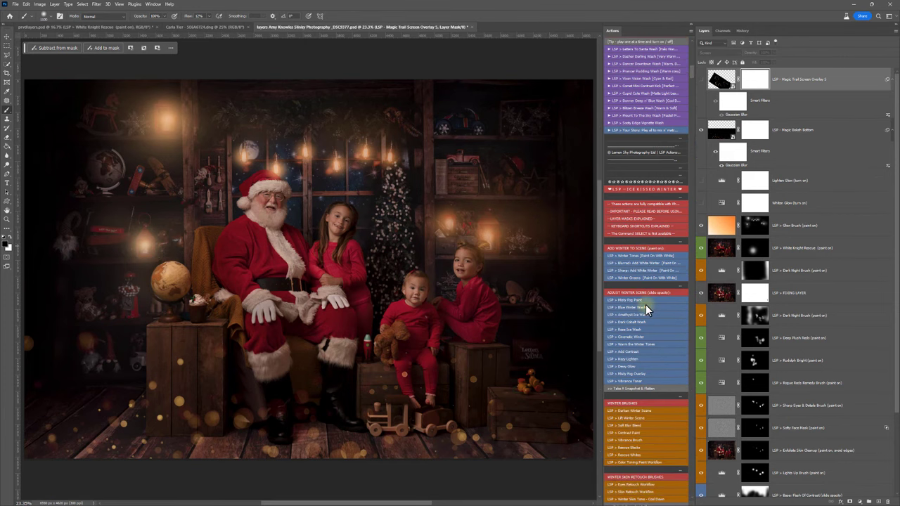
pyautogui.scroll(1, 646, 305)
pyautogui.scroll(8, 690, 72)
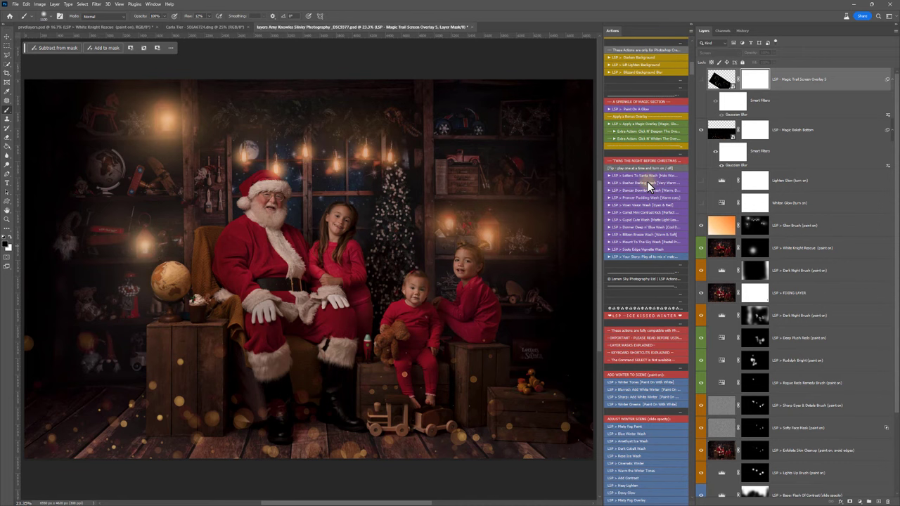
pyautogui.scroll(-2, 641, 131)
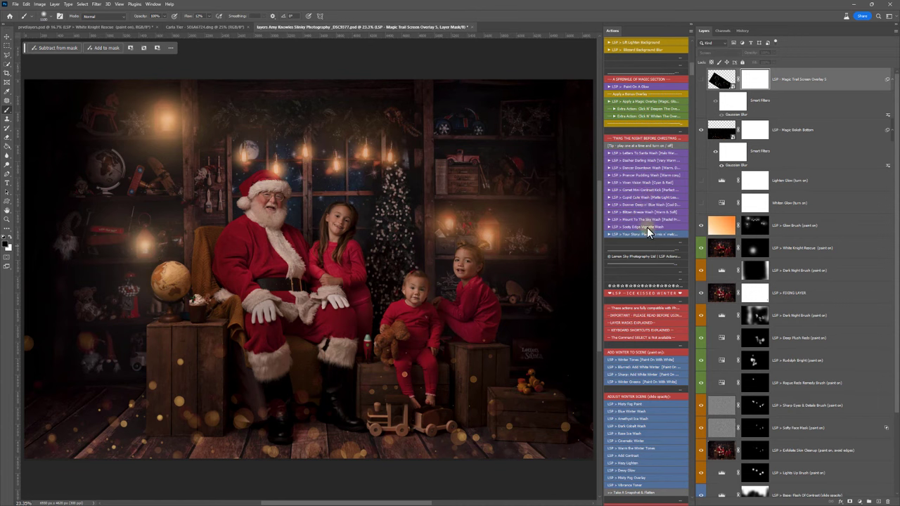
pyautogui.click(701, 130)
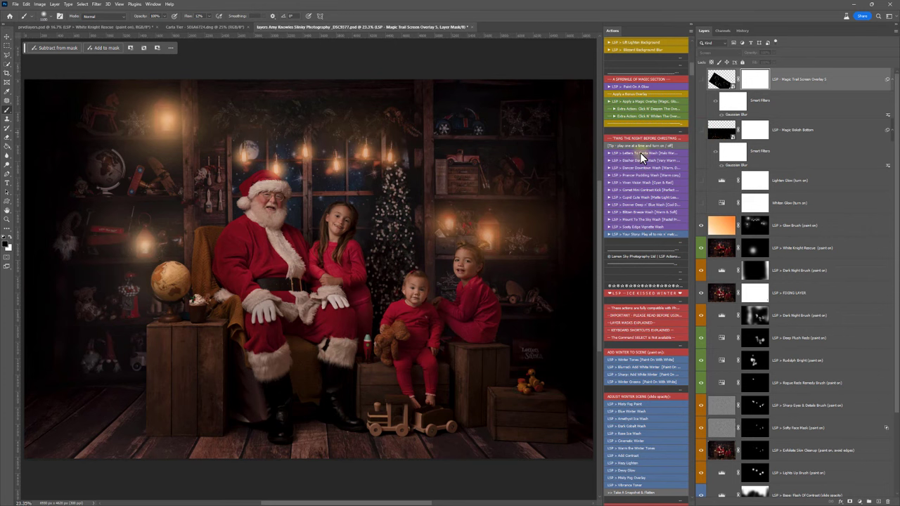
pyautogui.click(625, 234)
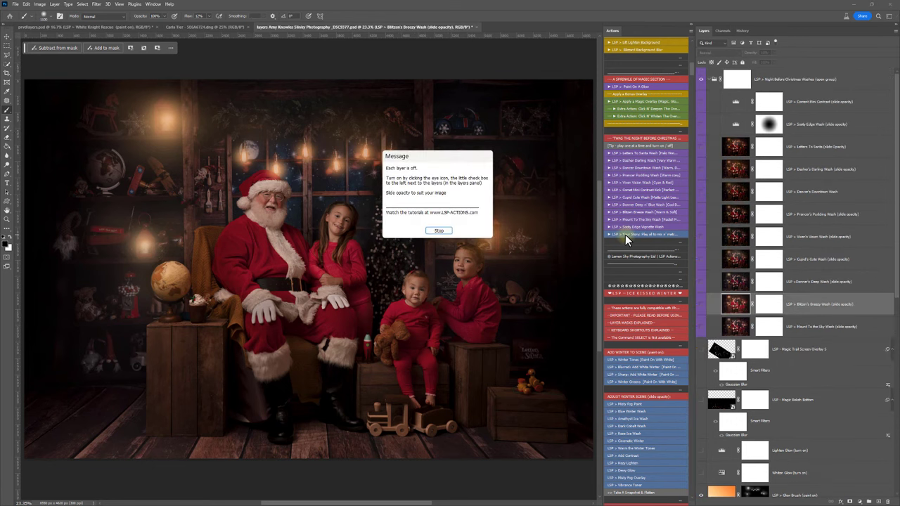
pyautogui.click(441, 231)
# Step: Turn on the Night Before Christmas washes from Mount To the Sky up through Dancer's Downtown
pyautogui.click(726, 333)
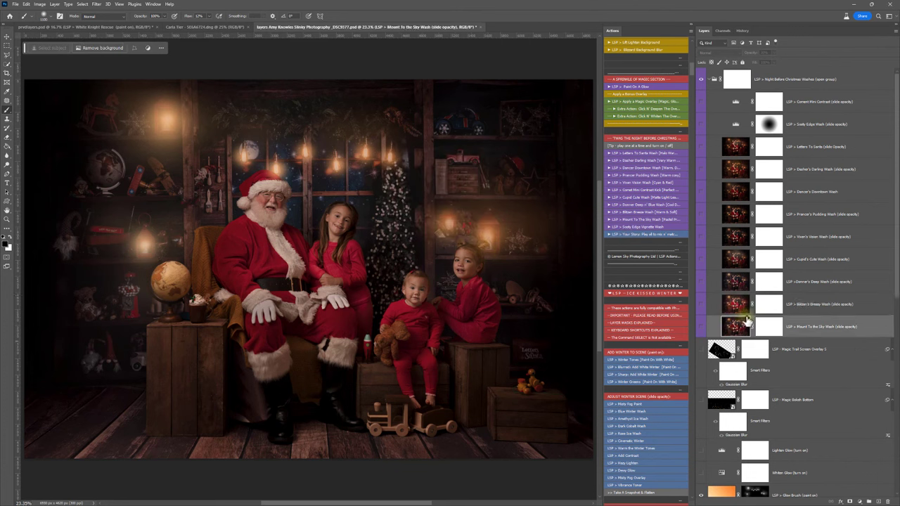
pyautogui.click(701, 327)
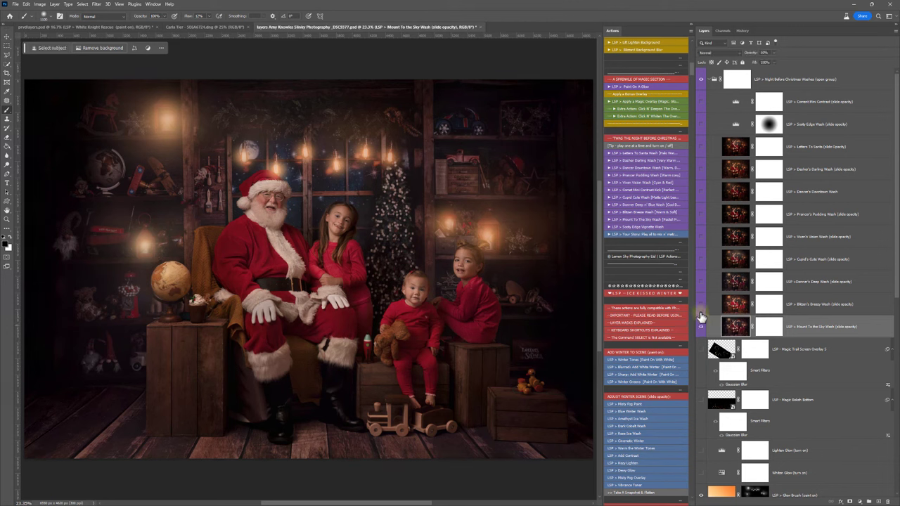
pyautogui.click(701, 307)
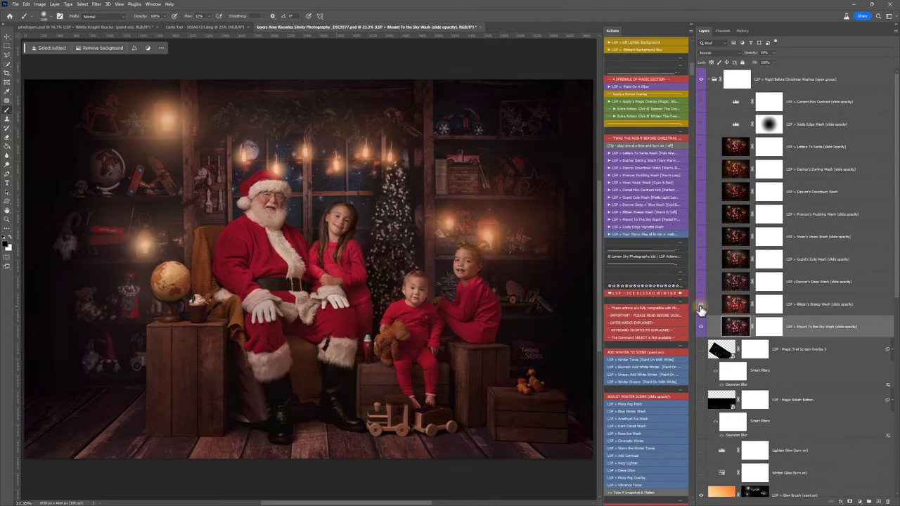
pyautogui.click(701, 282)
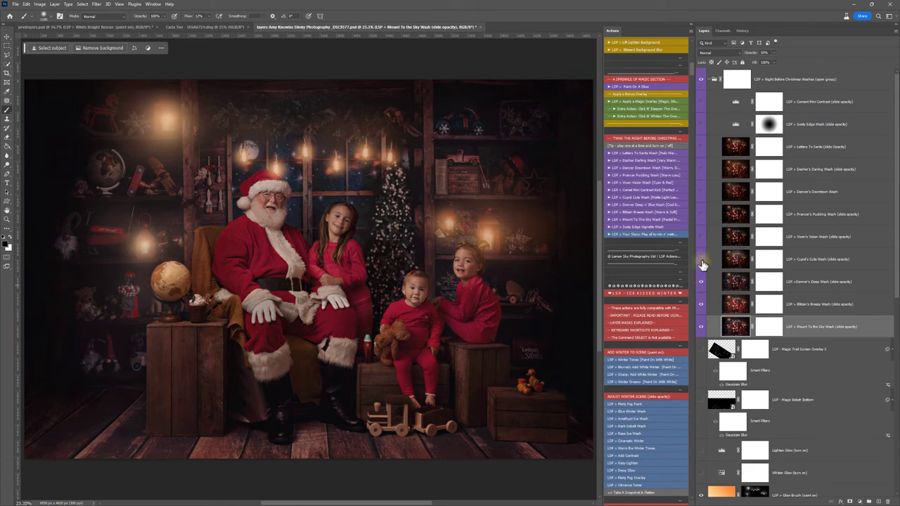
pyautogui.click(701, 259)
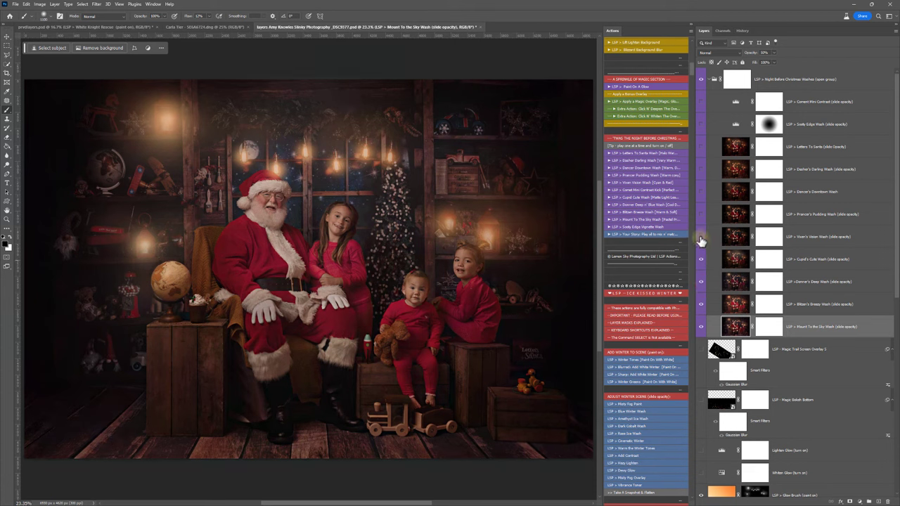
pyautogui.click(702, 239)
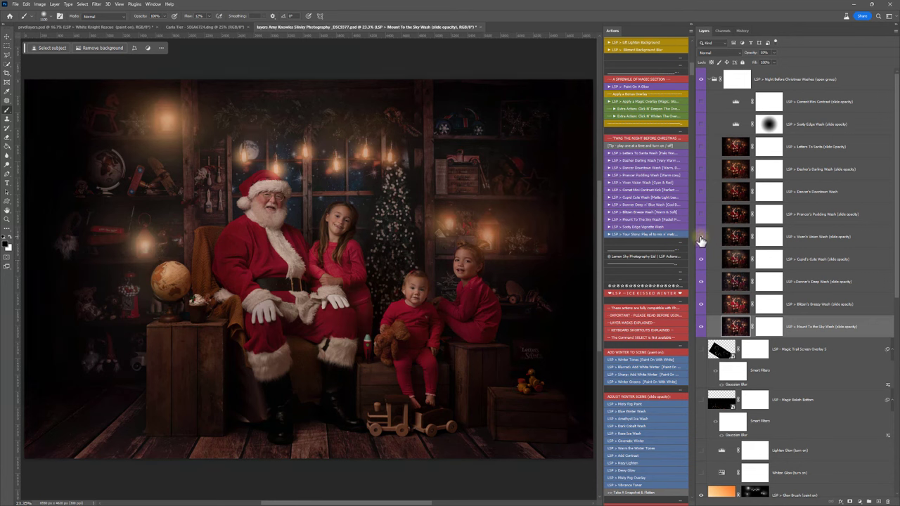
pyautogui.click(701, 197)
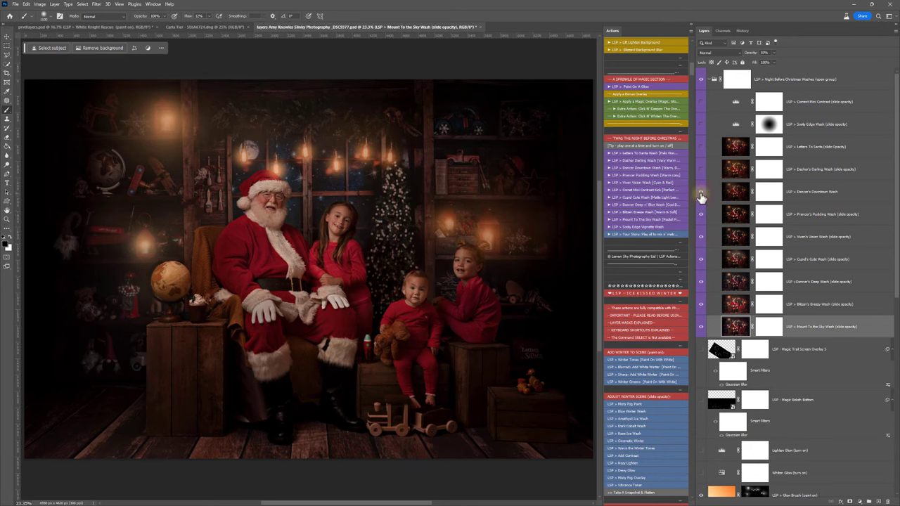
# Step: Toggle the Vixen's Vision, Donner's Deep and Blitzen's Breezy washes to compare their effect on the image
pyautogui.click(702, 236)
pyautogui.click(701, 281)
pyautogui.click(701, 282)
pyautogui.click(701, 237)
pyautogui.click(701, 303)
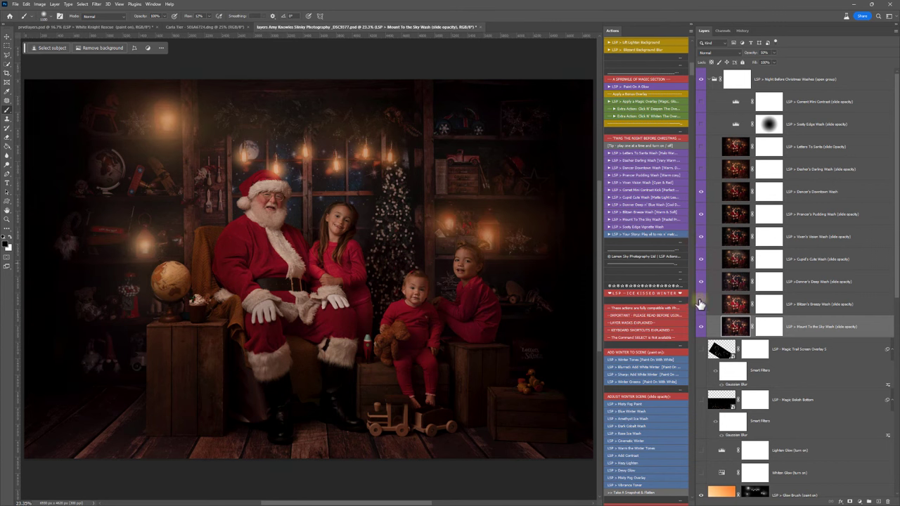
# Step: Preview the Dasher's Darling and Letters To Santa washes one at a time, leaving both off
pyautogui.click(703, 169)
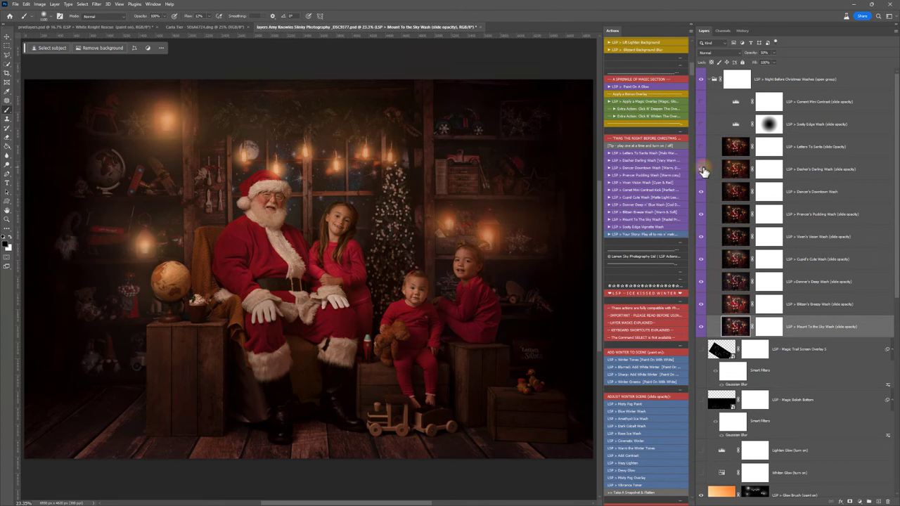
pyautogui.click(703, 169)
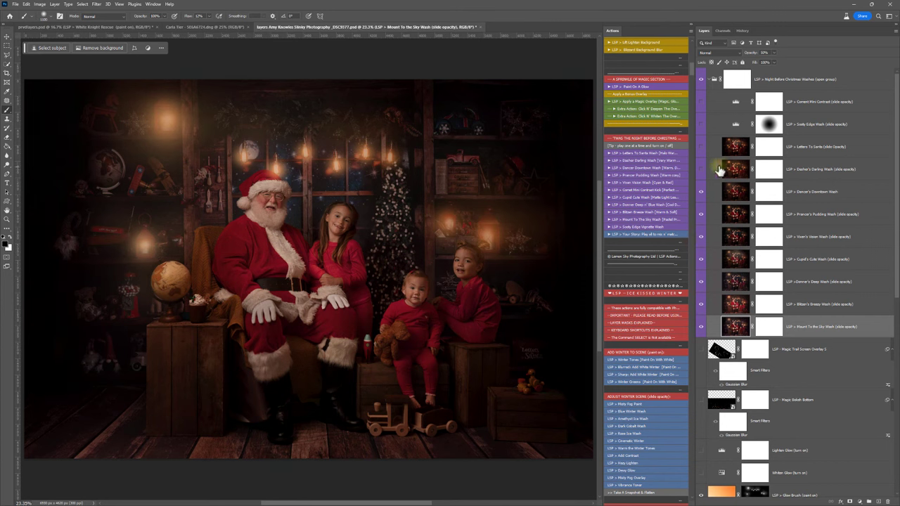
pyautogui.click(701, 147)
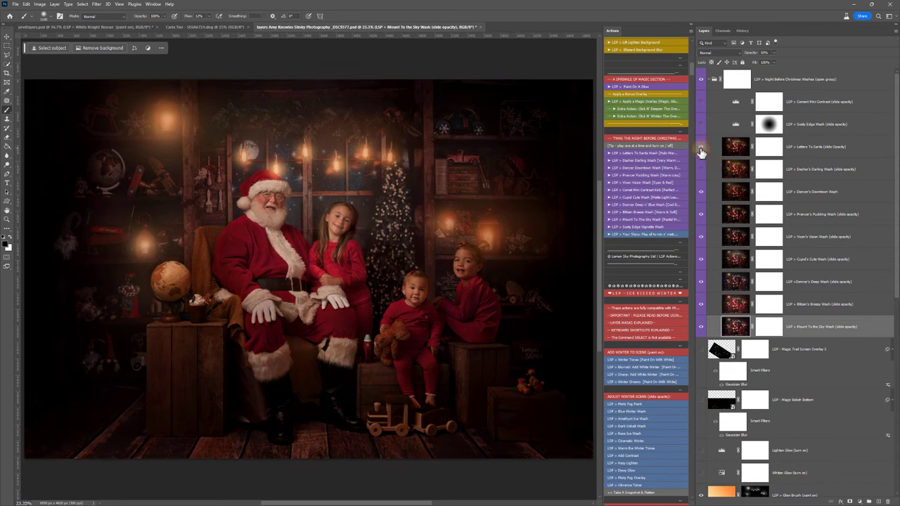
pyautogui.click(701, 150)
# Step: Try the Sooty Edge Wash and hide it again, then turn on Comet Mini Contrast and adjust its opacity
pyautogui.click(701, 127)
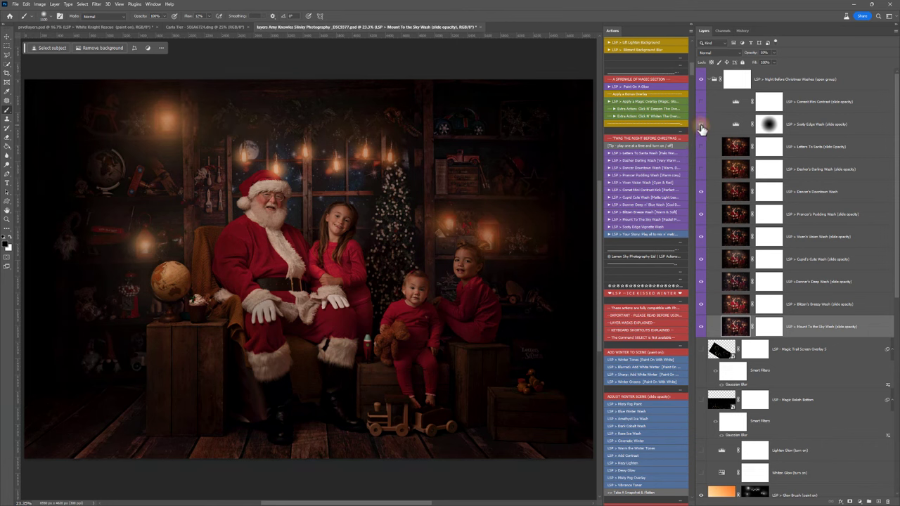
pyautogui.click(769, 124)
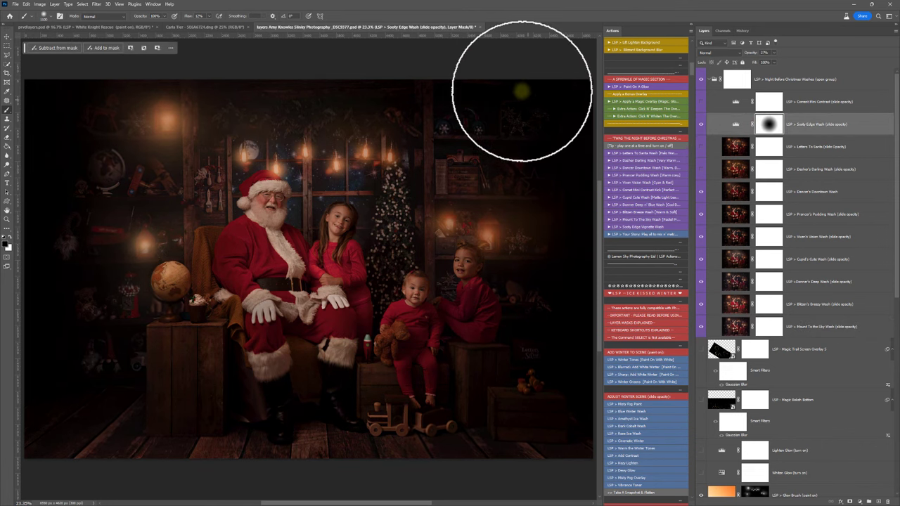
pyautogui.click(701, 124)
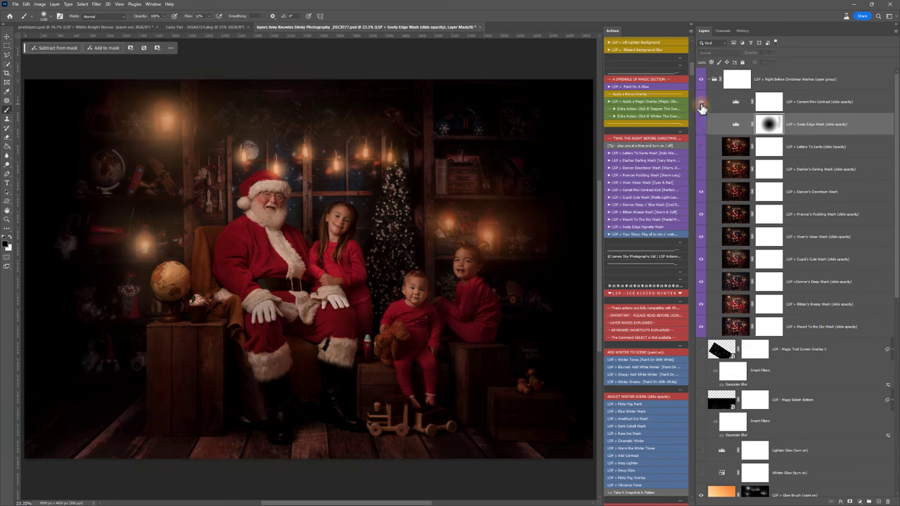
pyautogui.click(701, 102)
pyautogui.click(804, 107)
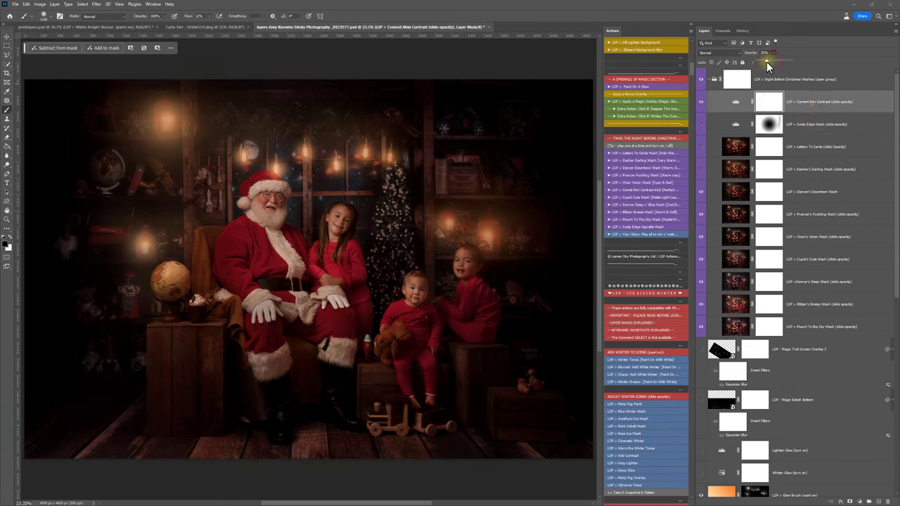
# Step: Select the Dancer's Downtown Wash and compare the image with it and the Vixen's Vision Wash shown and hidden
pyautogui.click(804, 186)
pyautogui.click(701, 193)
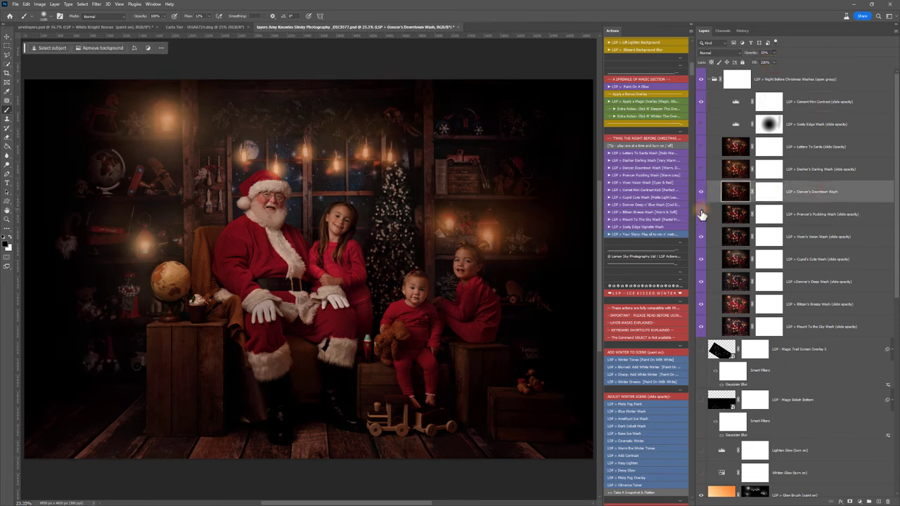
pyautogui.moveTo(701, 239)
pyautogui.mouseDown()
pyautogui.moveTo(700, 301)
pyautogui.moveTo(702, 237)
pyautogui.mouseUp()
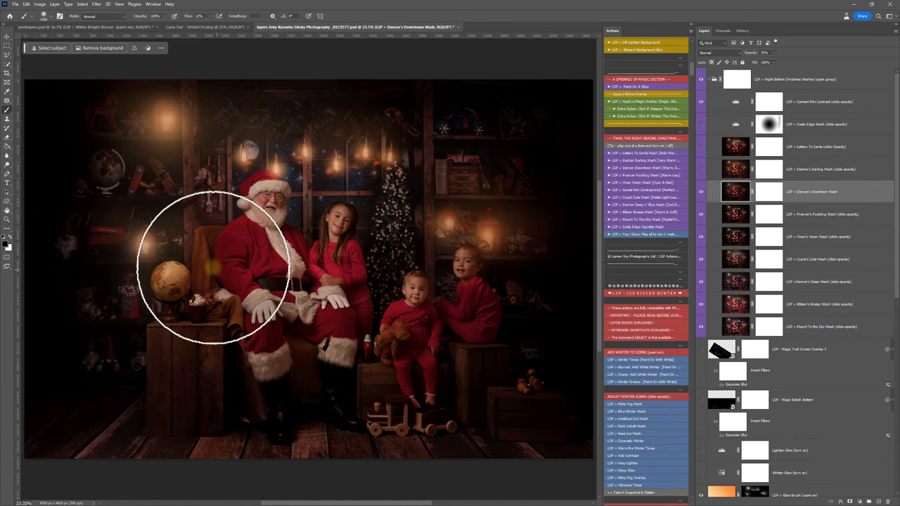
# Step: Mask back the Dancer's Downtown Wash across the backdrop and sides with a much larger brush at a higher flow
pyautogui.press(']')
pyautogui.press(']')
pyautogui.press(']')
pyautogui.press(']')
pyautogui.press(']')
pyautogui.press(']')
pyautogui.press(']')
pyautogui.press(']')
pyautogui.press(']')
pyautogui.press(']')
pyautogui.press(']')
pyautogui.press(']')
pyautogui.press(']')
pyautogui.press(']')
pyautogui.press(']')
pyautogui.press(']')
pyautogui.press(']')
pyautogui.press(']')
pyautogui.press(']')
pyautogui.press(']')
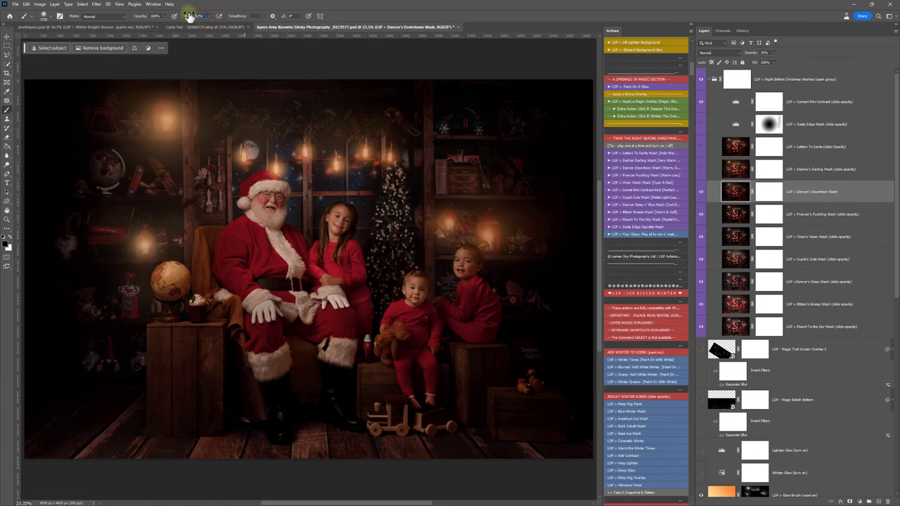
pyautogui.moveTo(190, 15); pyautogui.dragTo(188, 16)
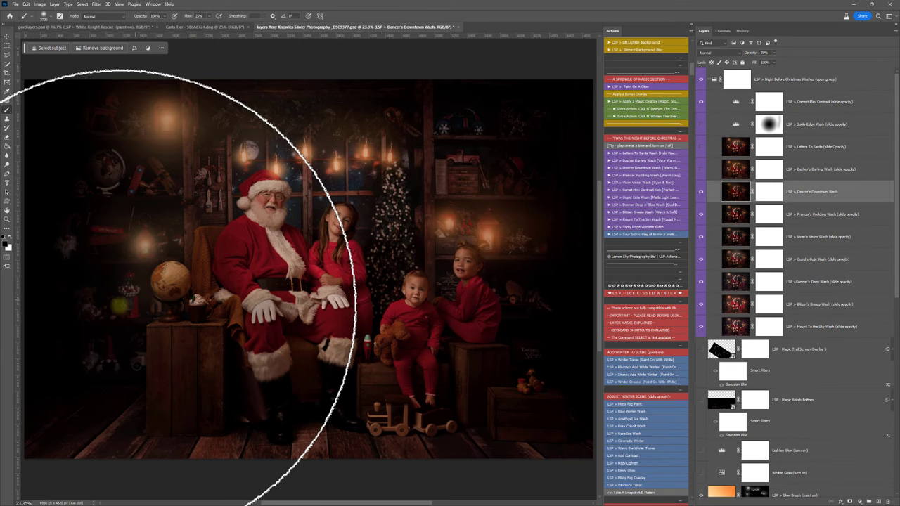
pyautogui.click(769, 191)
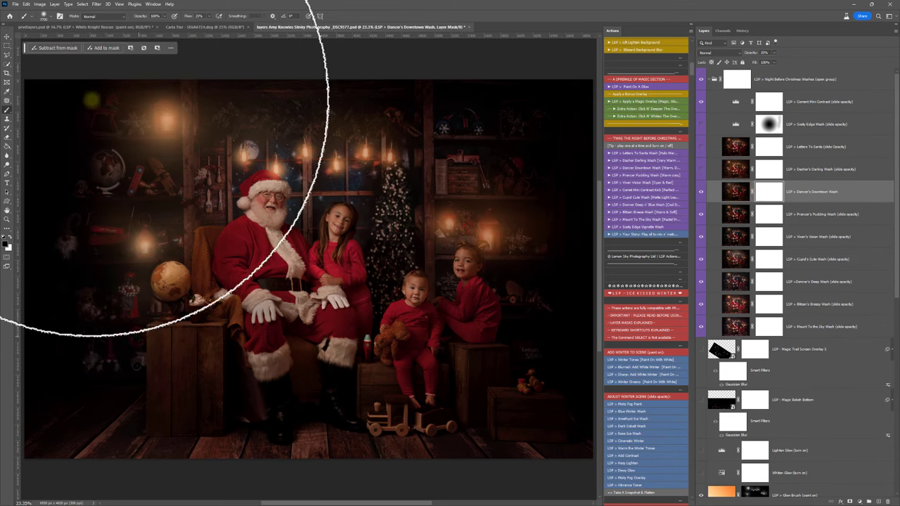
pyautogui.moveTo(92, 100)
pyautogui.mouseDown()
pyautogui.moveTo(96, 135)
pyautogui.moveTo(225, 396)
pyautogui.moveTo(615, 390)
pyautogui.moveTo(539, 205)
pyautogui.moveTo(532, 287)
pyautogui.mouseUp()
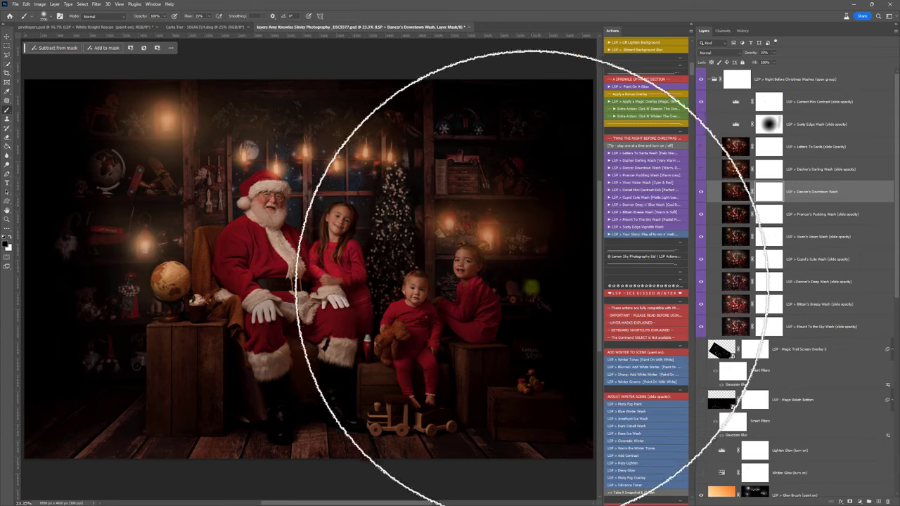
# Step: Mask back the Prancer's Pudding, Vixen's Vision and Cupid's Cute washes across the backdrop and sides with the large soft brush
pyautogui.click(769, 217)
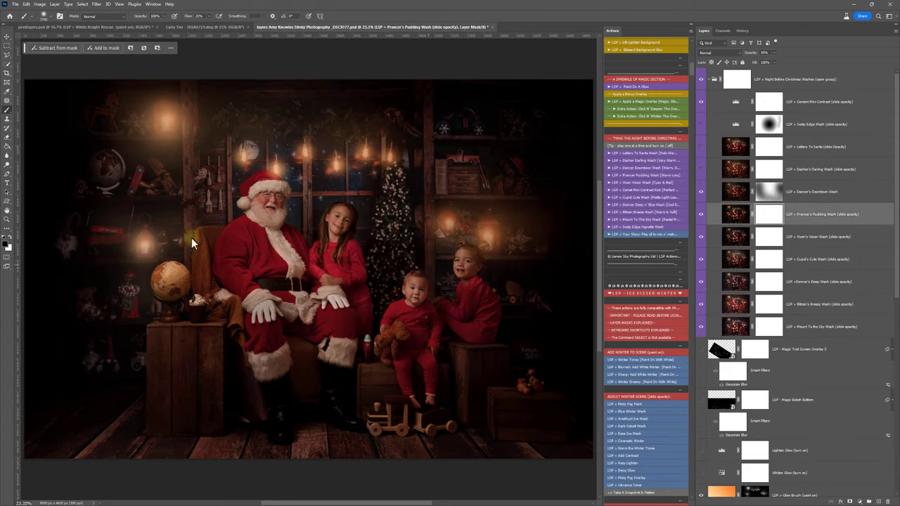
pyautogui.click(770, 236)
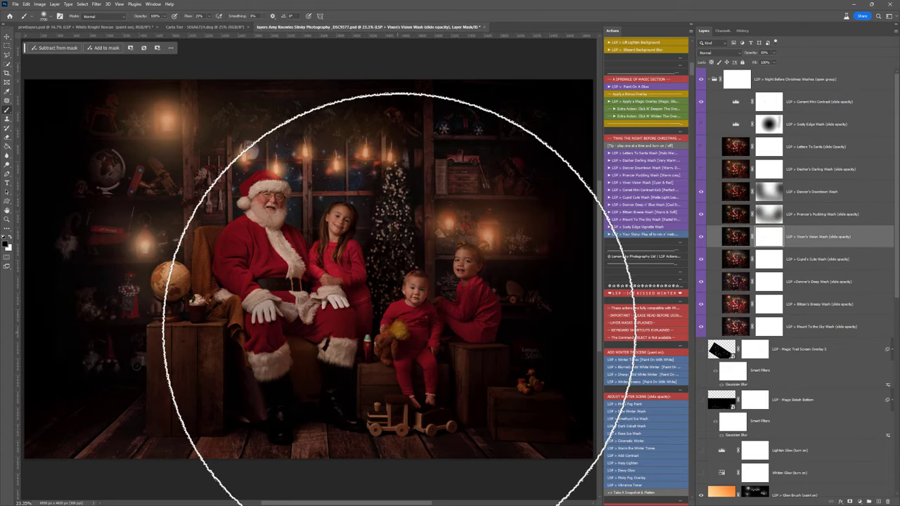
pyautogui.click(400, 328)
pyautogui.click(769, 258)
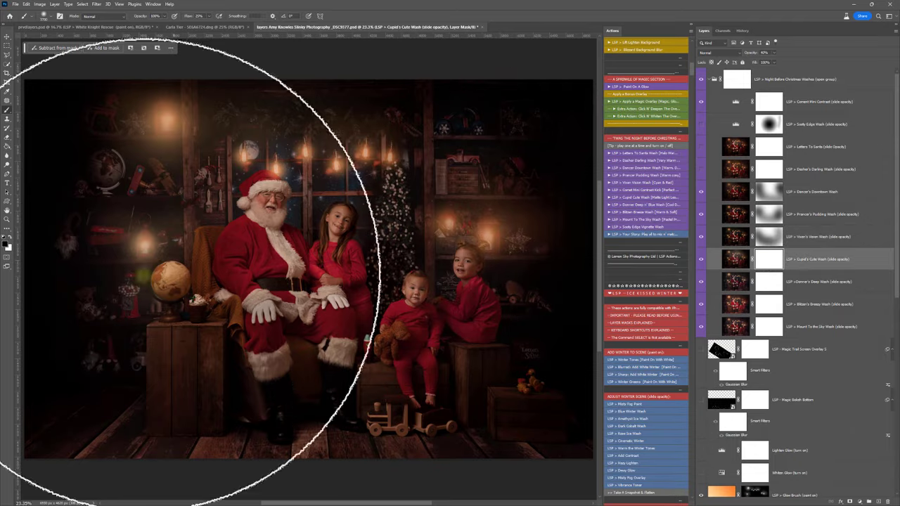
pyautogui.click(205, 226)
# Step: Mask back the Donner's Deep, Blitzen's Breezy and Mount To the Sky washes across the backdrop and sides
pyautogui.click(769, 281)
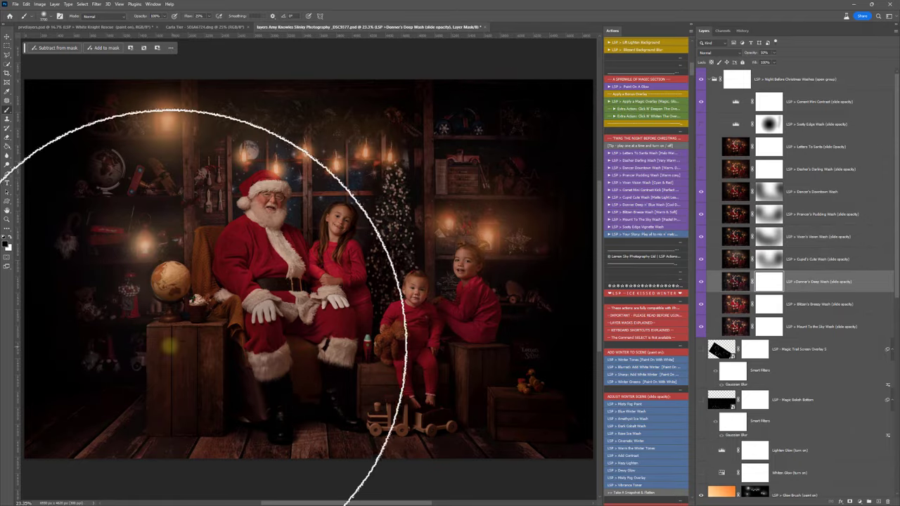
pyautogui.click(542, 221)
pyautogui.click(770, 304)
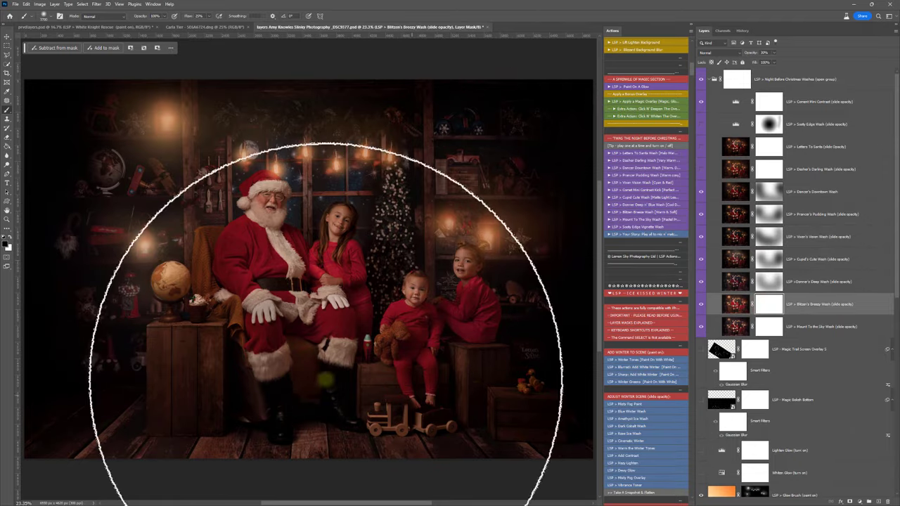
pyautogui.click(232, 351)
pyautogui.click(770, 326)
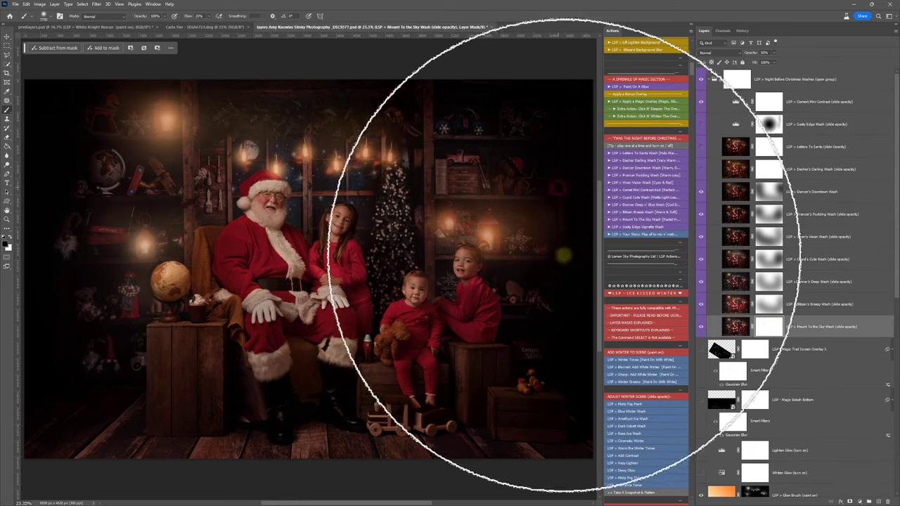
pyautogui.click(81, 207)
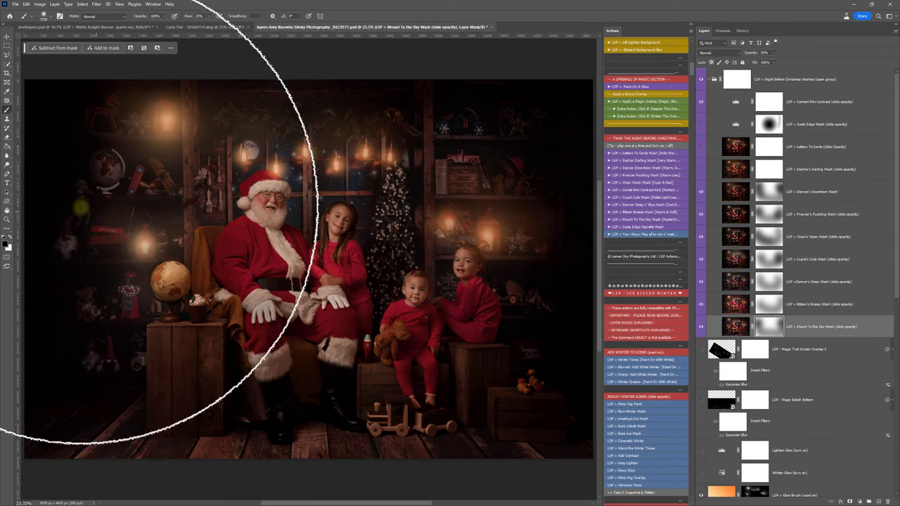
# Step: Collapse the Night Before Christmas Washes group and move the Magic Trail Screen Overlay and Magic Bokeh Bottom layers above it
pyautogui.click(712, 80)
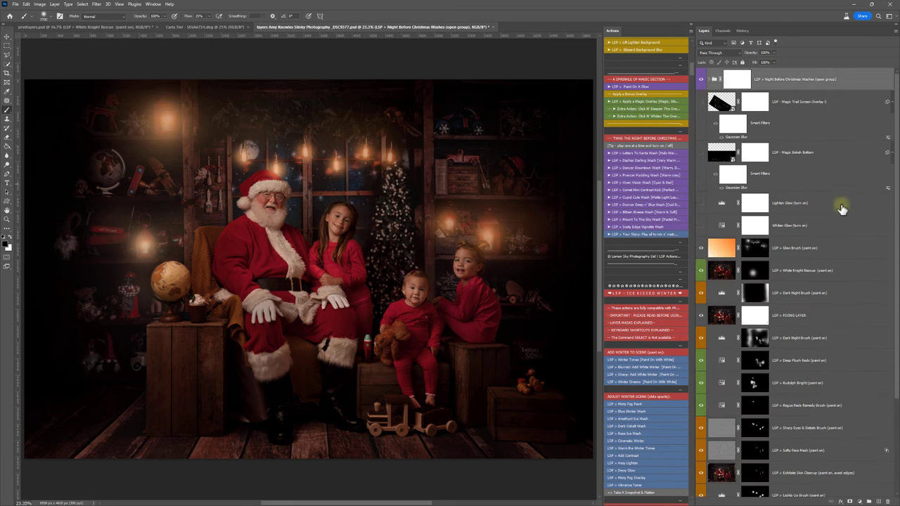
pyautogui.click(804, 102)
pyautogui.keyDown('shift'); pyautogui.click(813, 153); pyautogui.keyUp('shift')
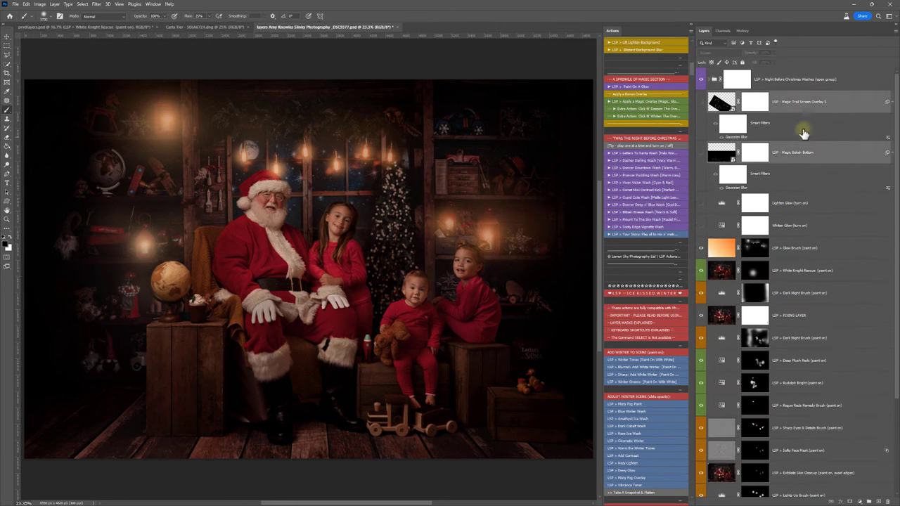
pyautogui.moveTo(793, 105); pyautogui.dragTo(777, 66)
# Step: Preview the Magic Trail and Magic Bokeh overlays together and the bokeh on its own, leaving both hidden
pyautogui.moveTo(700, 128); pyautogui.dragTo(700, 79)
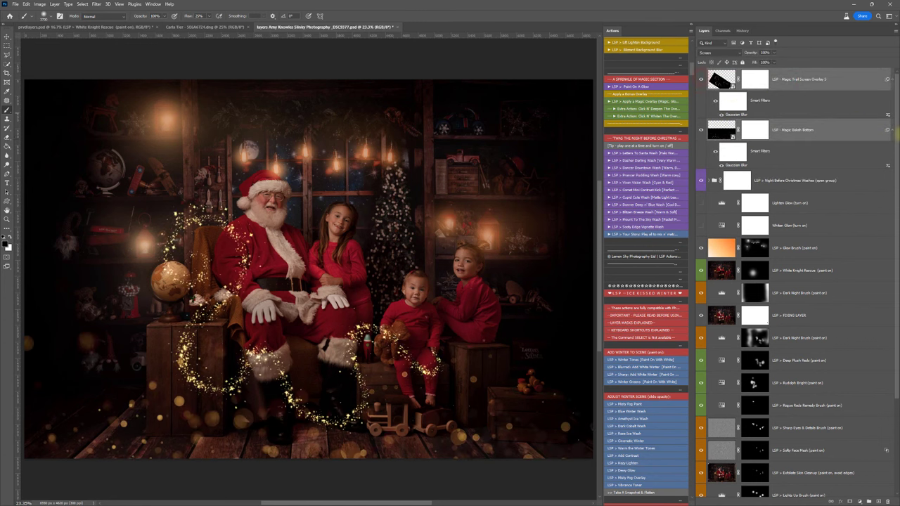
pyautogui.click(700, 79)
pyautogui.click(700, 129)
pyautogui.click(701, 129)
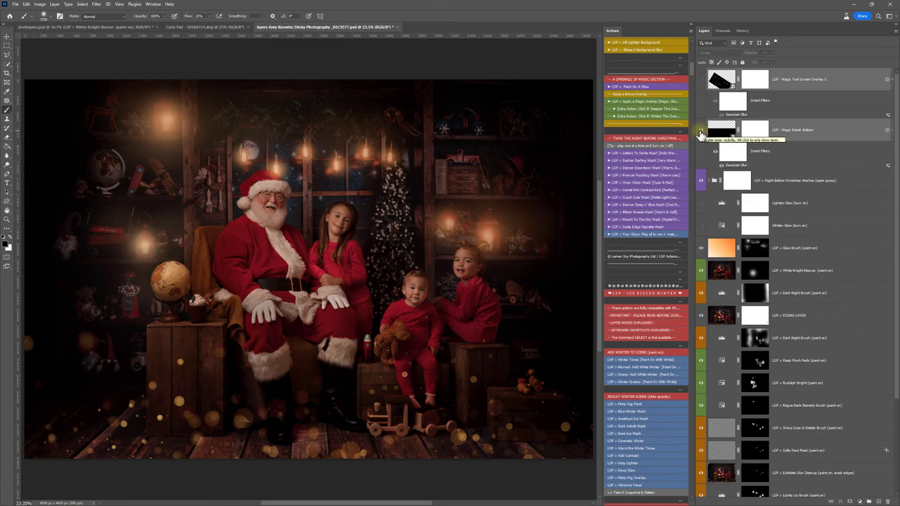
pyautogui.click(701, 131)
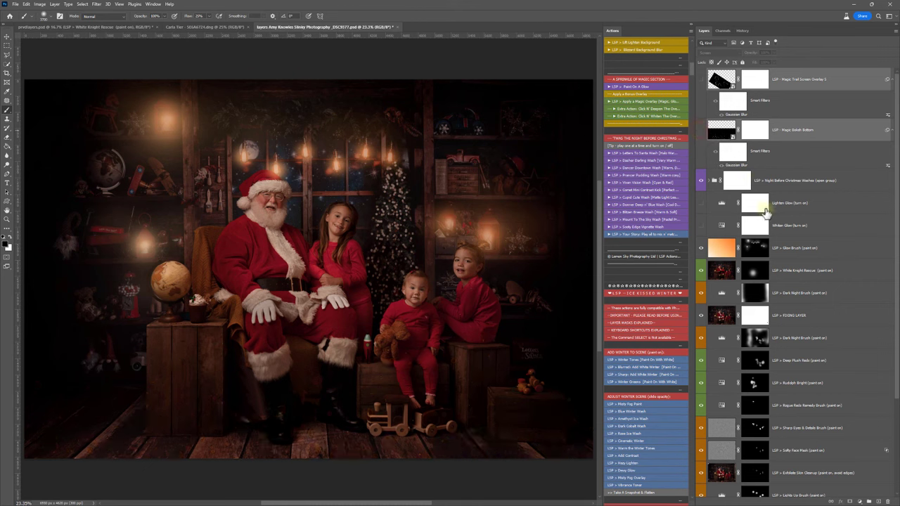
# Step: Compare the original Background layer alone with the full edit several times, ending with the edited layers shown
pyautogui.scroll(-4, 765, 211)
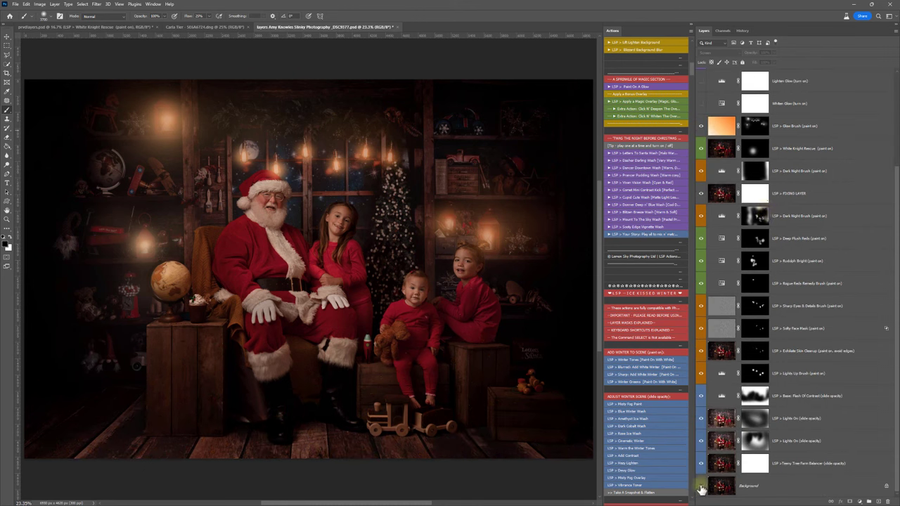
pyautogui.keyDown('alt'); pyautogui.click(701, 489); pyautogui.keyUp('alt')
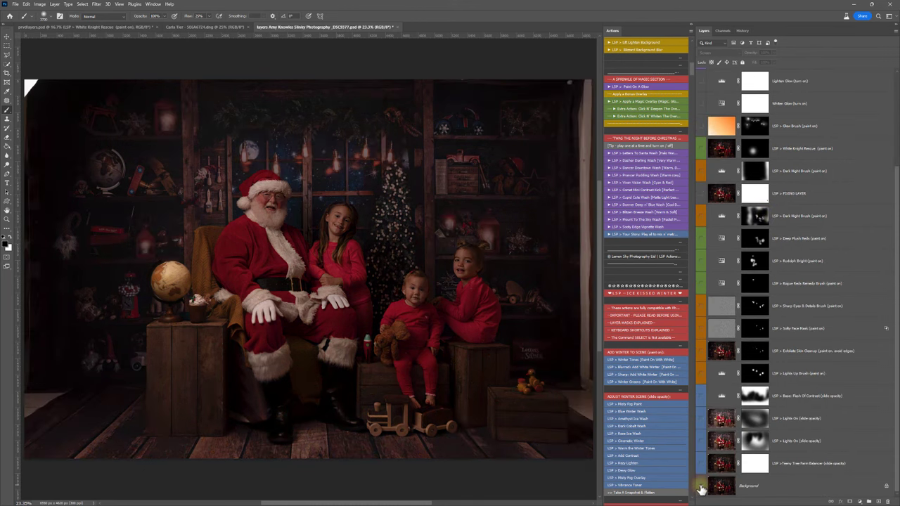
pyautogui.keyDown('alt'); pyautogui.click(701, 489); pyautogui.keyUp('alt')
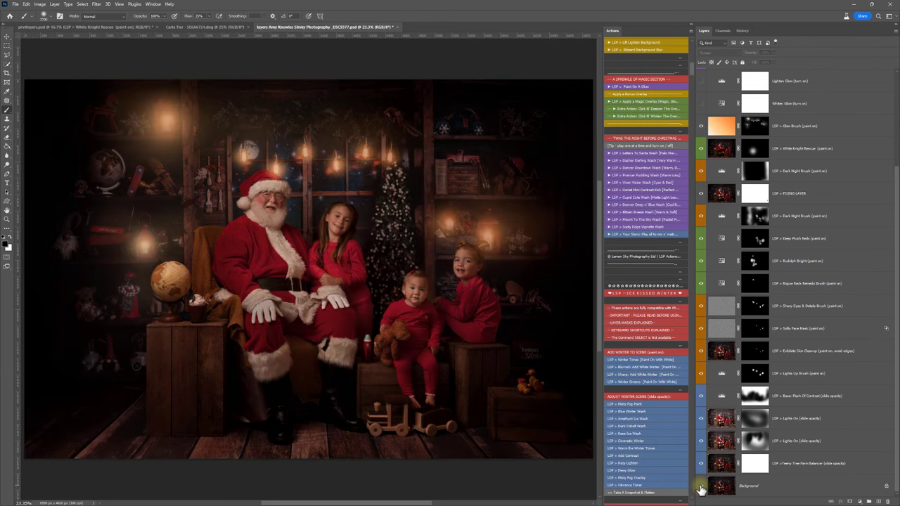
pyautogui.keyDown('alt'); pyautogui.click(701, 488); pyautogui.keyUp('alt')
pyautogui.keyDown('alt'); pyautogui.click(701, 489); pyautogui.keyUp('alt')
pyautogui.keyDown('alt'); pyautogui.click(701, 488); pyautogui.keyUp('alt')
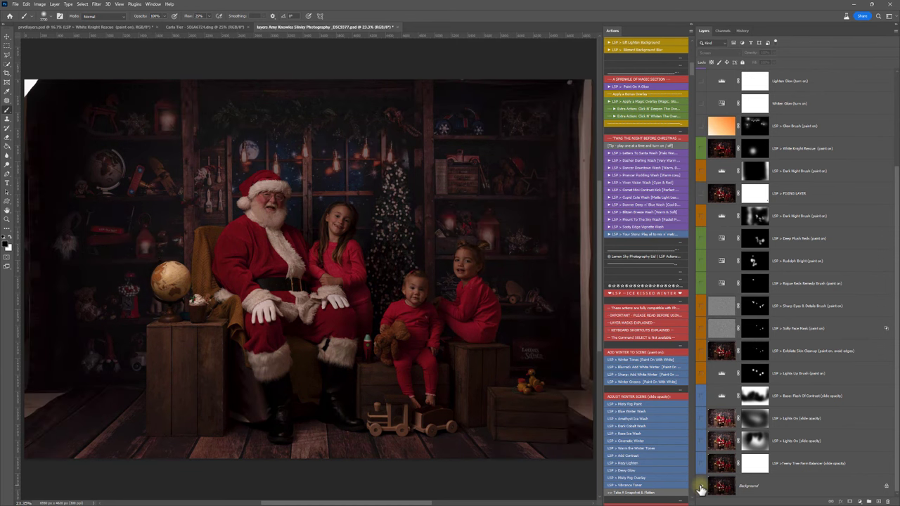
pyautogui.keyDown('alt'); pyautogui.click(701, 489); pyautogui.keyUp('alt')
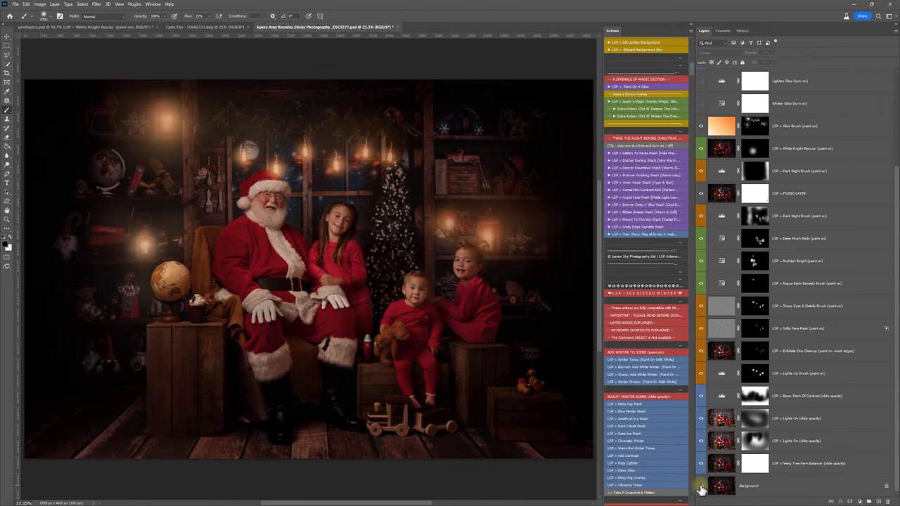
pyautogui.keyDown('alt'); pyautogui.click(702, 488); pyautogui.keyUp('alt')
pyautogui.keyDown('alt'); pyautogui.click(701, 489); pyautogui.keyUp('alt')
pyautogui.keyDown('alt'); pyautogui.click(701, 489); pyautogui.keyUp('alt')
pyautogui.keyDown('alt'); pyautogui.click(702, 489); pyautogui.keyUp('alt')
# Step: Add another Comet Mini Contrast layer at the top of the stack and lower its opacity and that of the Night Before Christmas Washes group
pyautogui.click(634, 188)
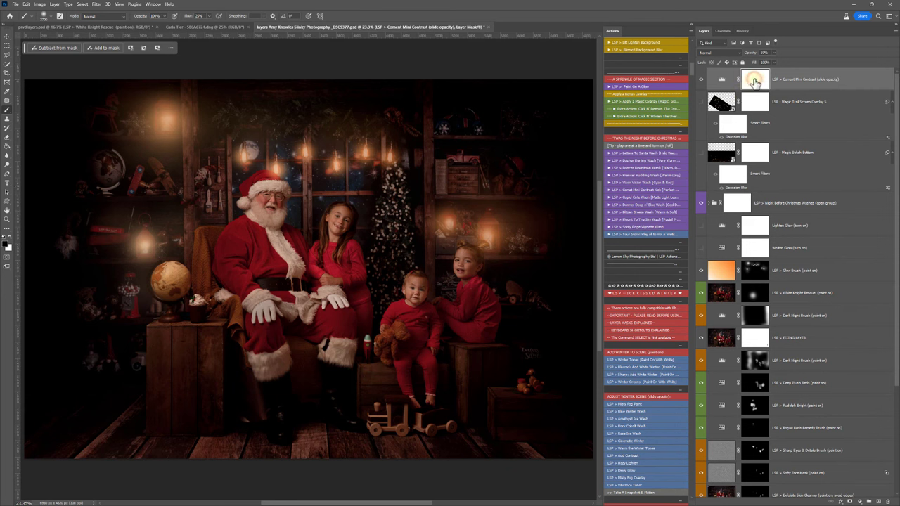
pyautogui.click(773, 54)
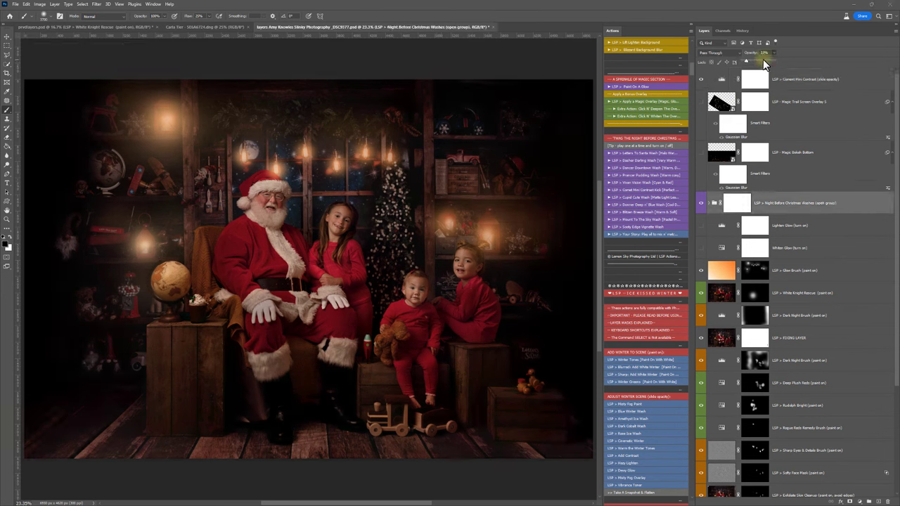
pyautogui.moveTo(763, 59); pyautogui.dragTo(747, 61)
pyautogui.click(810, 79)
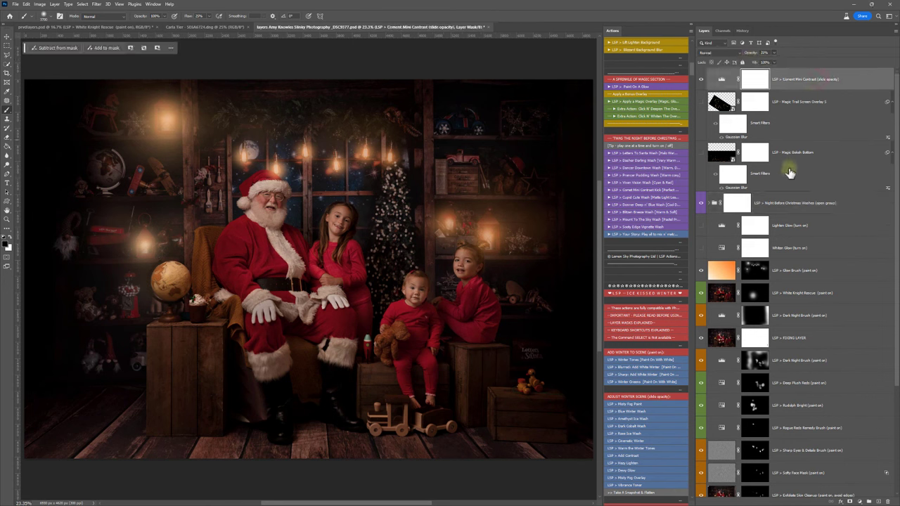